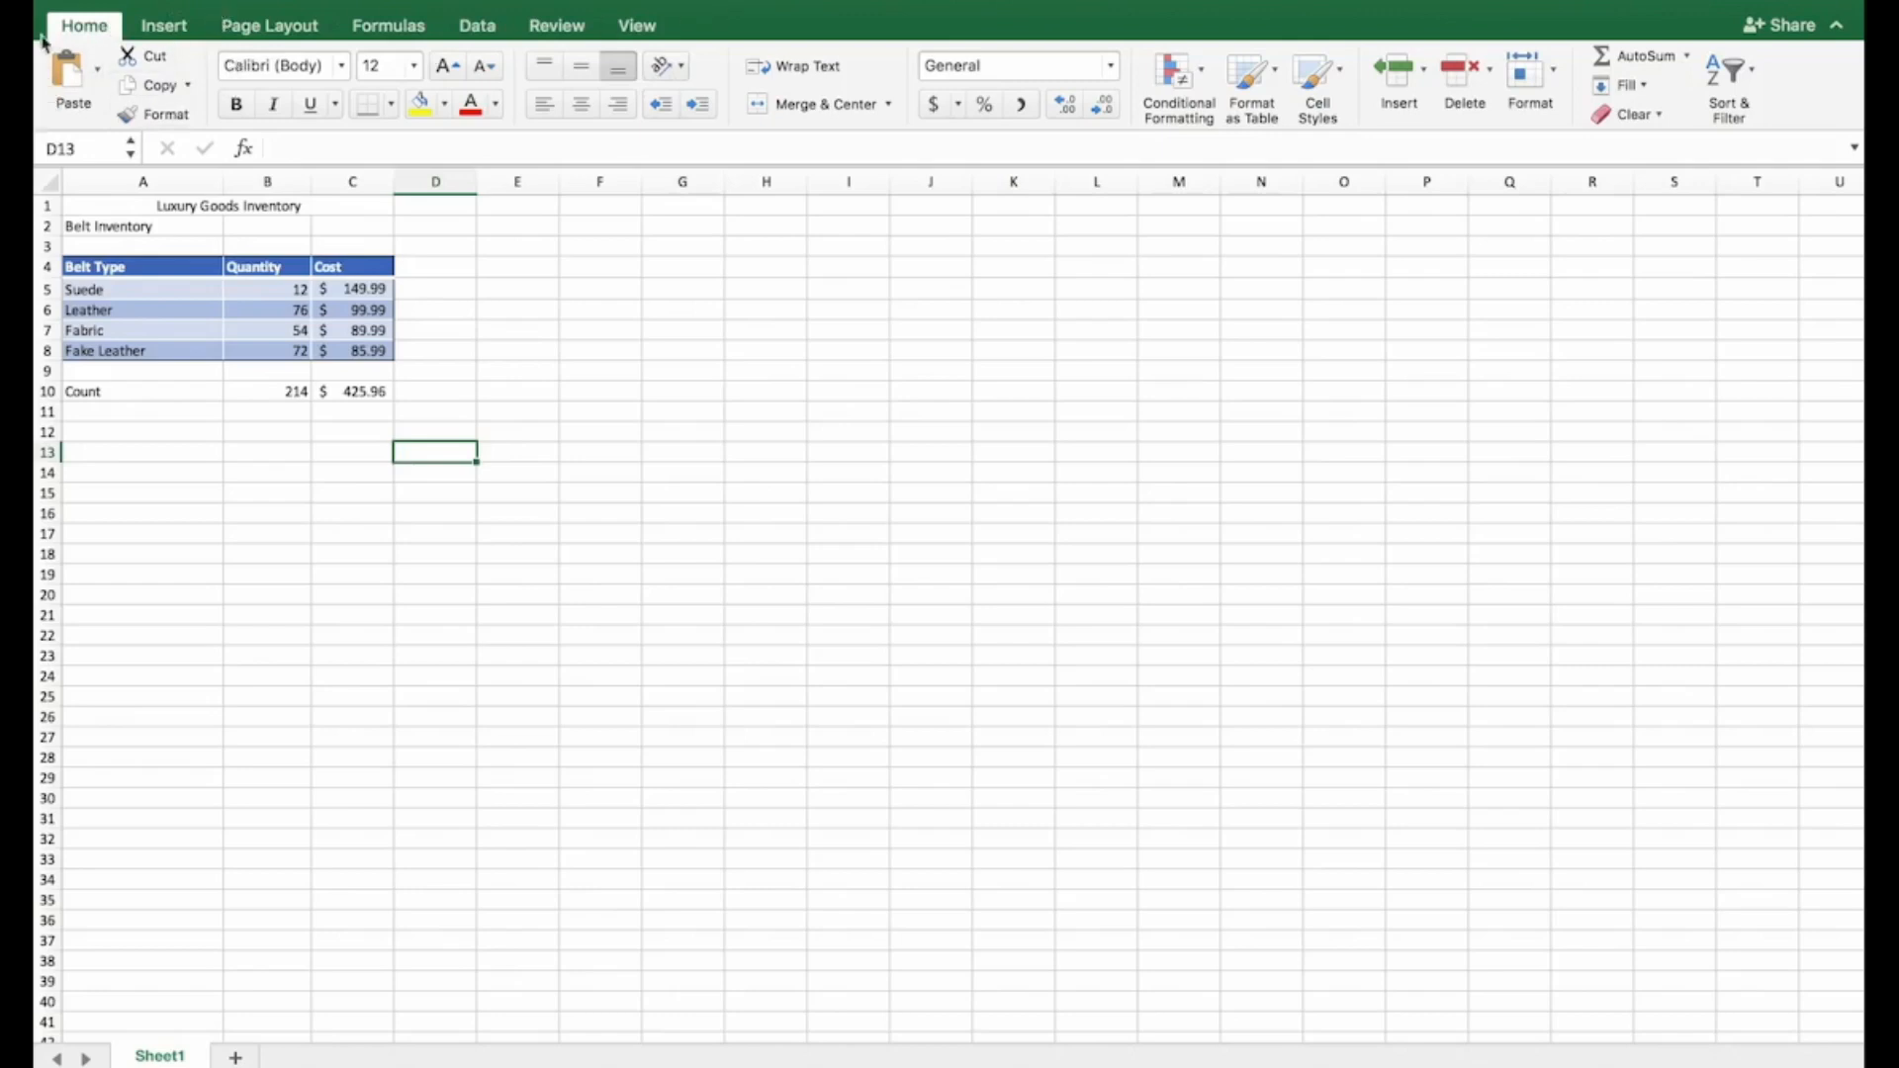
# - Look over the available insertion, page layout and formula commands, including the gallery of workbook themes
pyautogui.click(161, 26)
pyautogui.click(269, 26)
pyautogui.click(371, 26)
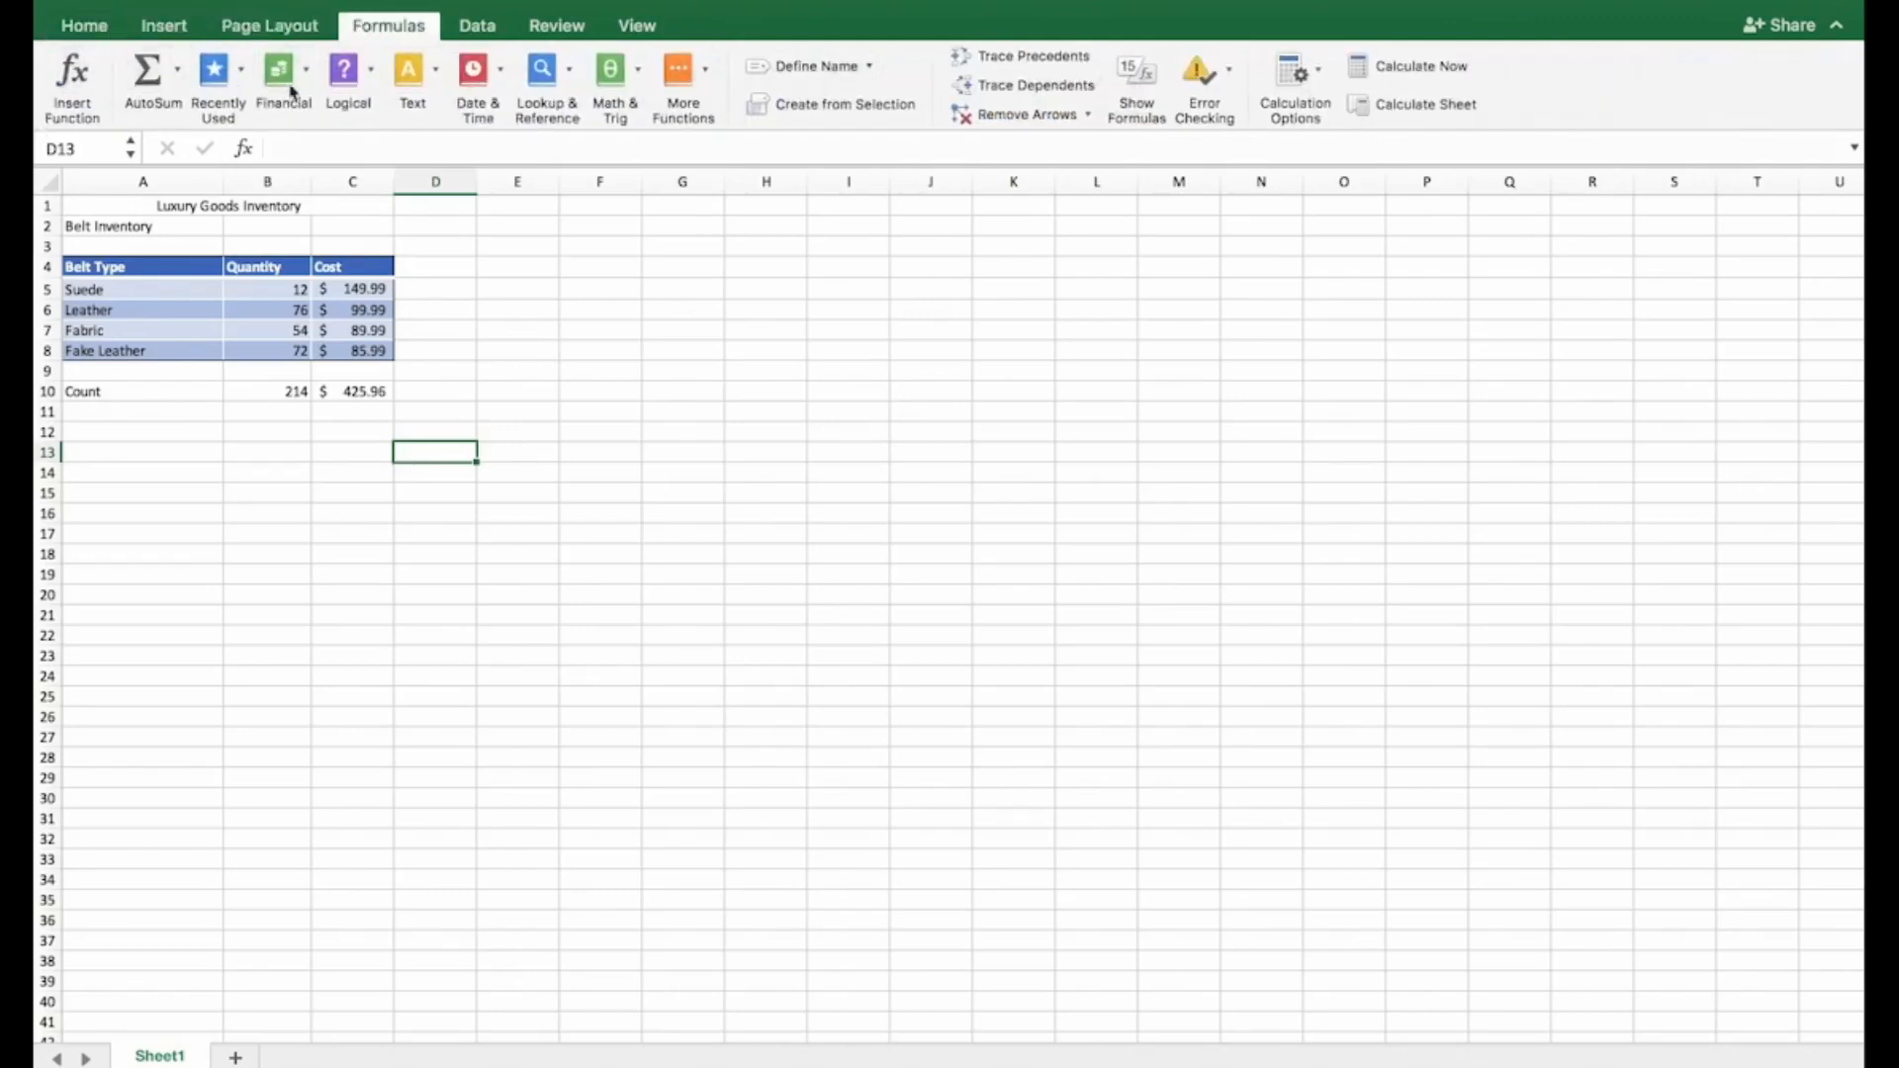
pyautogui.click(85, 26)
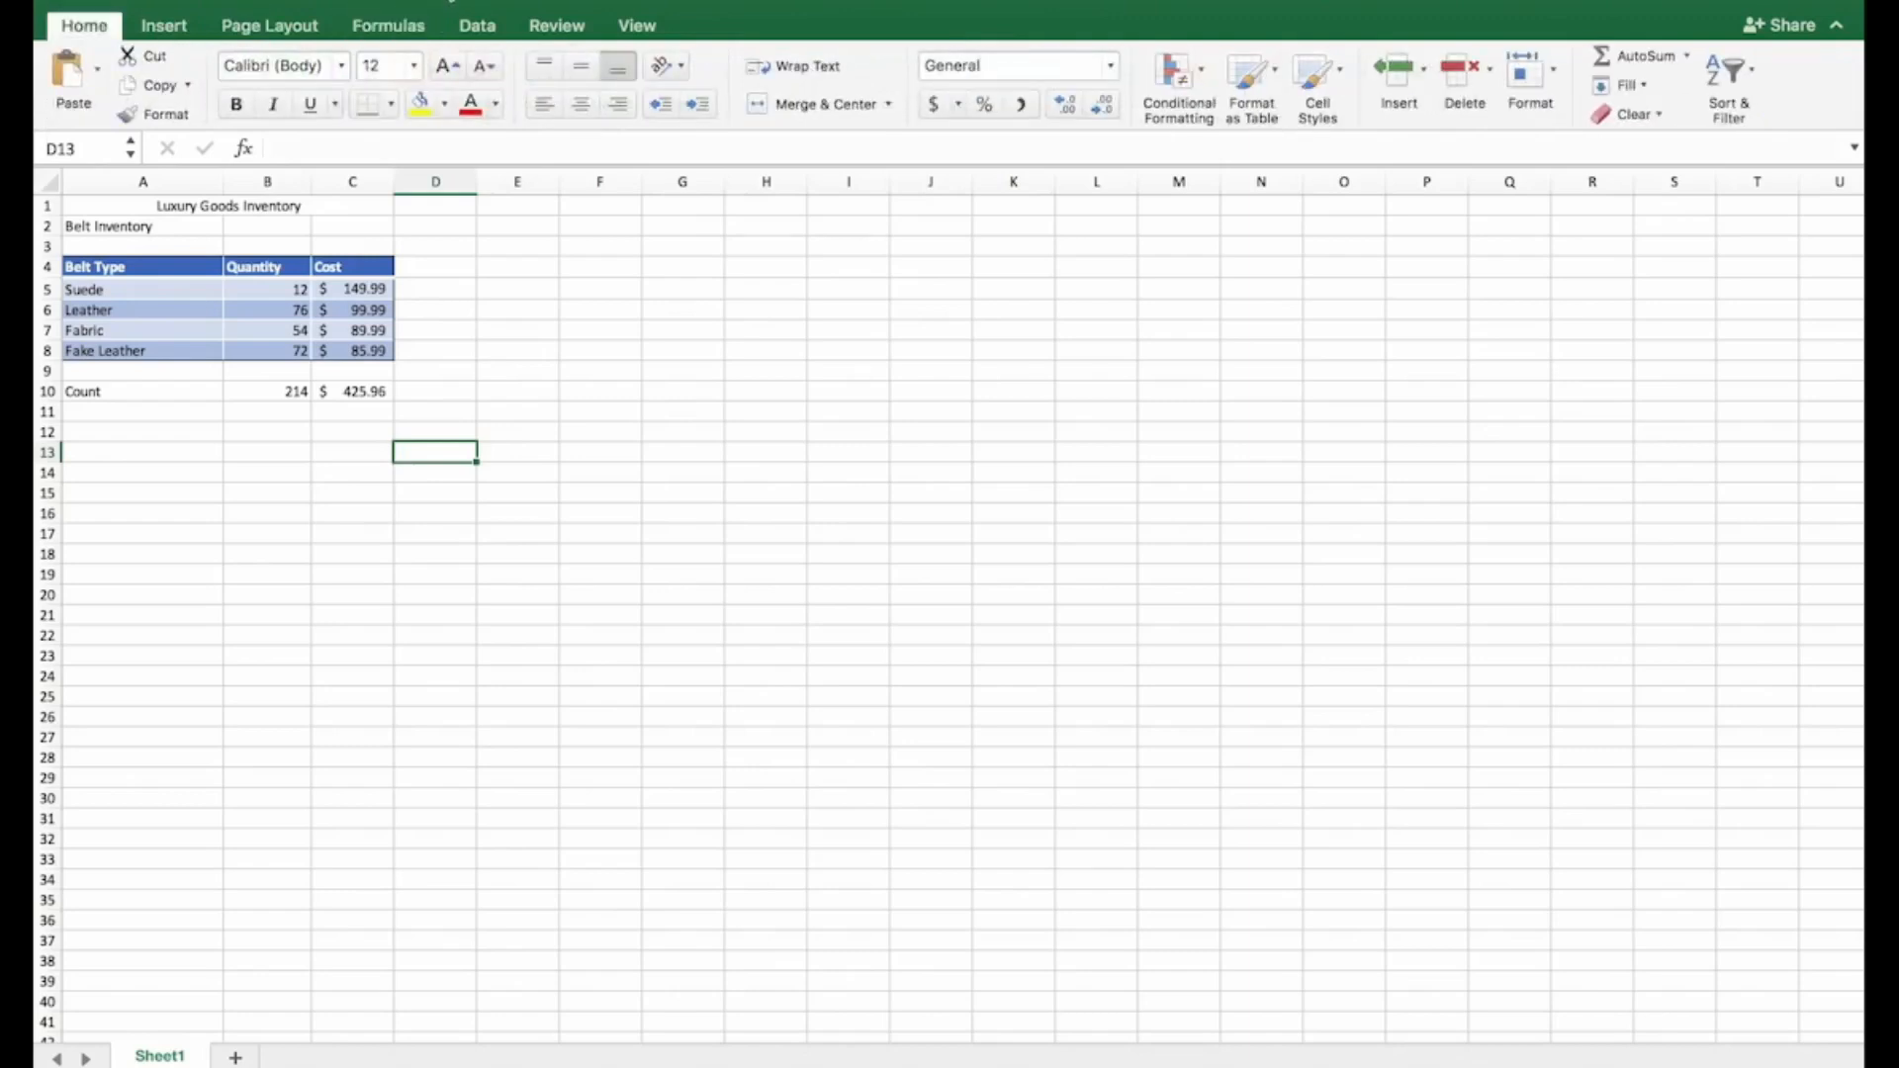
pyautogui.click(166, 26)
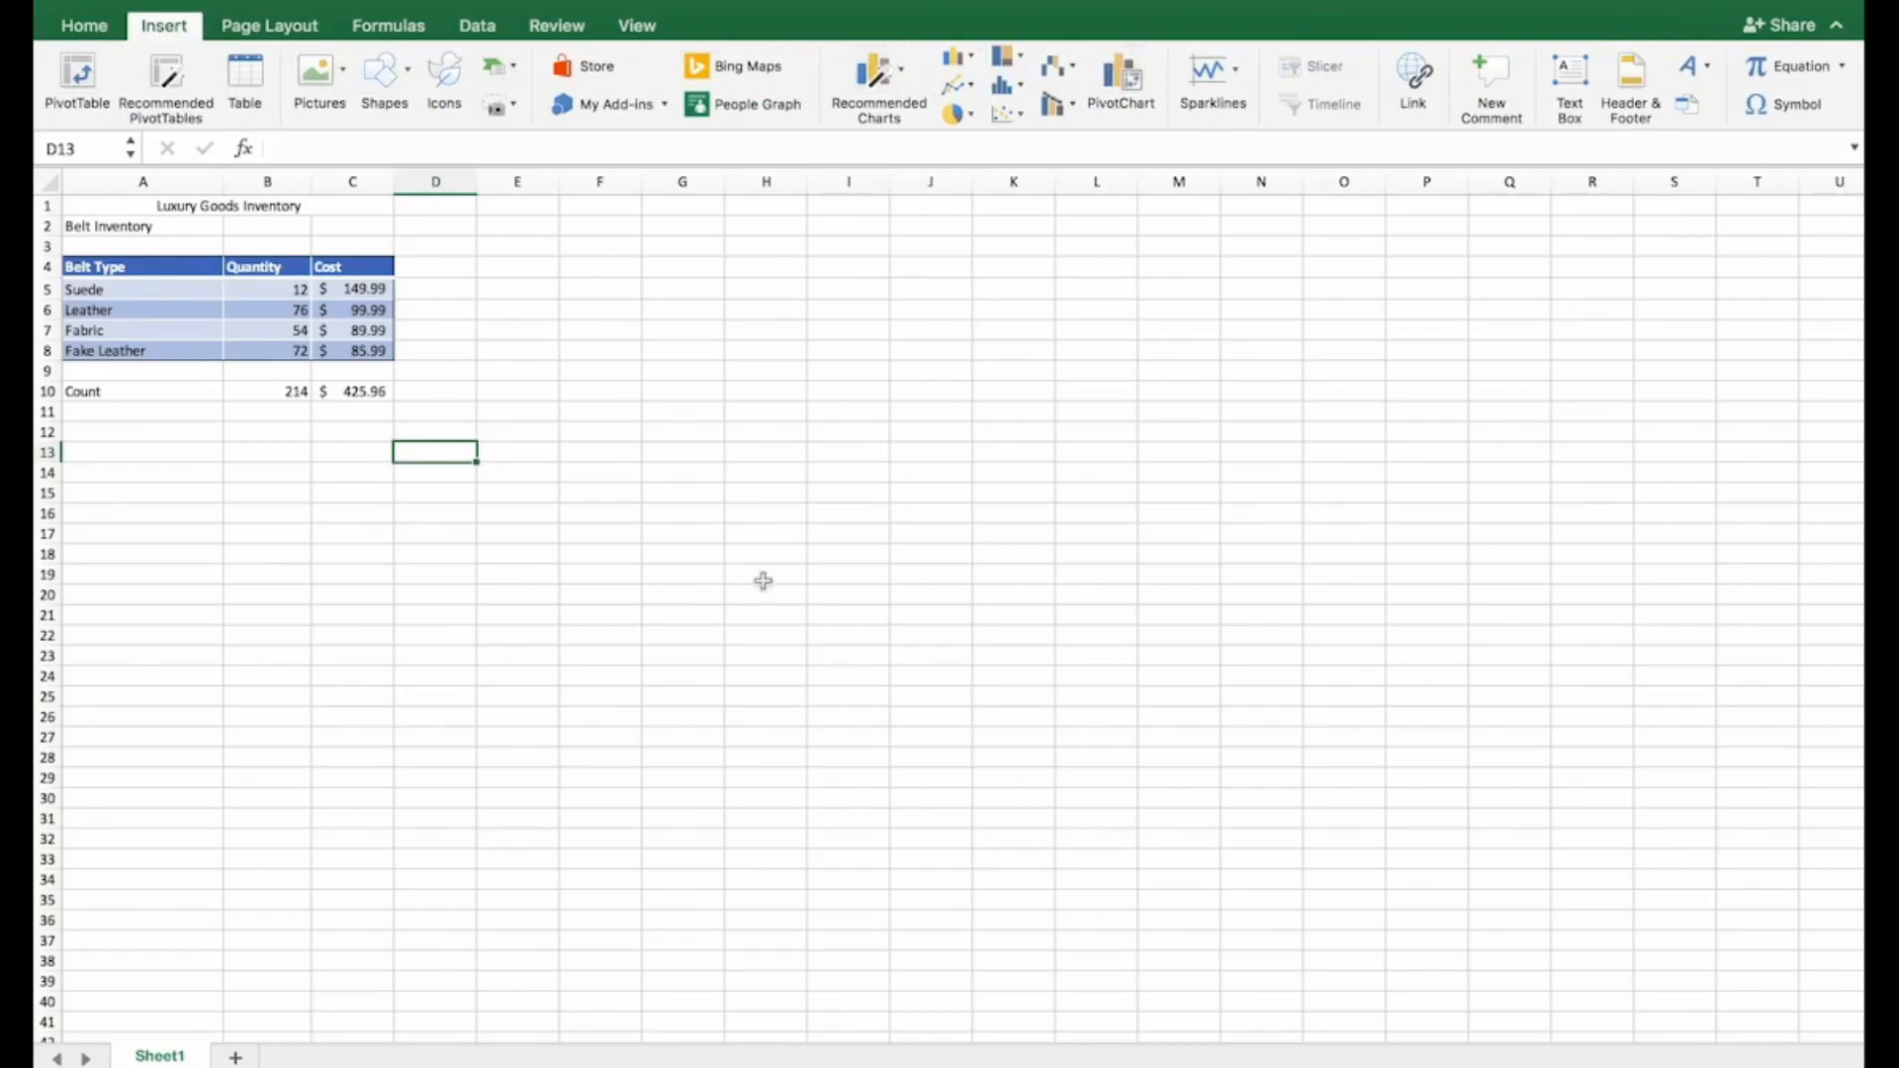
pyautogui.click(311, 28)
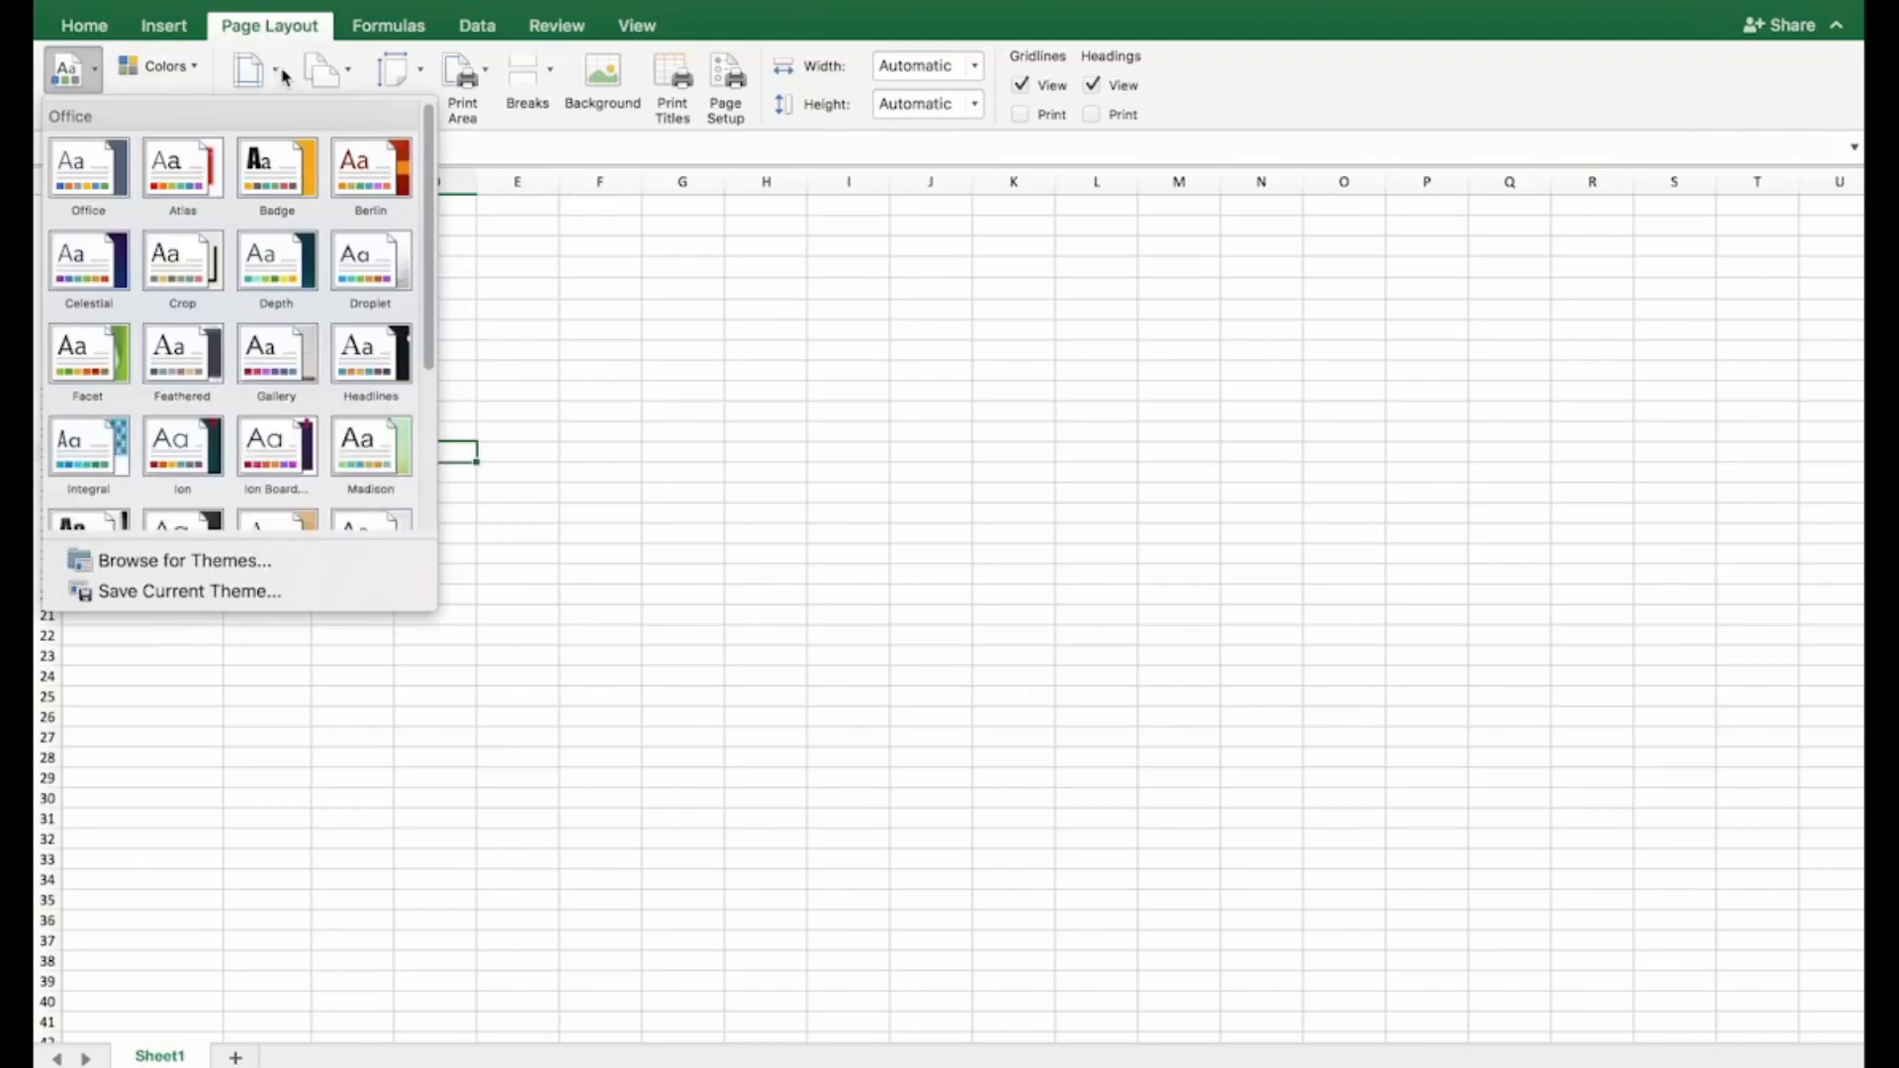
pyautogui.click(681, 259)
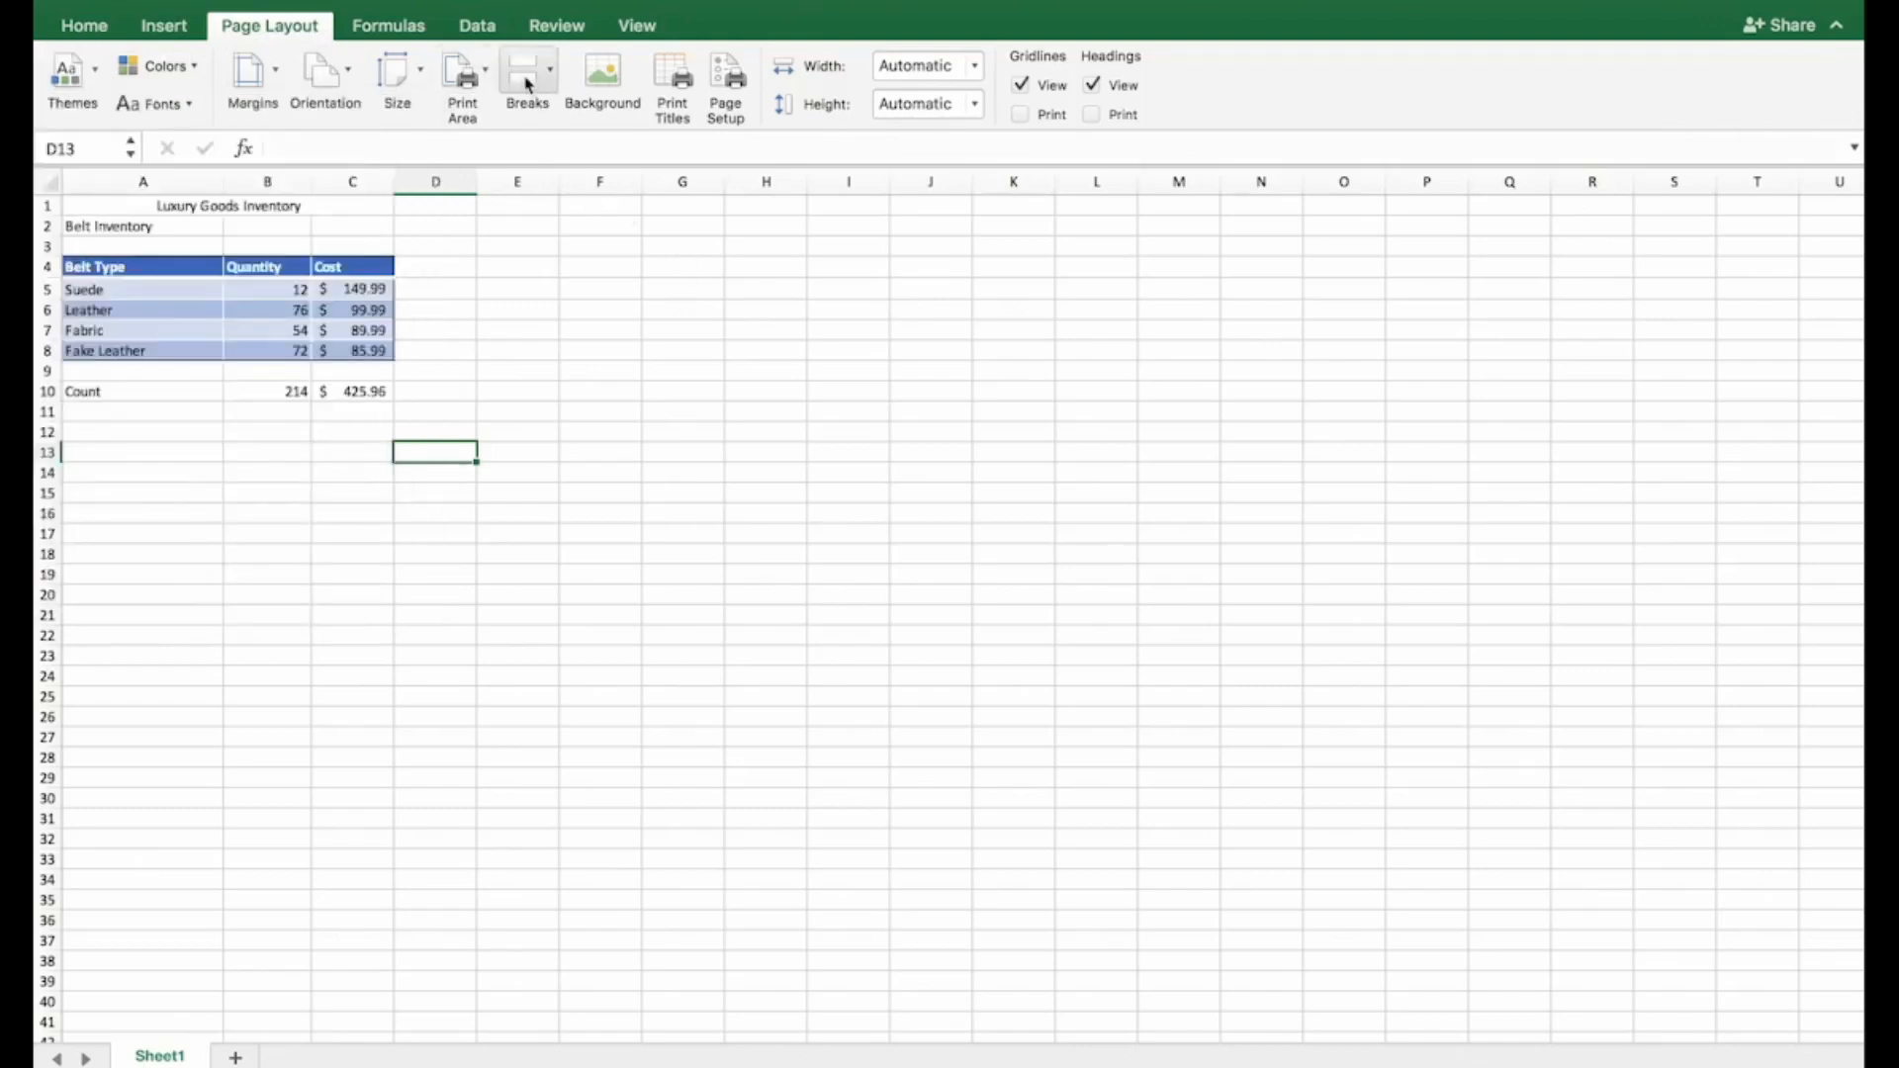
pyautogui.click(401, 33)
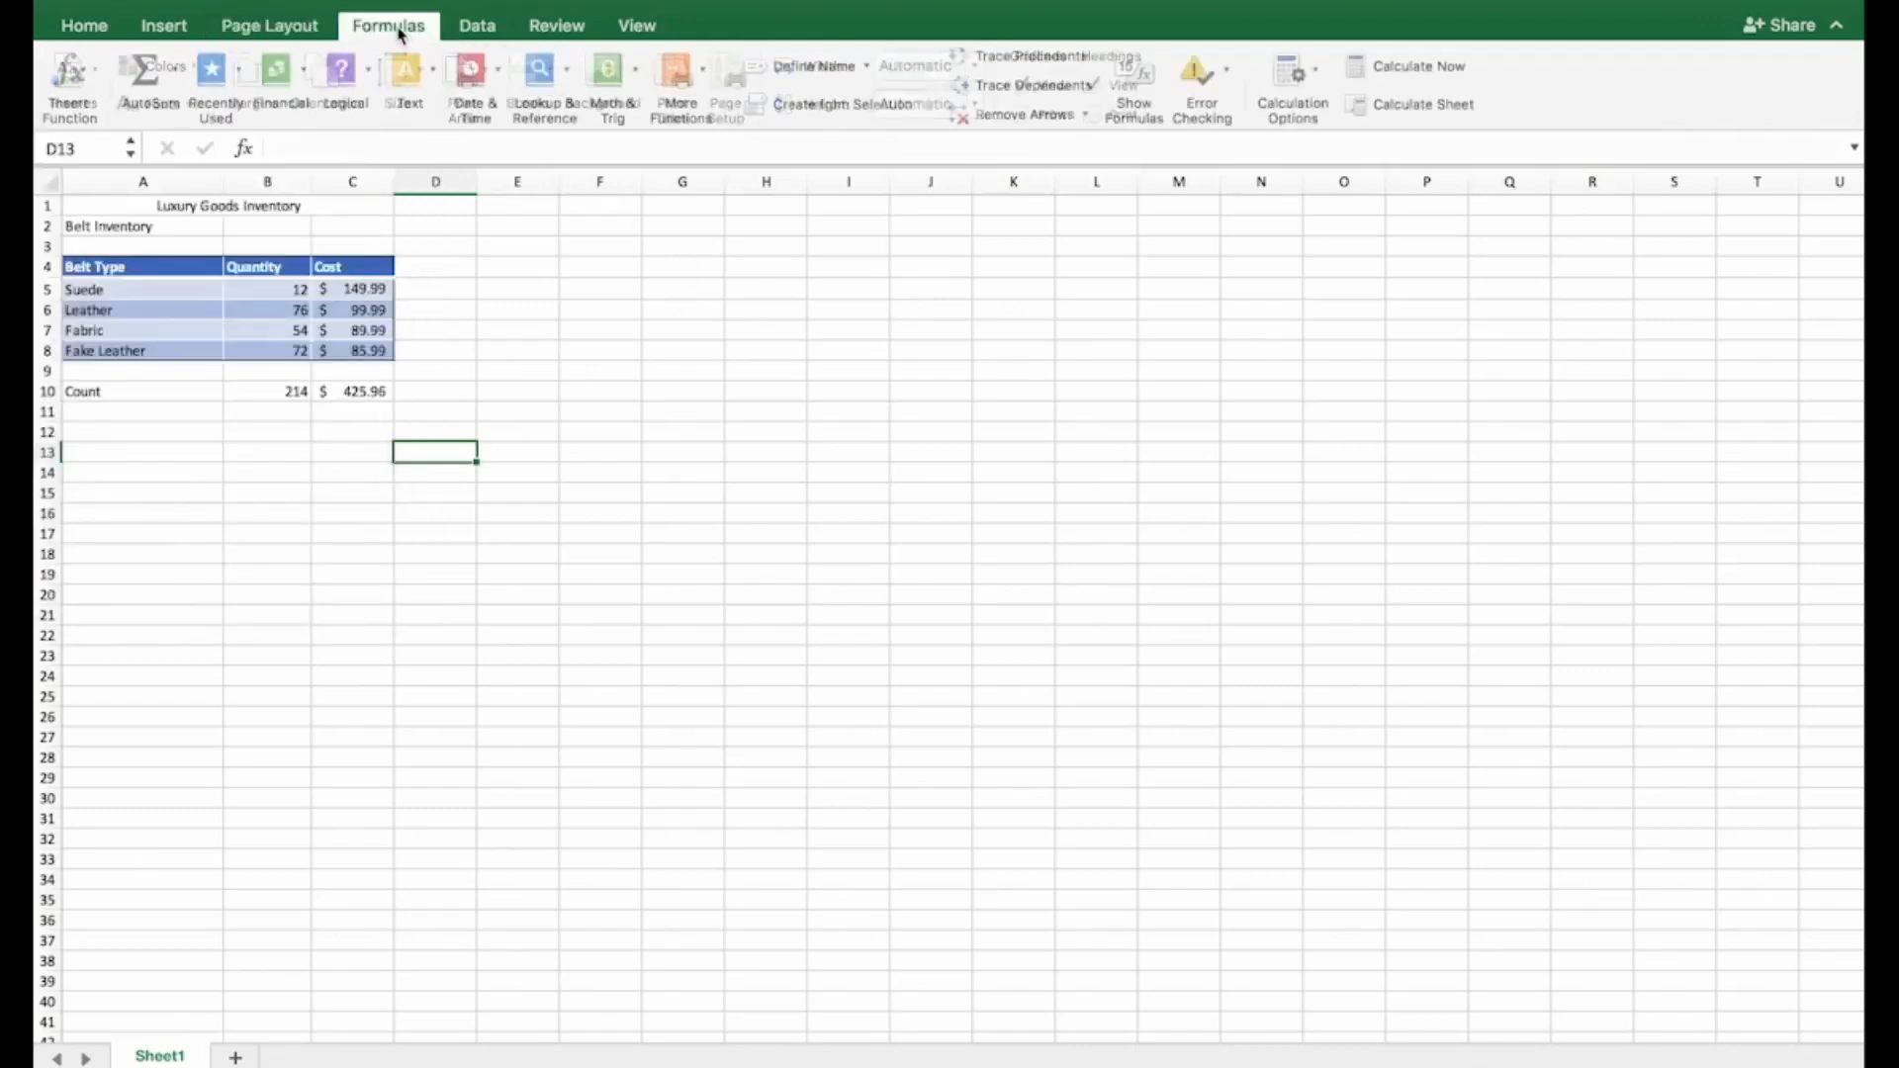
# - Look through the available financial, text, and date and time functions with cell E4 selected
pyautogui.click(493, 265)
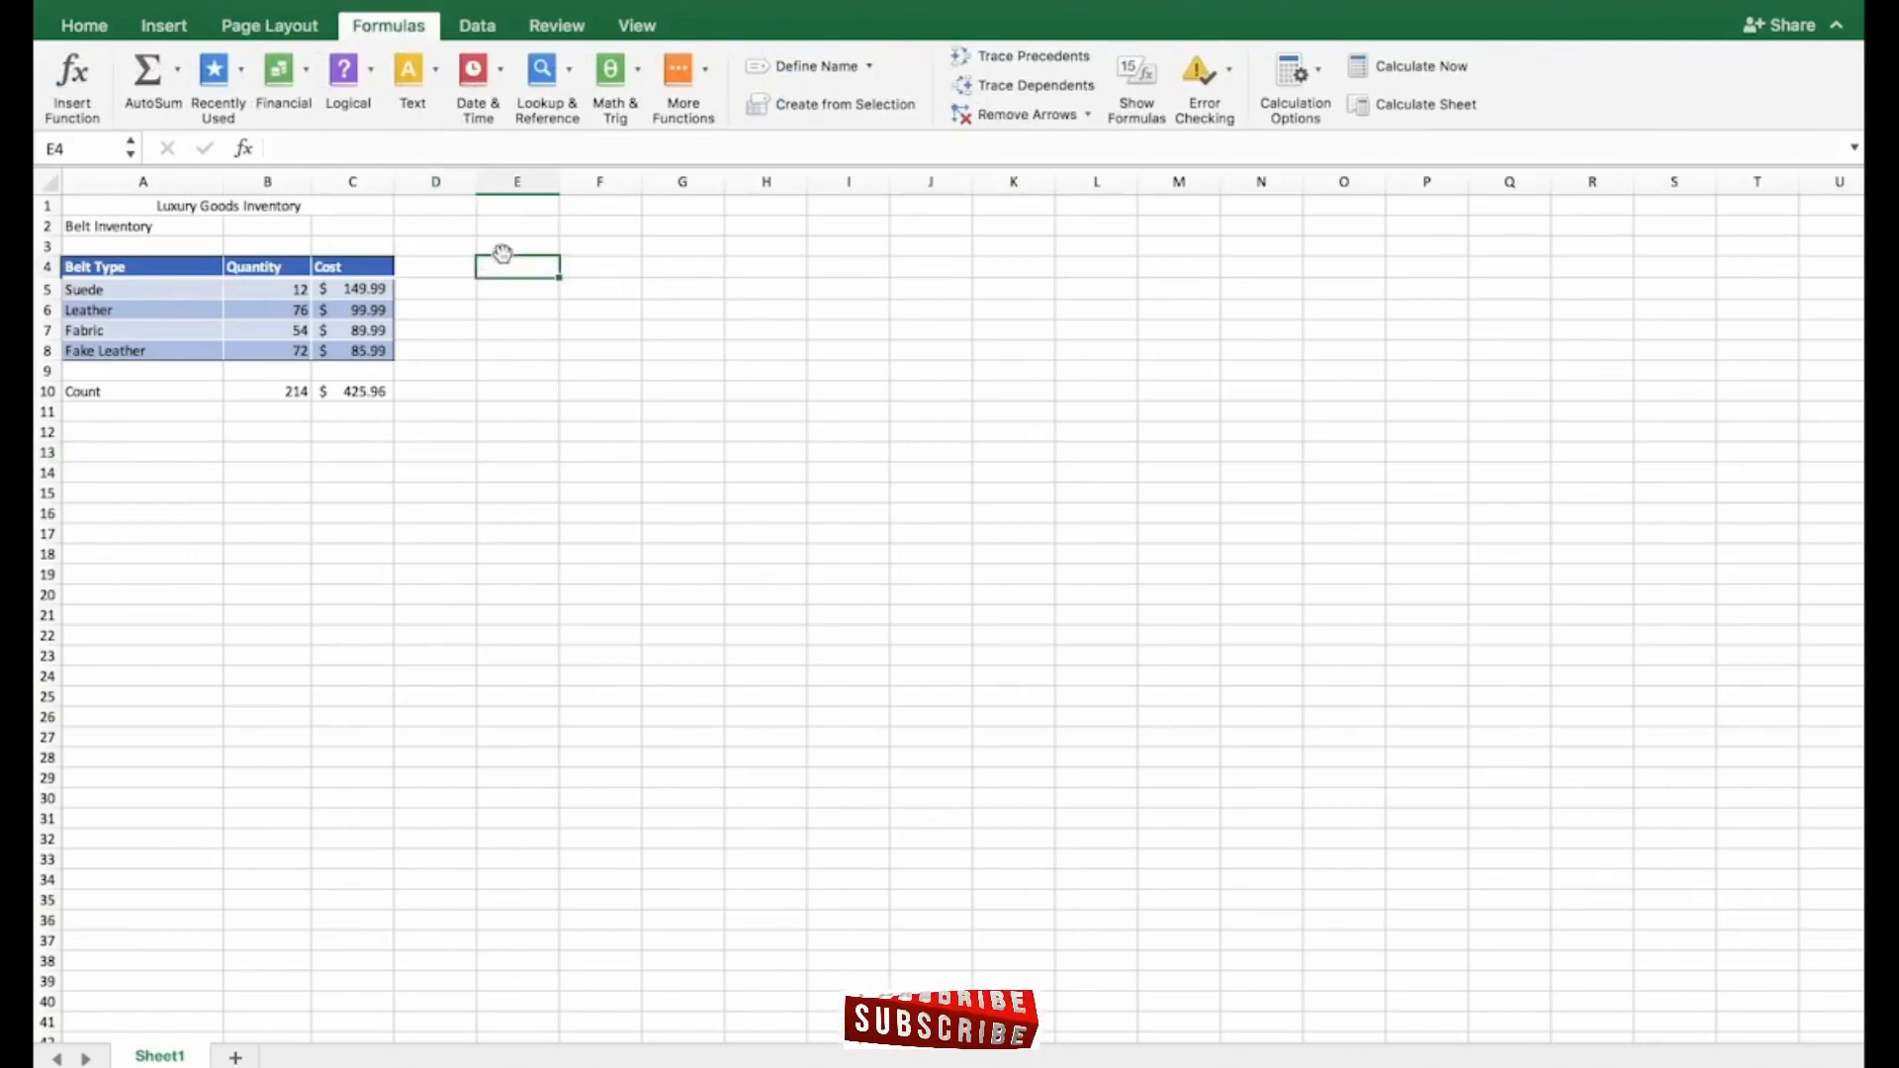
pyautogui.click(309, 71)
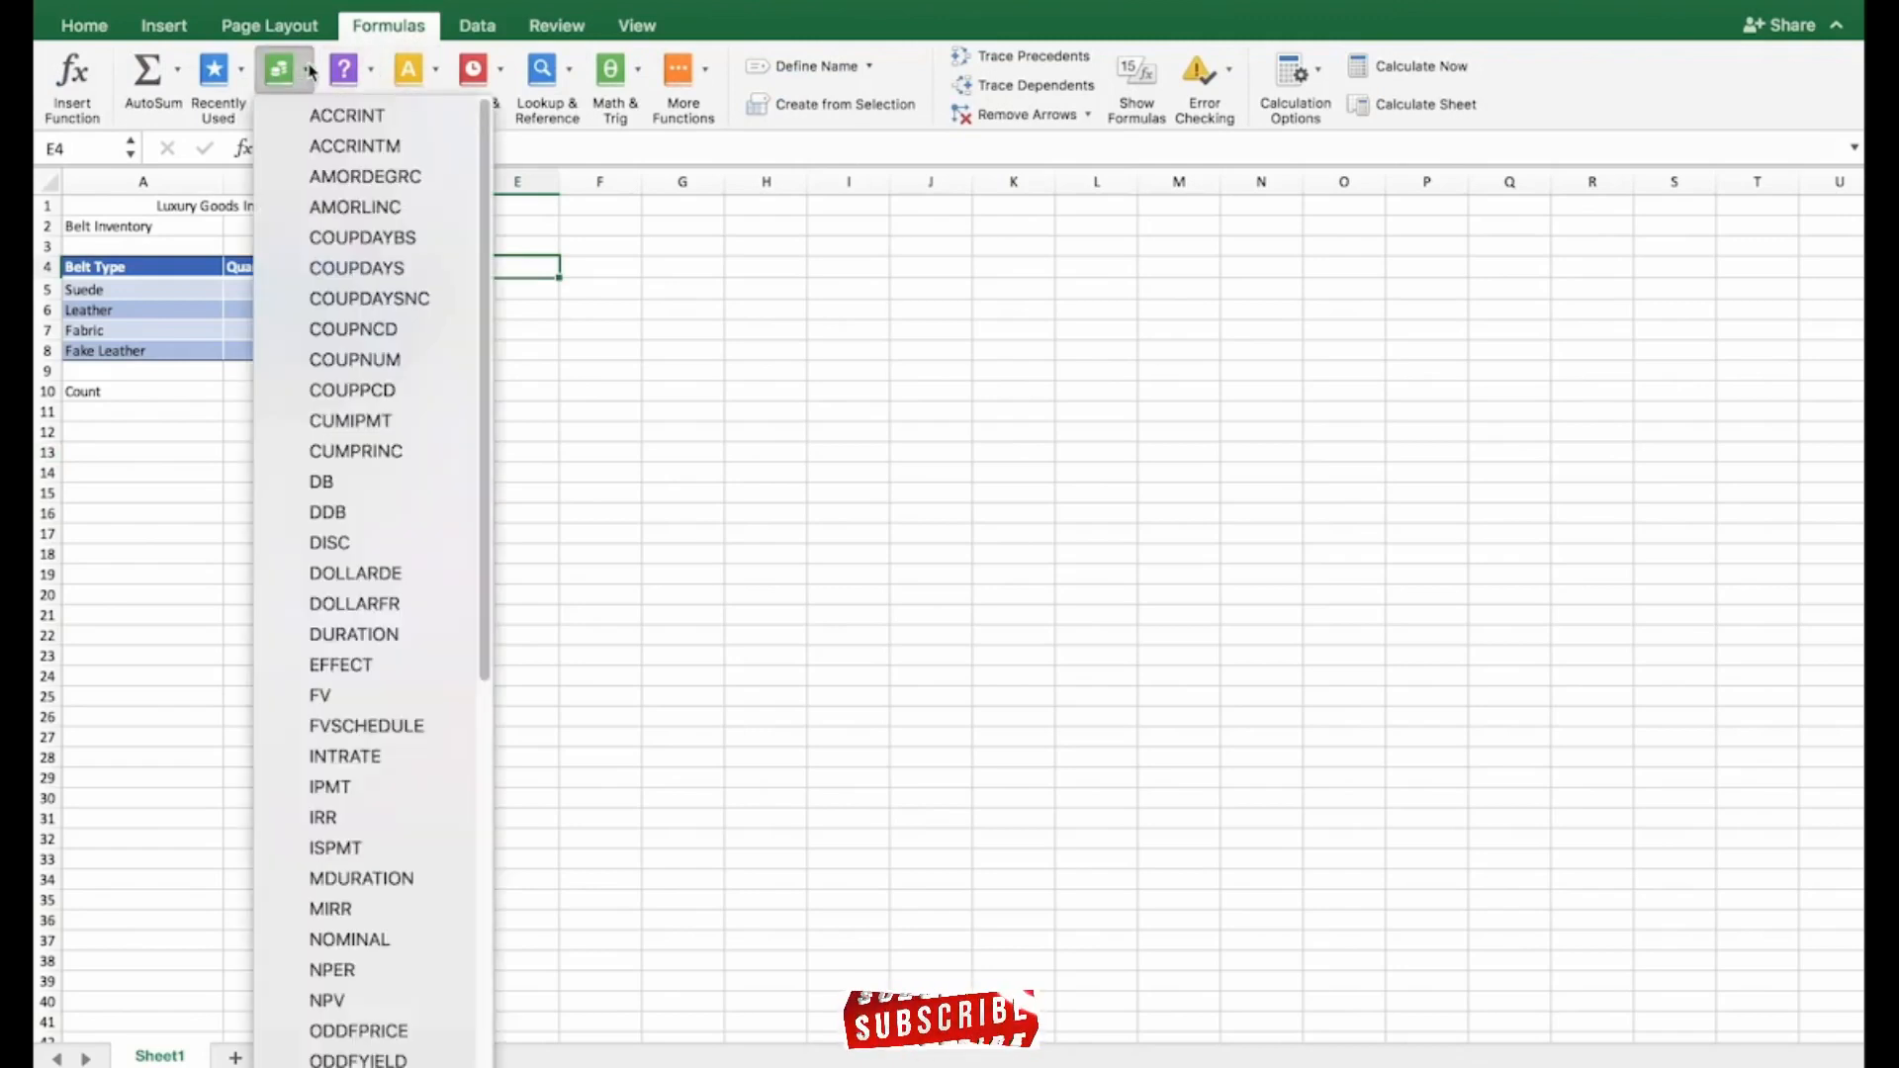
pyautogui.scroll(-10, 336, 464)
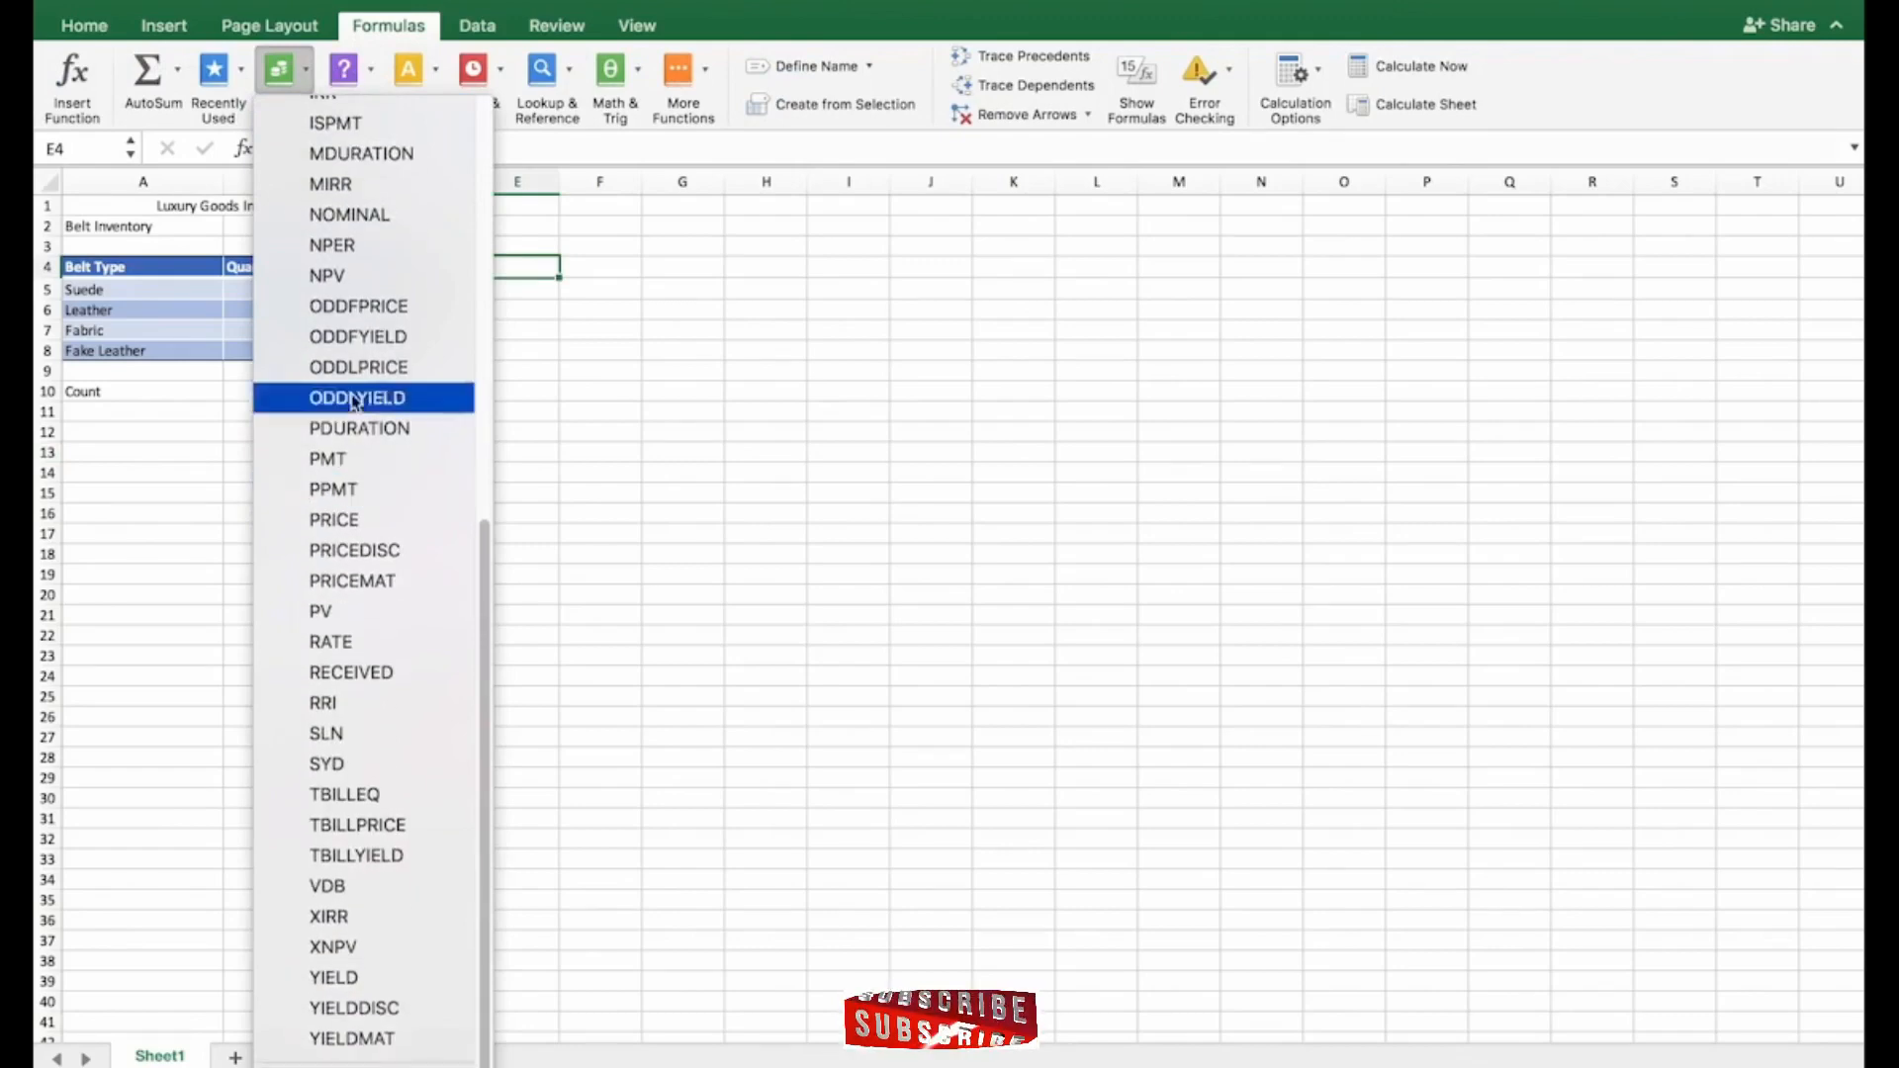
pyautogui.scroll(10, 348, 188)
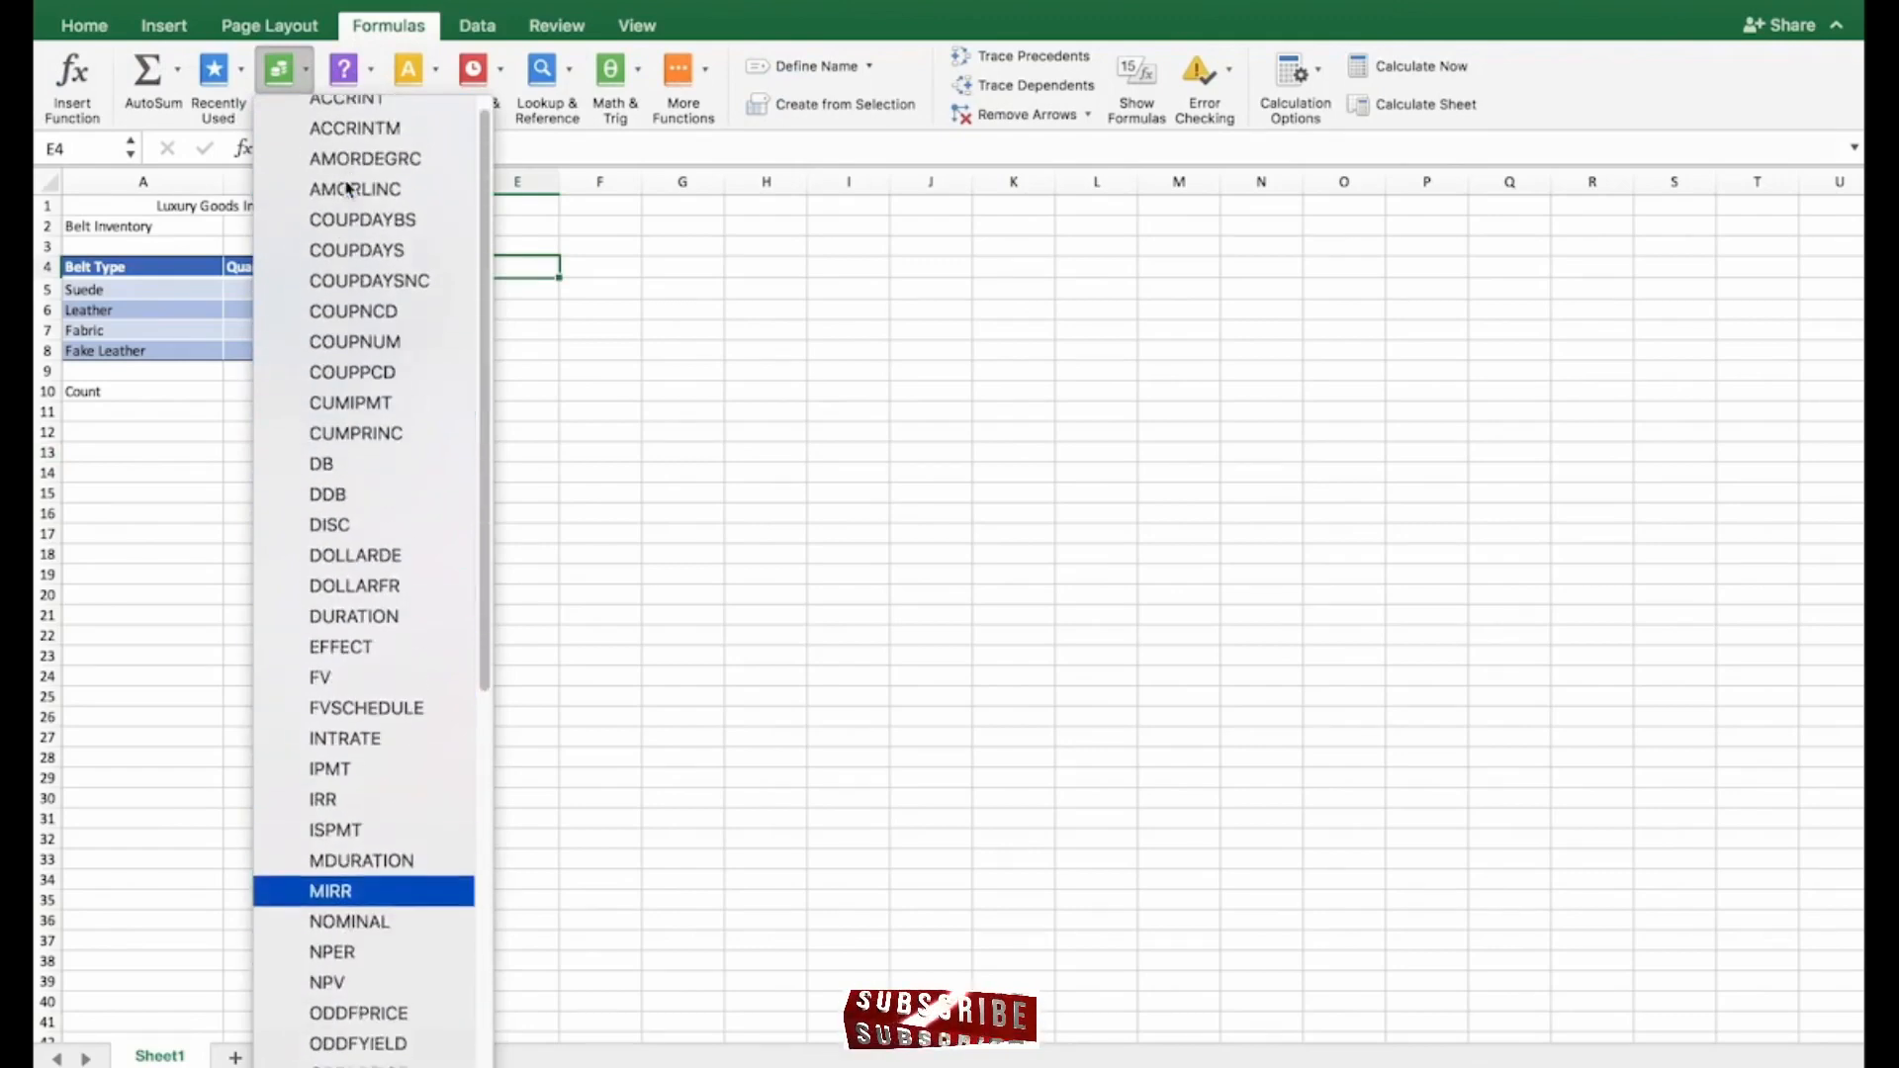
pyautogui.click(670, 301)
pyautogui.click(436, 71)
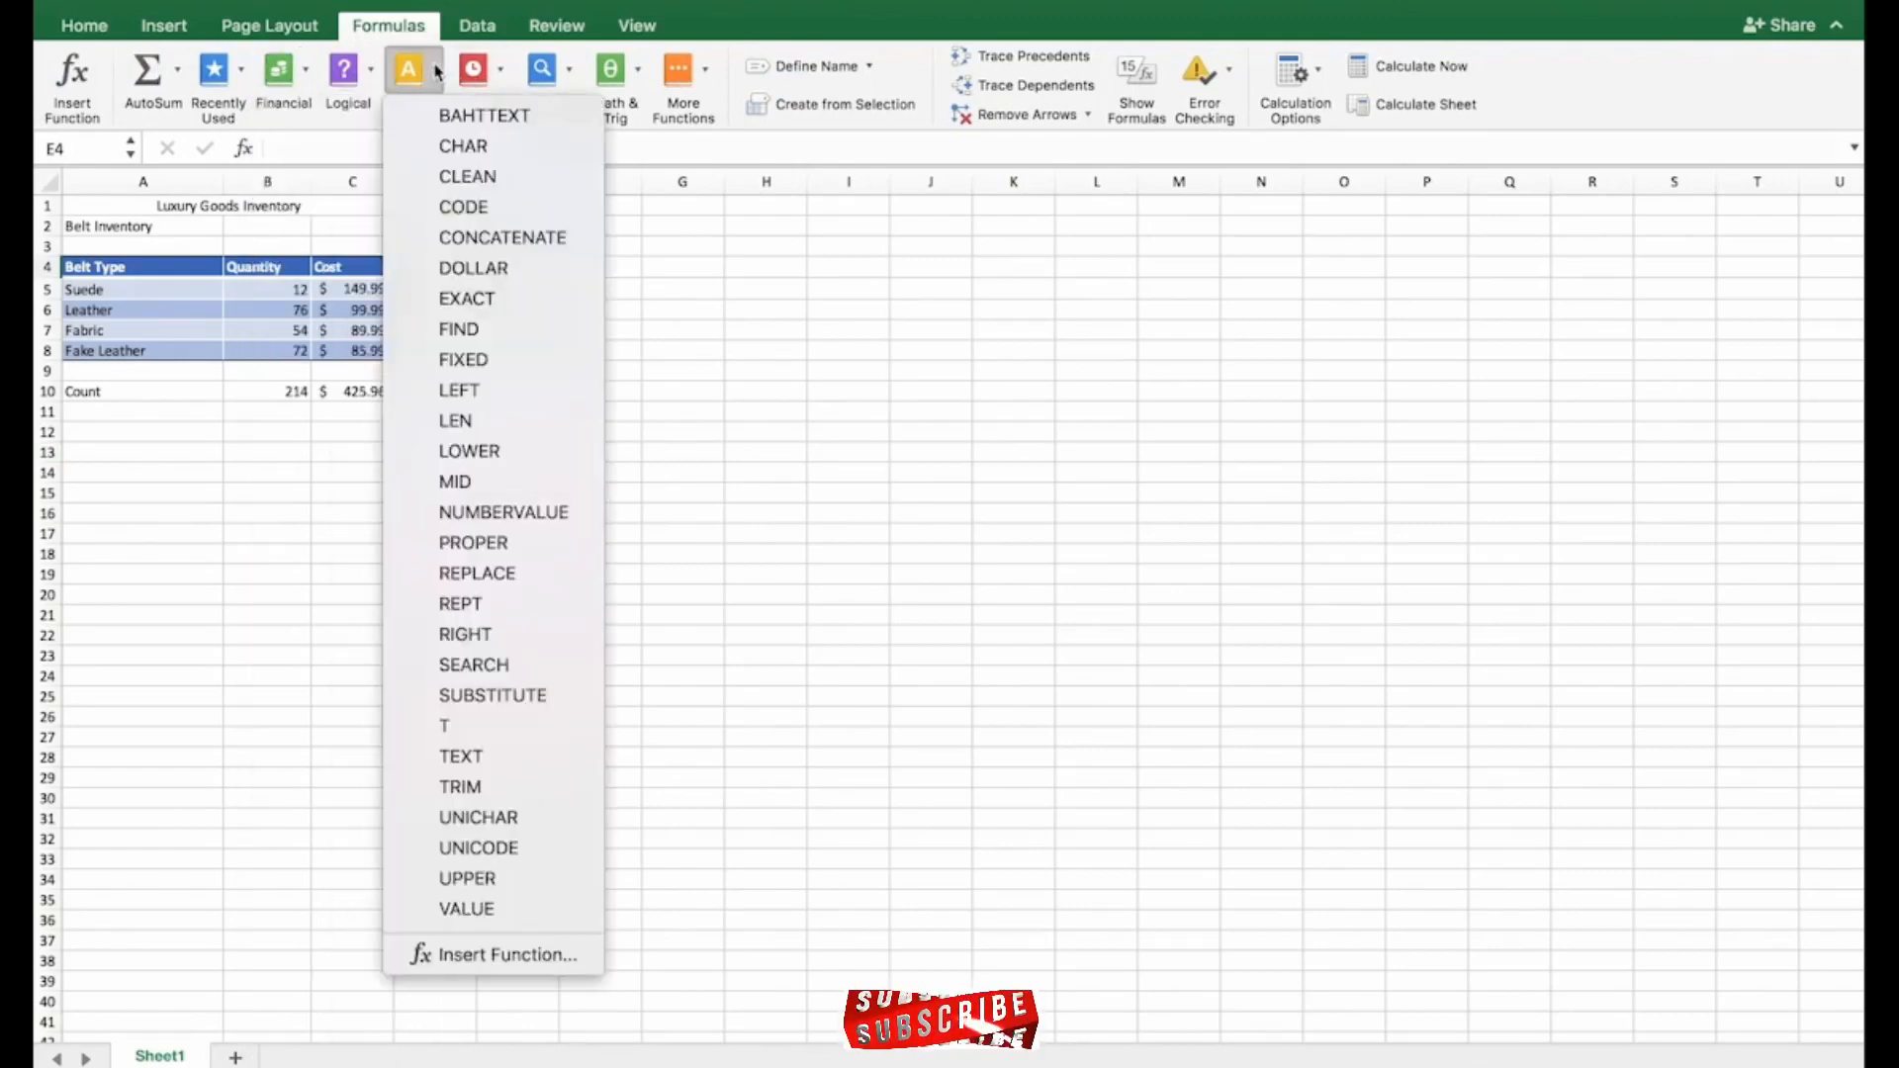
pyautogui.click(436, 71)
pyautogui.click(501, 69)
pyautogui.click(505, 74)
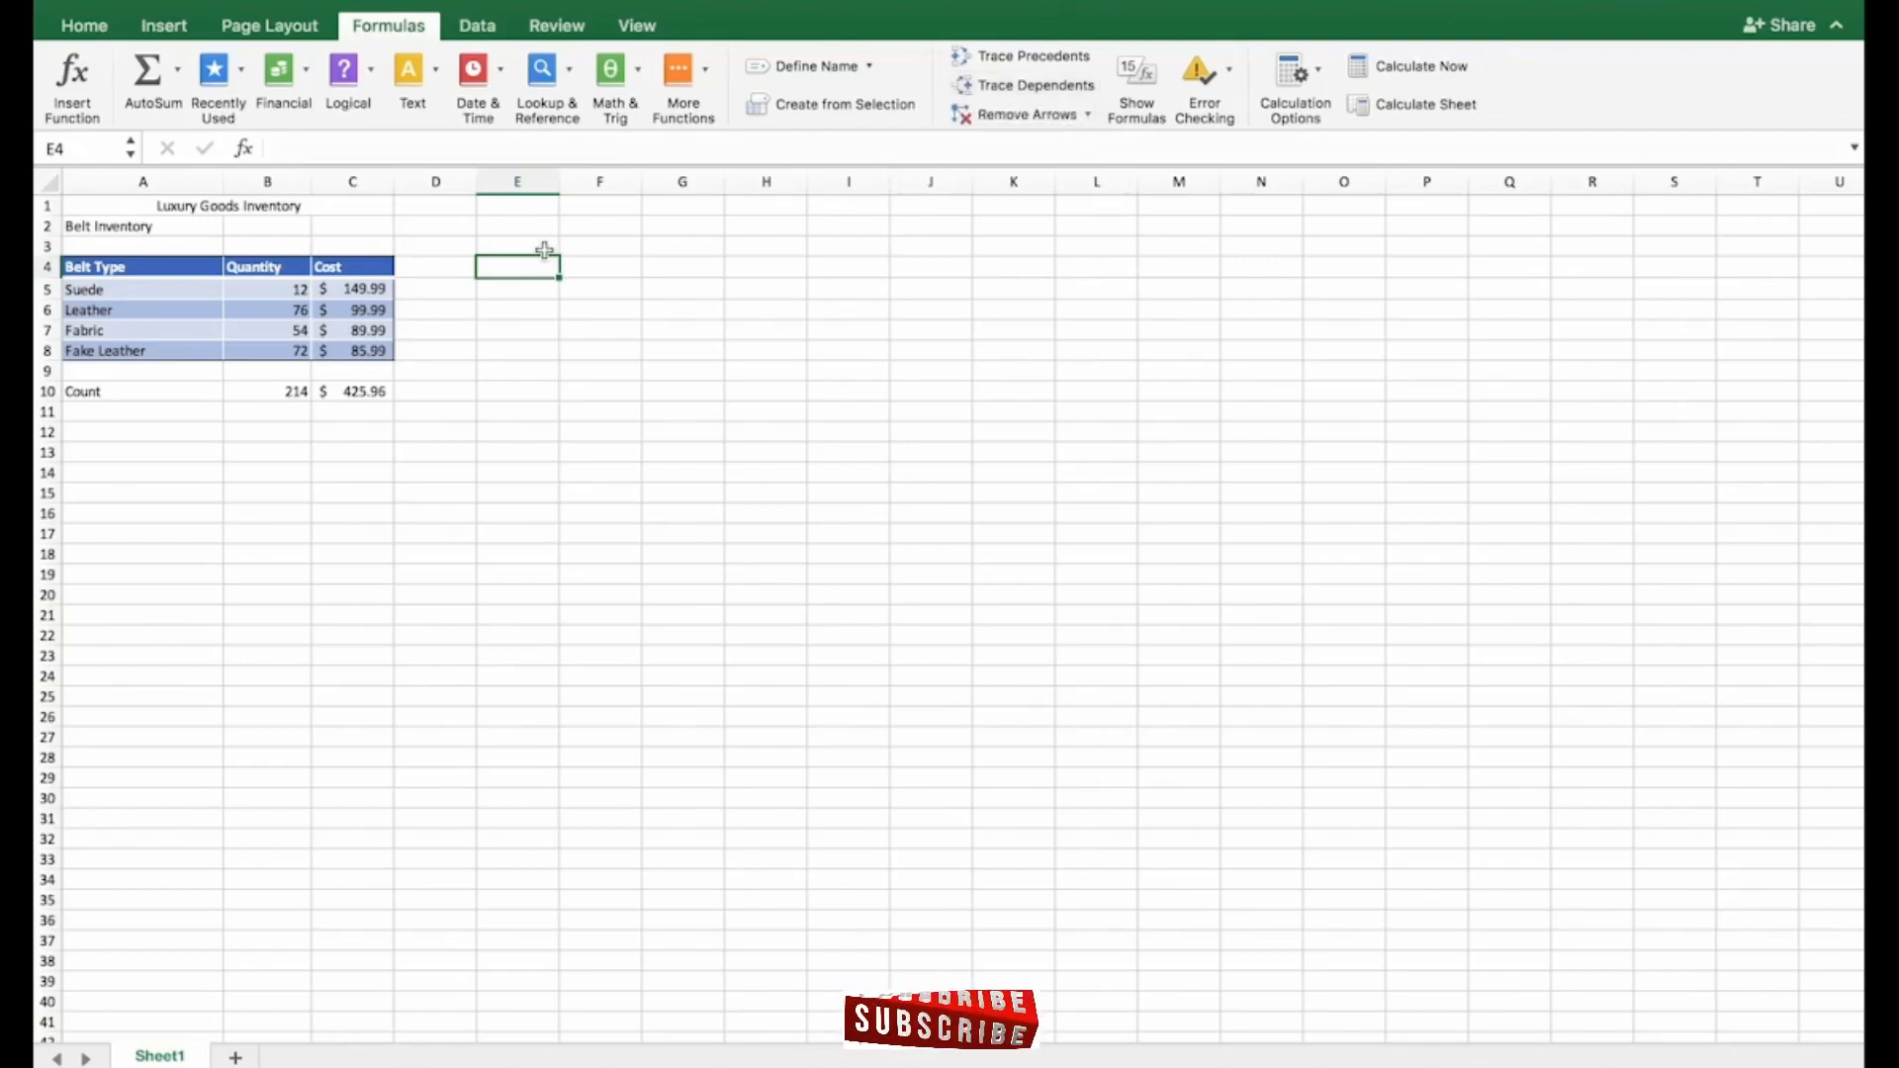
# - Look over the commands for managing data, reviewing the workbook and changing the sheet view
pyautogui.click(466, 32)
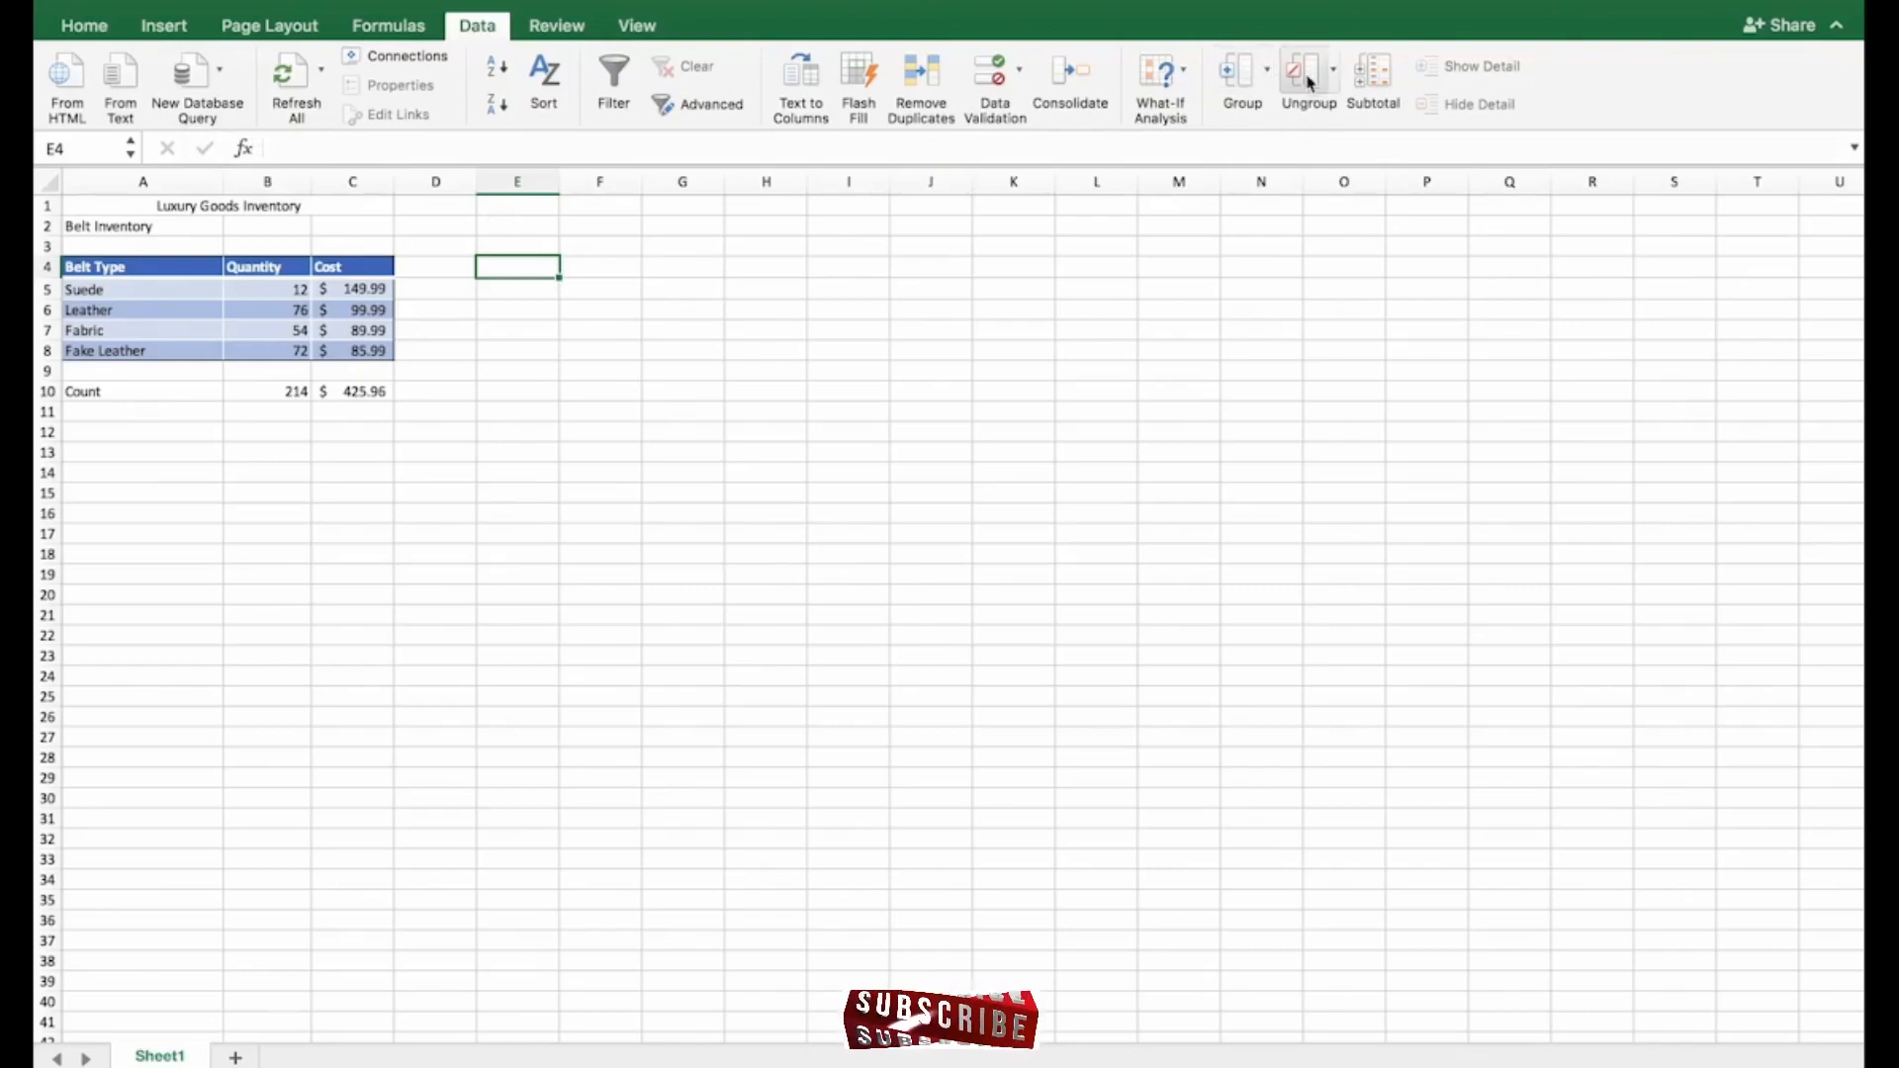
pyautogui.click(560, 26)
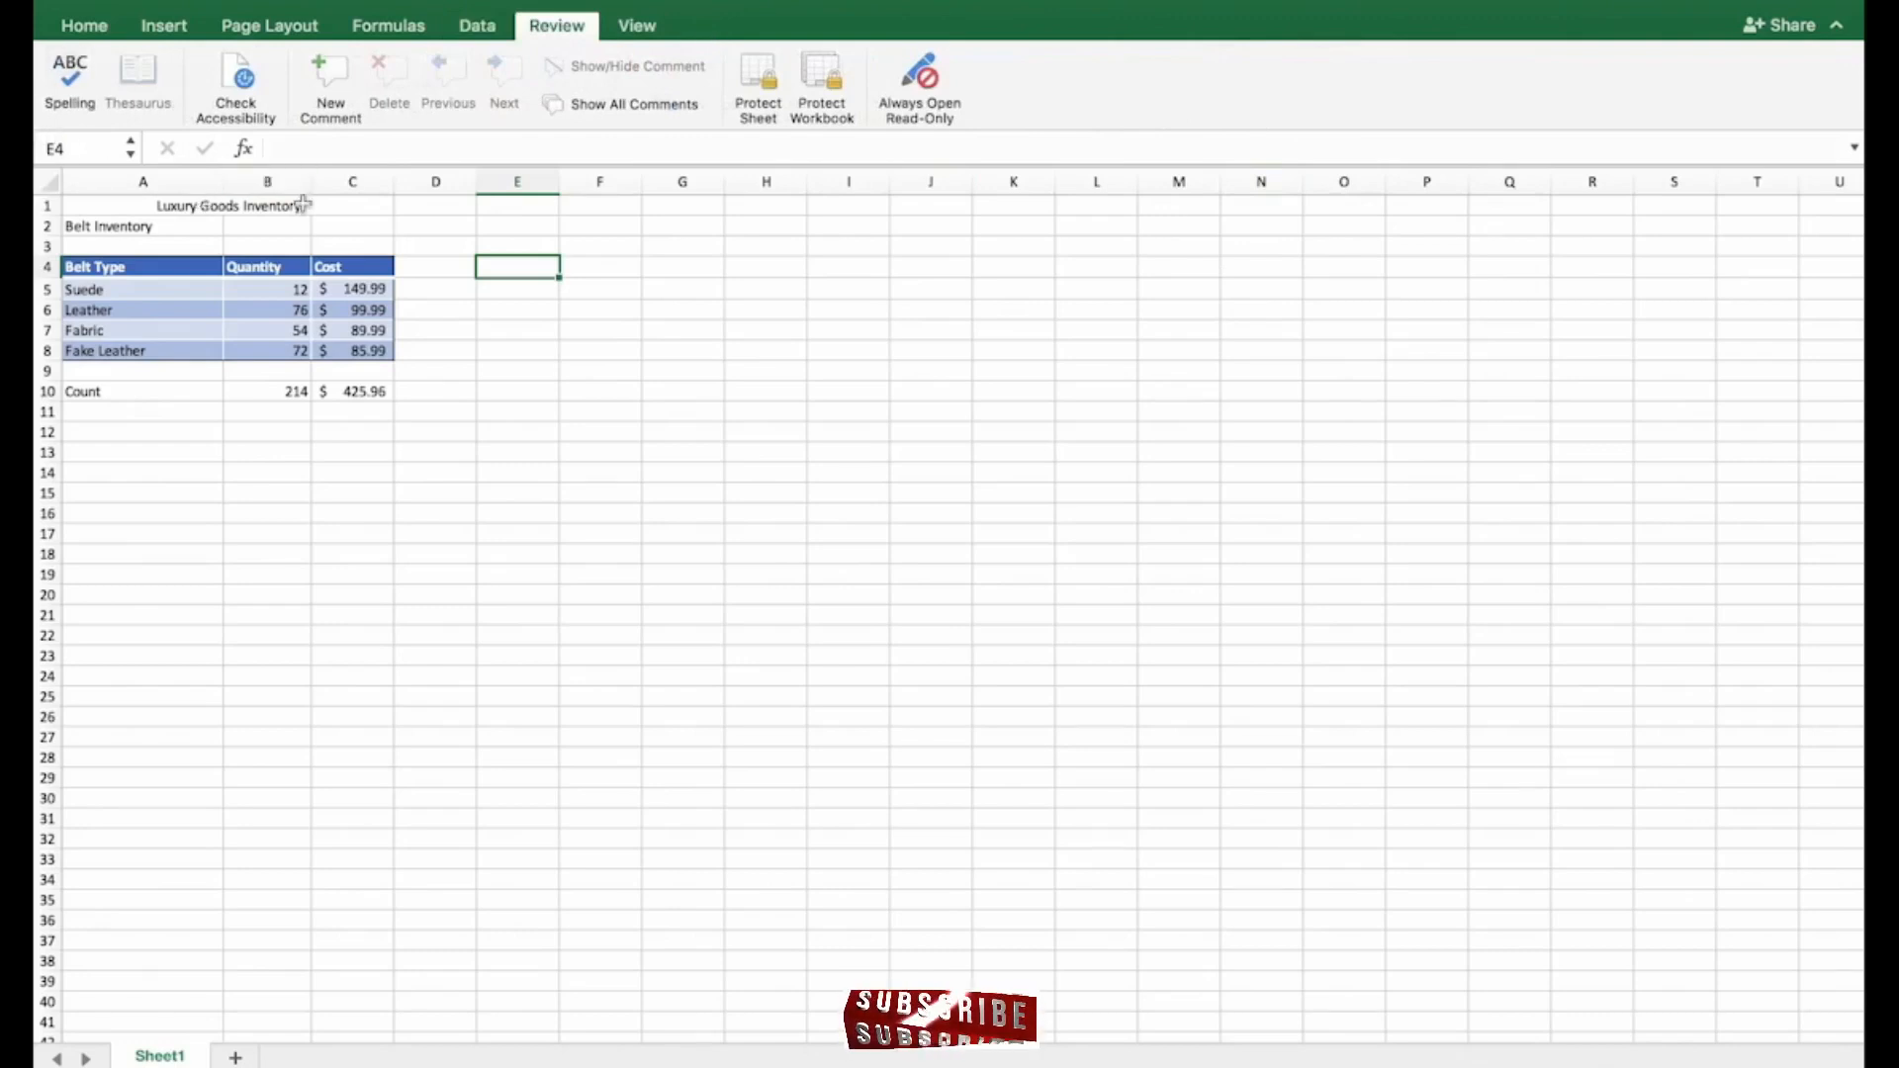
pyautogui.click(649, 28)
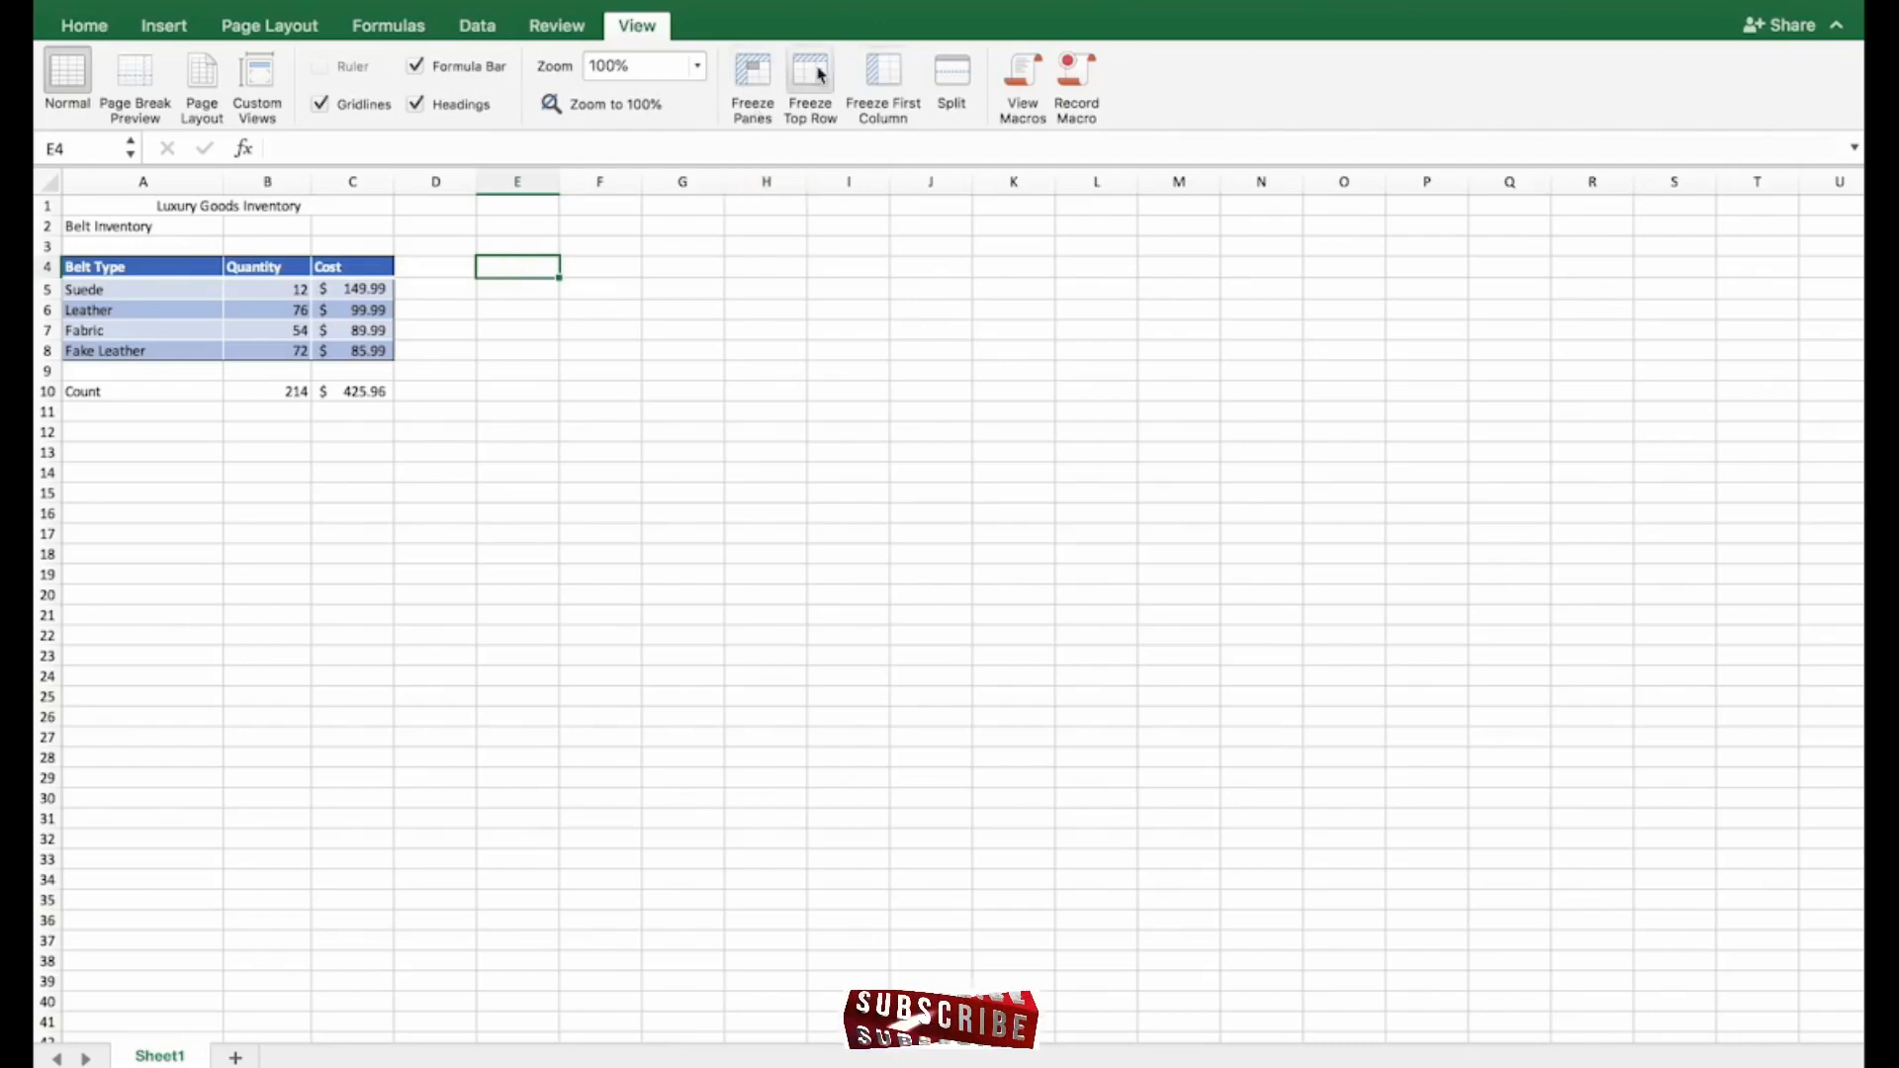
# - Check whether title row 1 stays in view when moving far down the sheet and back
pyautogui.scroll(-10, 632, 382)
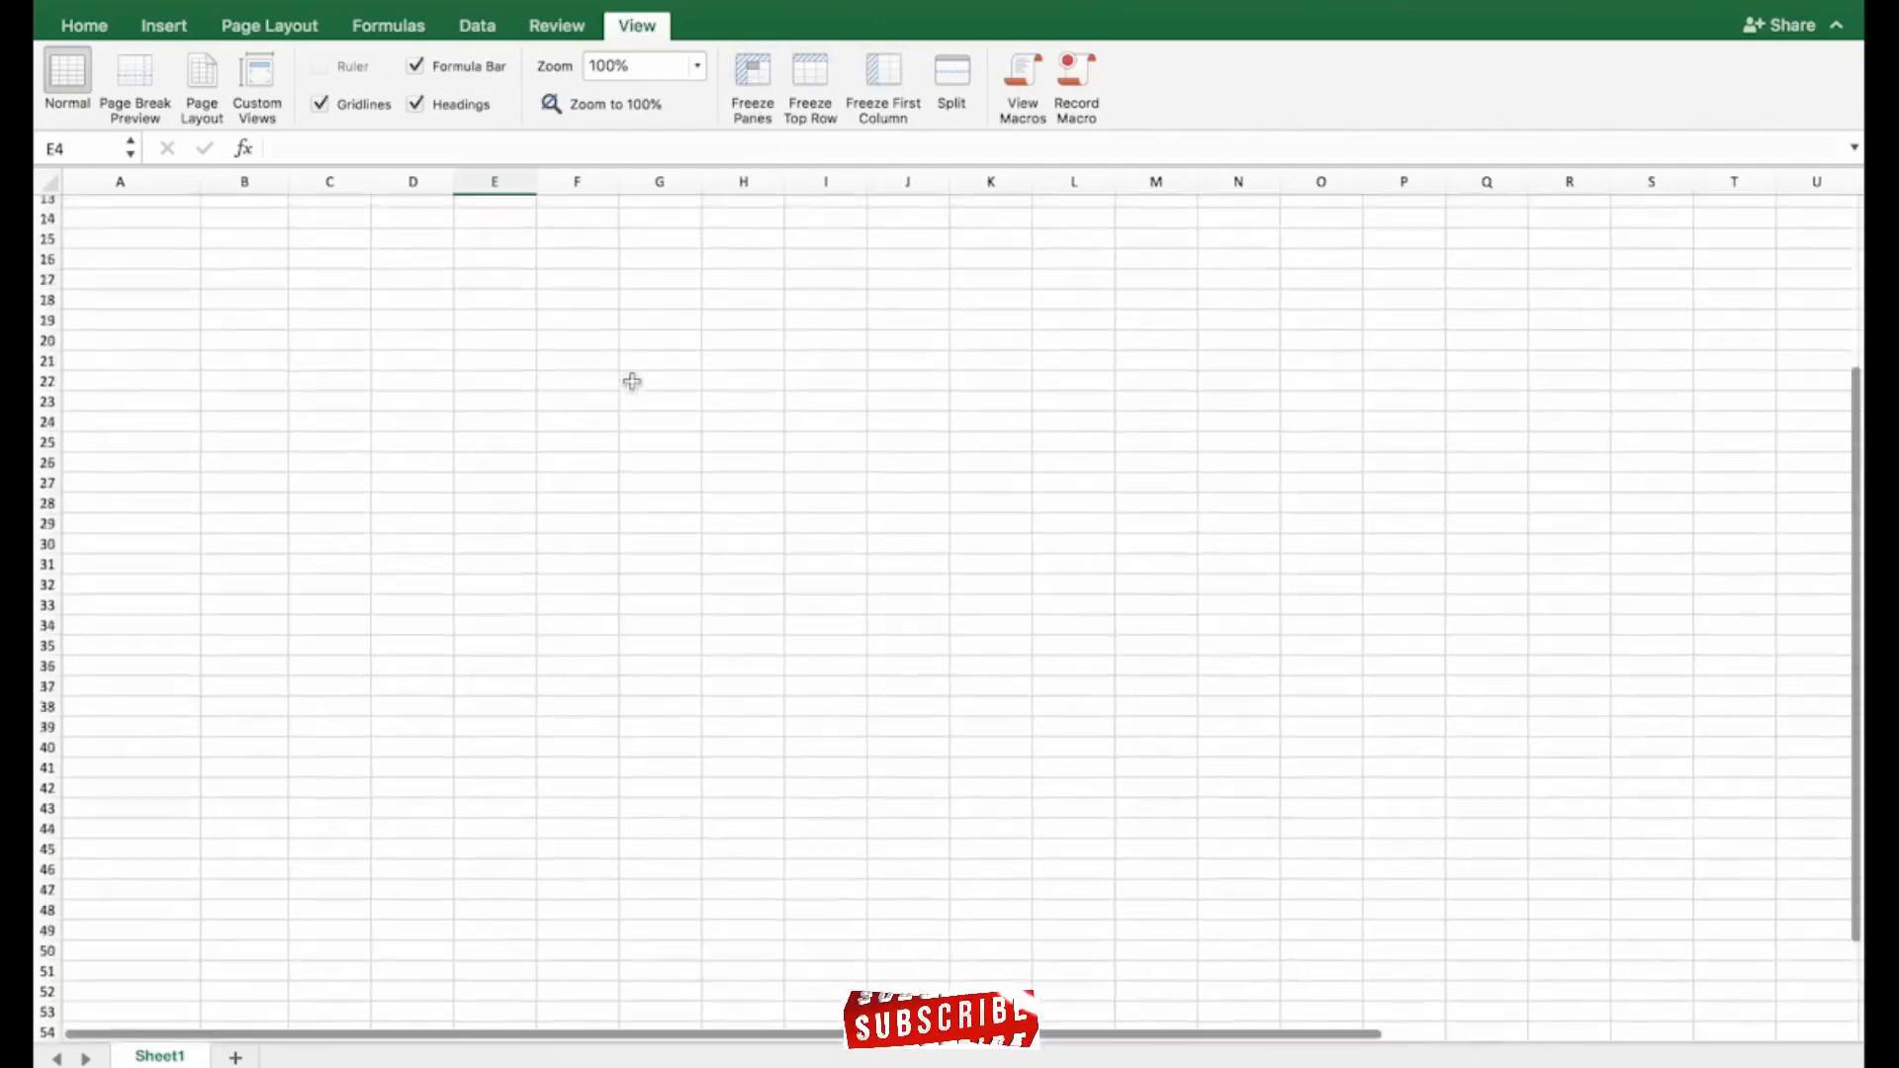
pyautogui.scroll(10, 632, 381)
pyautogui.hscroll(-2, 400, 336)
pyautogui.click(58, 210)
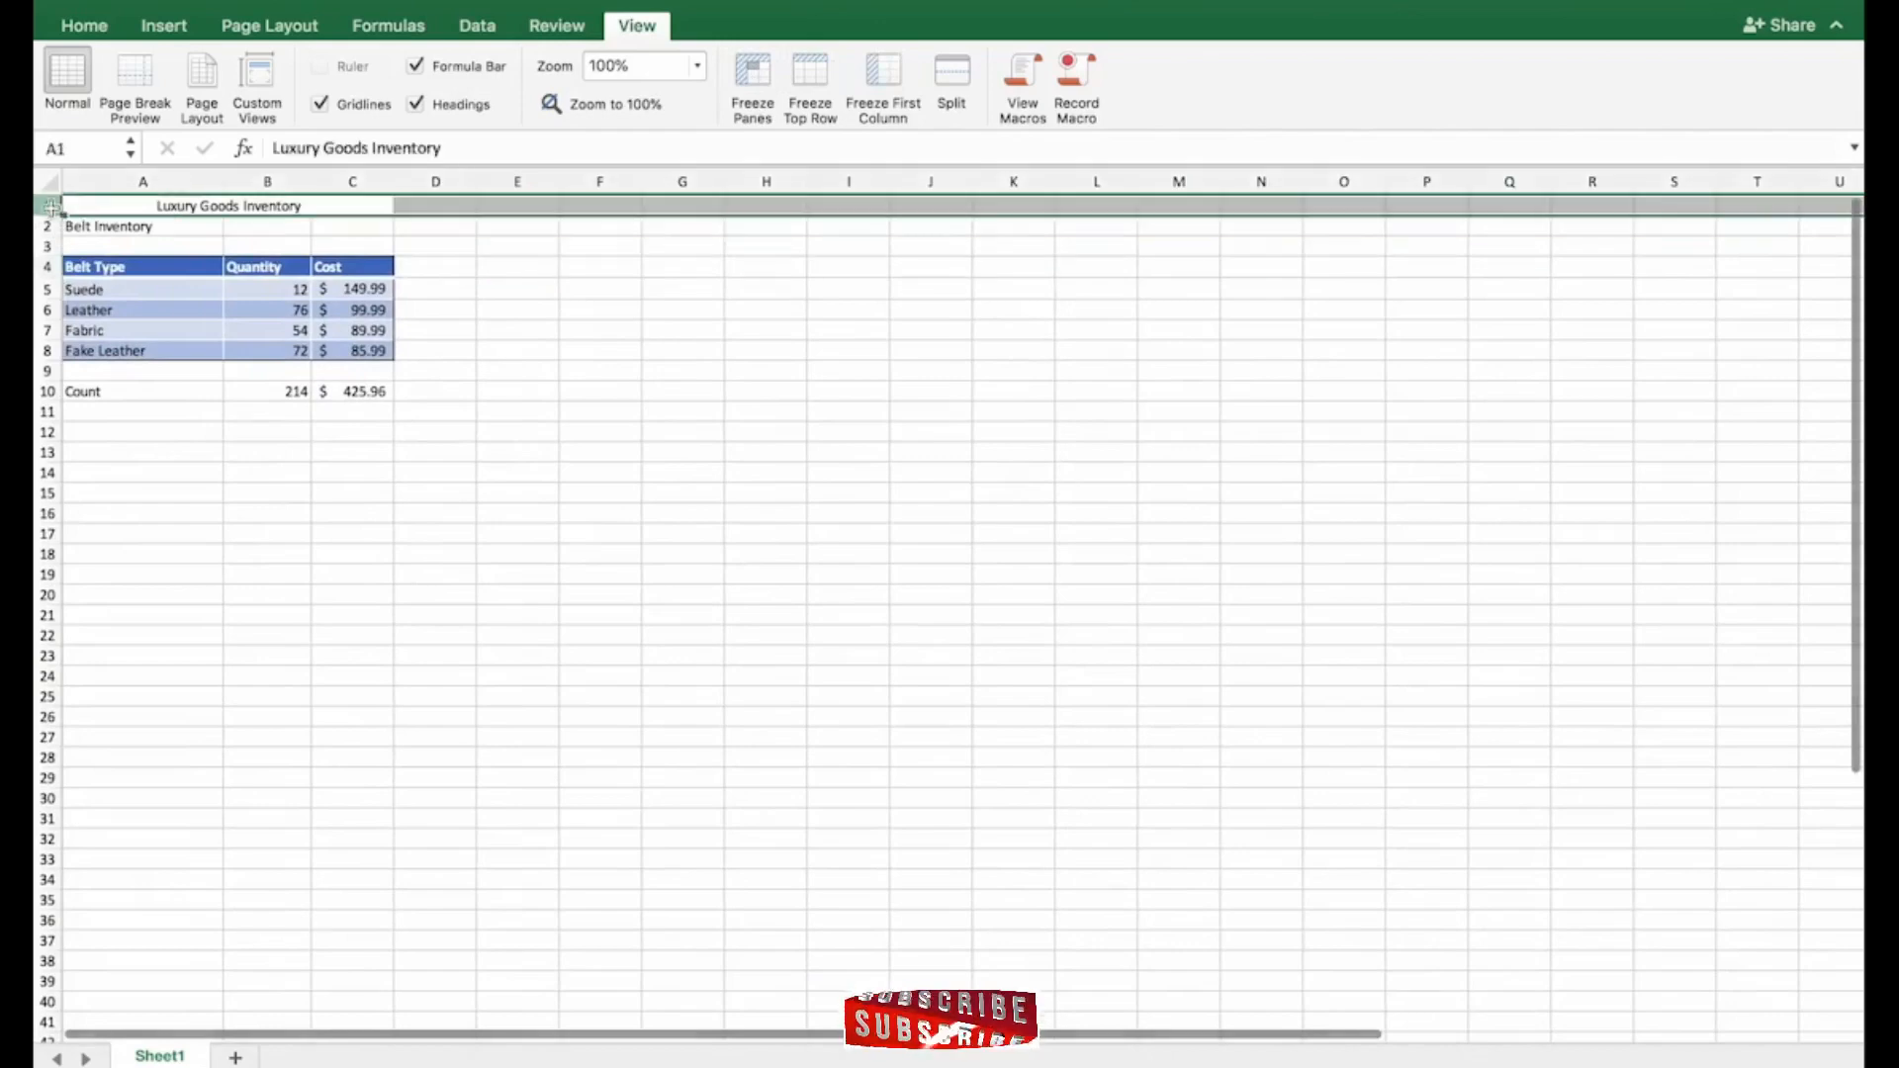
pyautogui.scroll(-10, 503, 473)
pyautogui.scroll(-10, 503, 473)
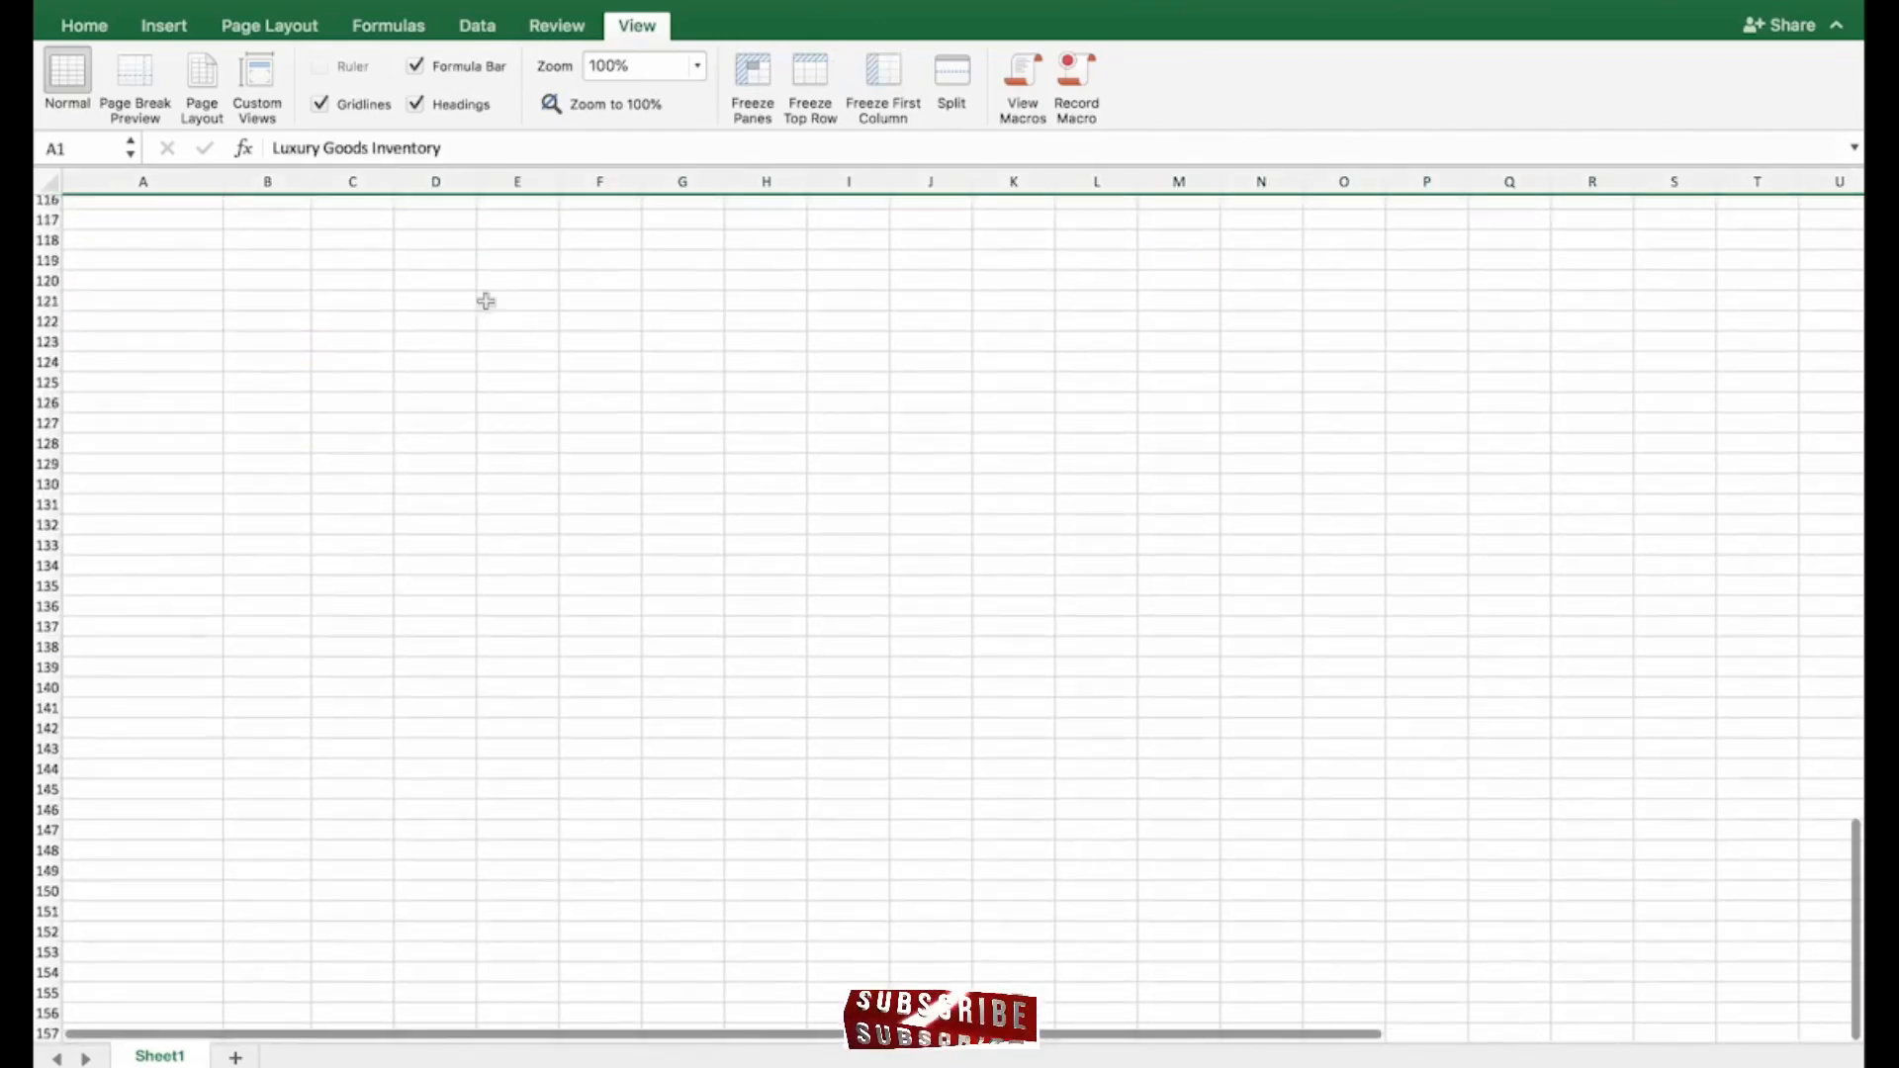
pyautogui.scroll(20, 436, 496)
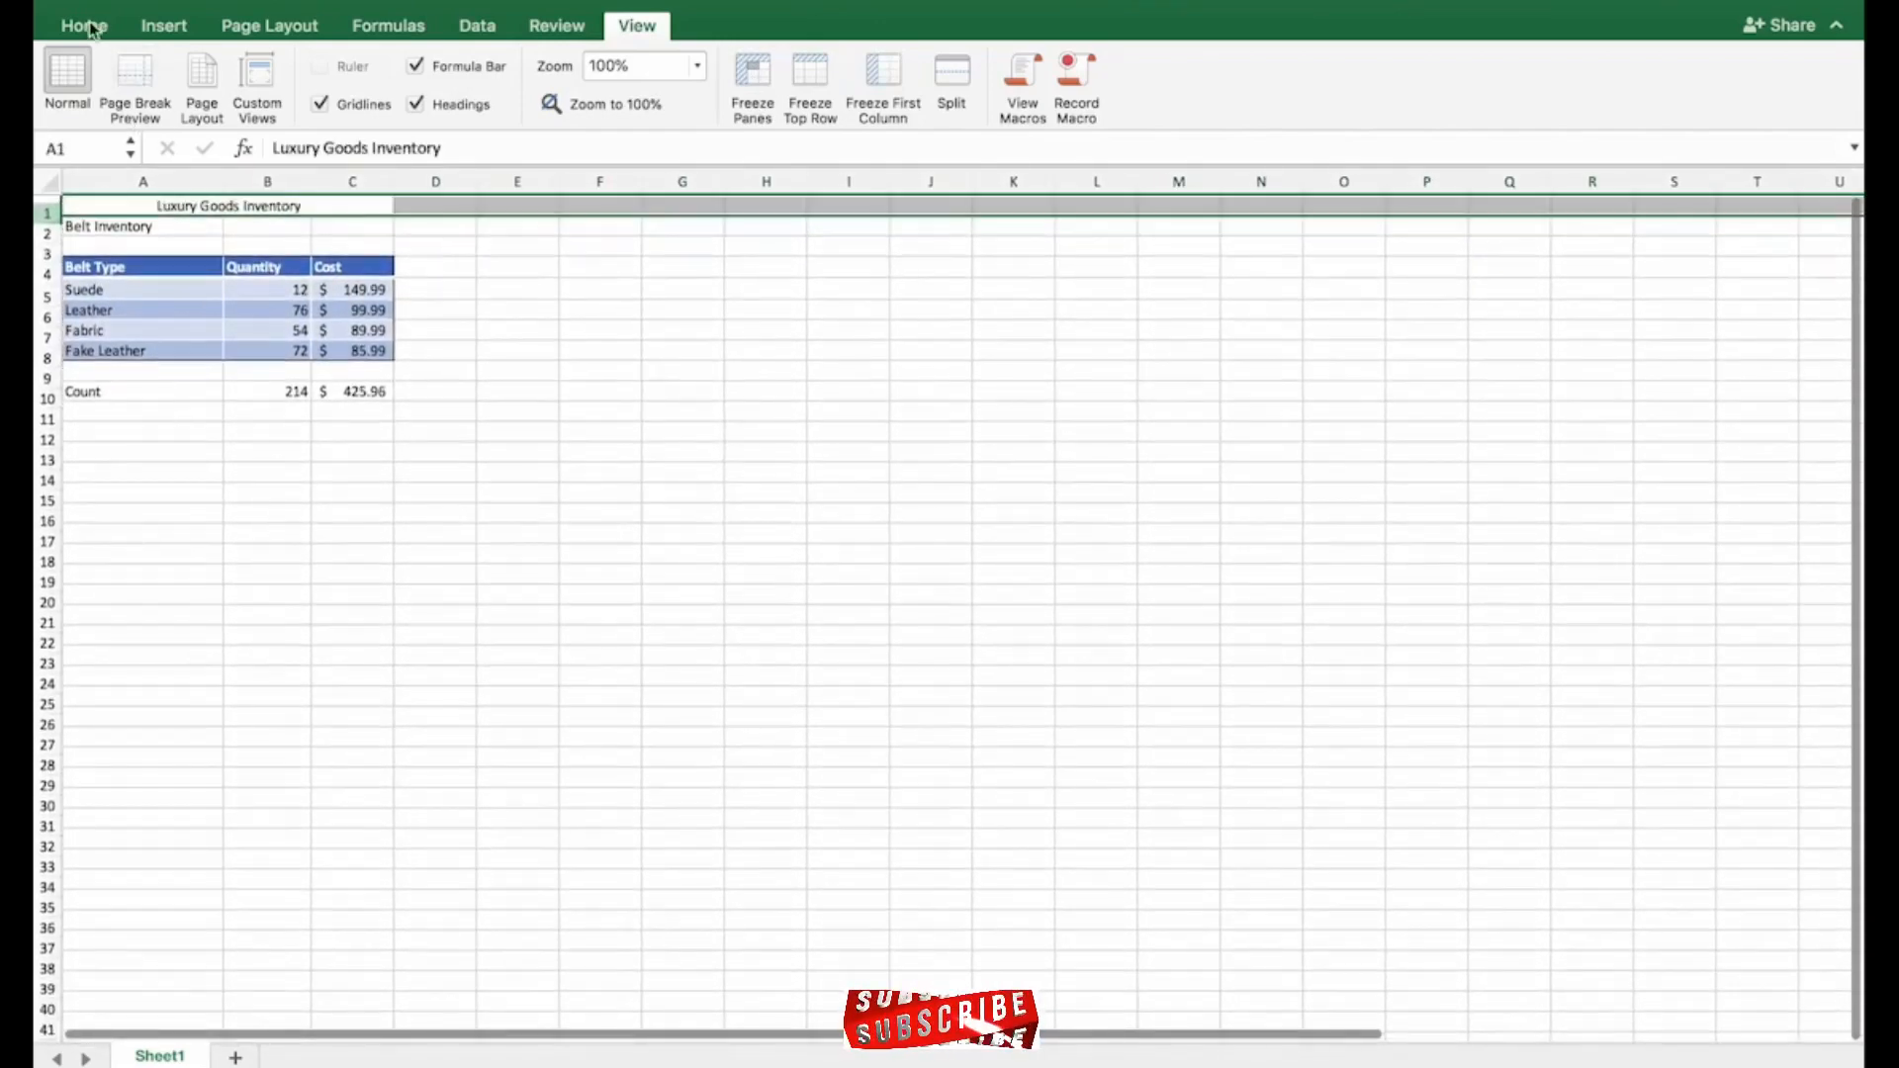
# - Cut the Belt Type header cell A4 to the clipboard
pyautogui.click(84, 25)
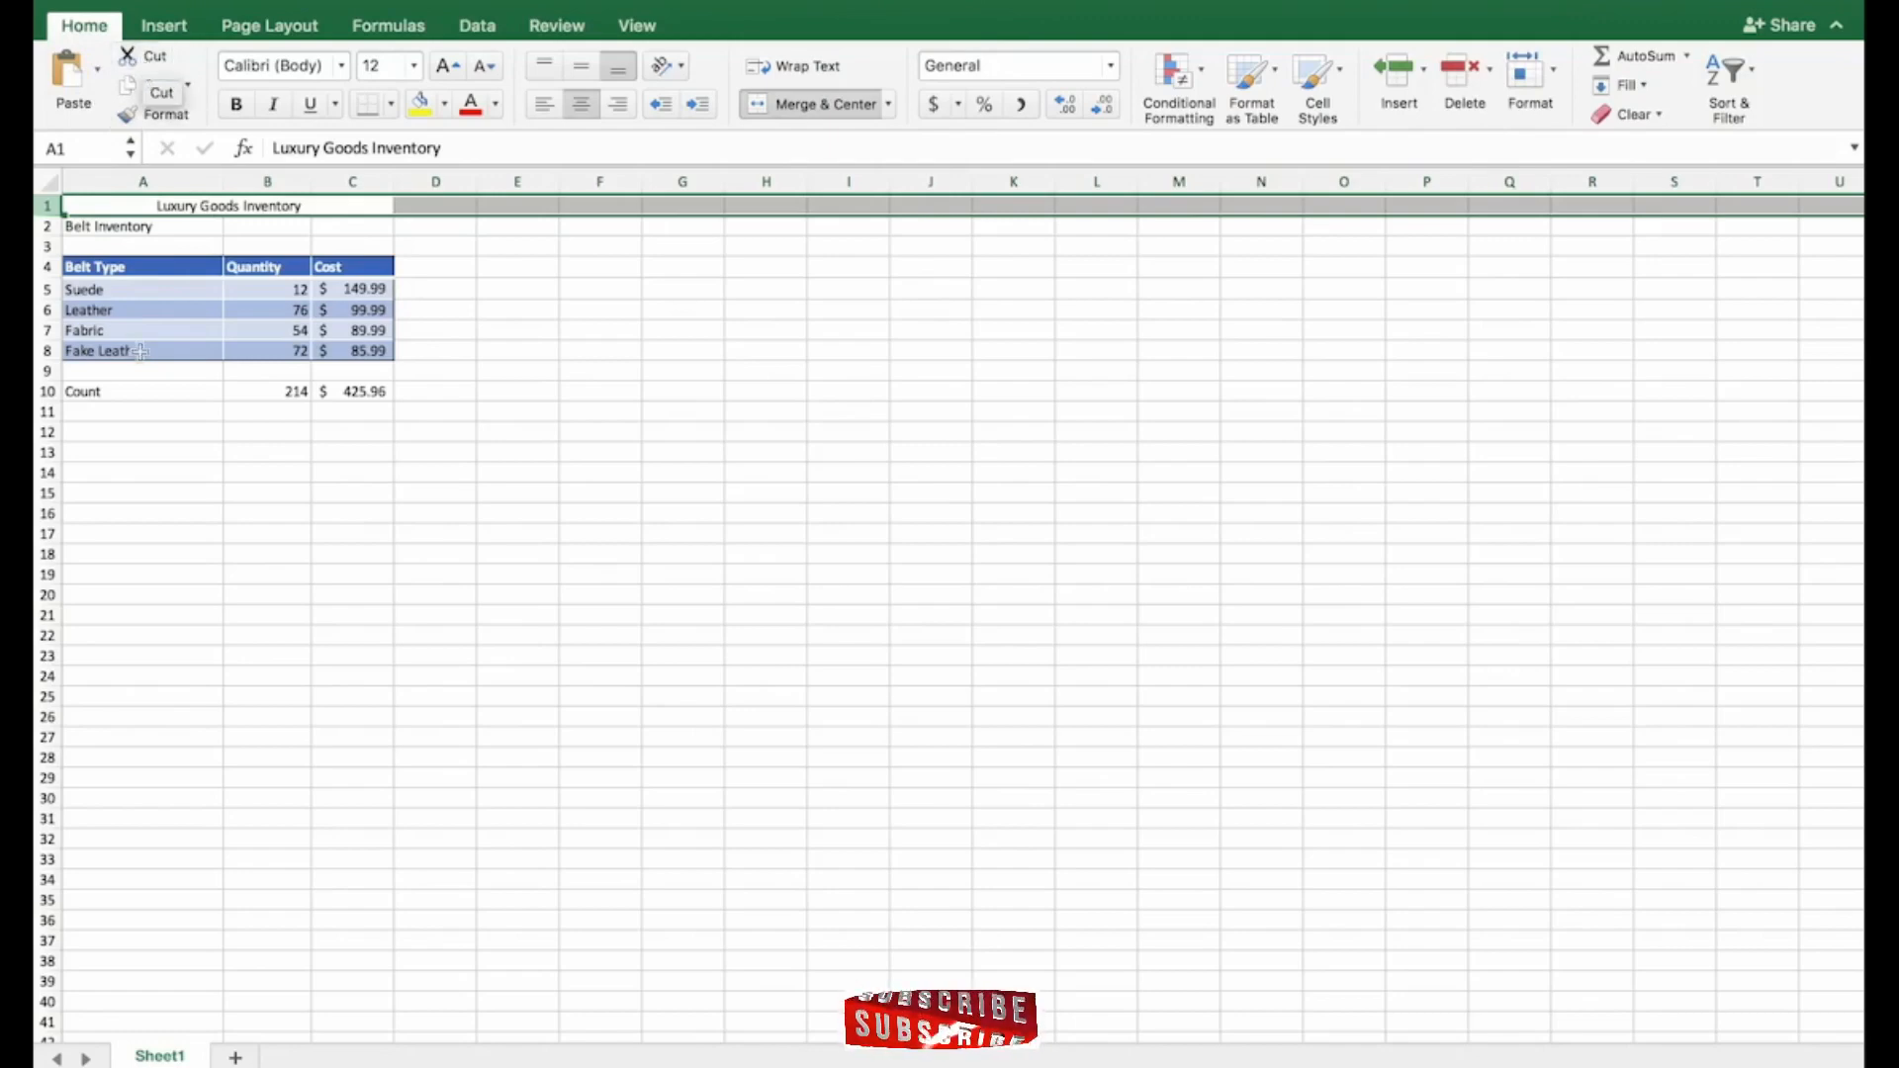
pyautogui.press('Down')
pyautogui.press('Down')
pyautogui.press('Down')
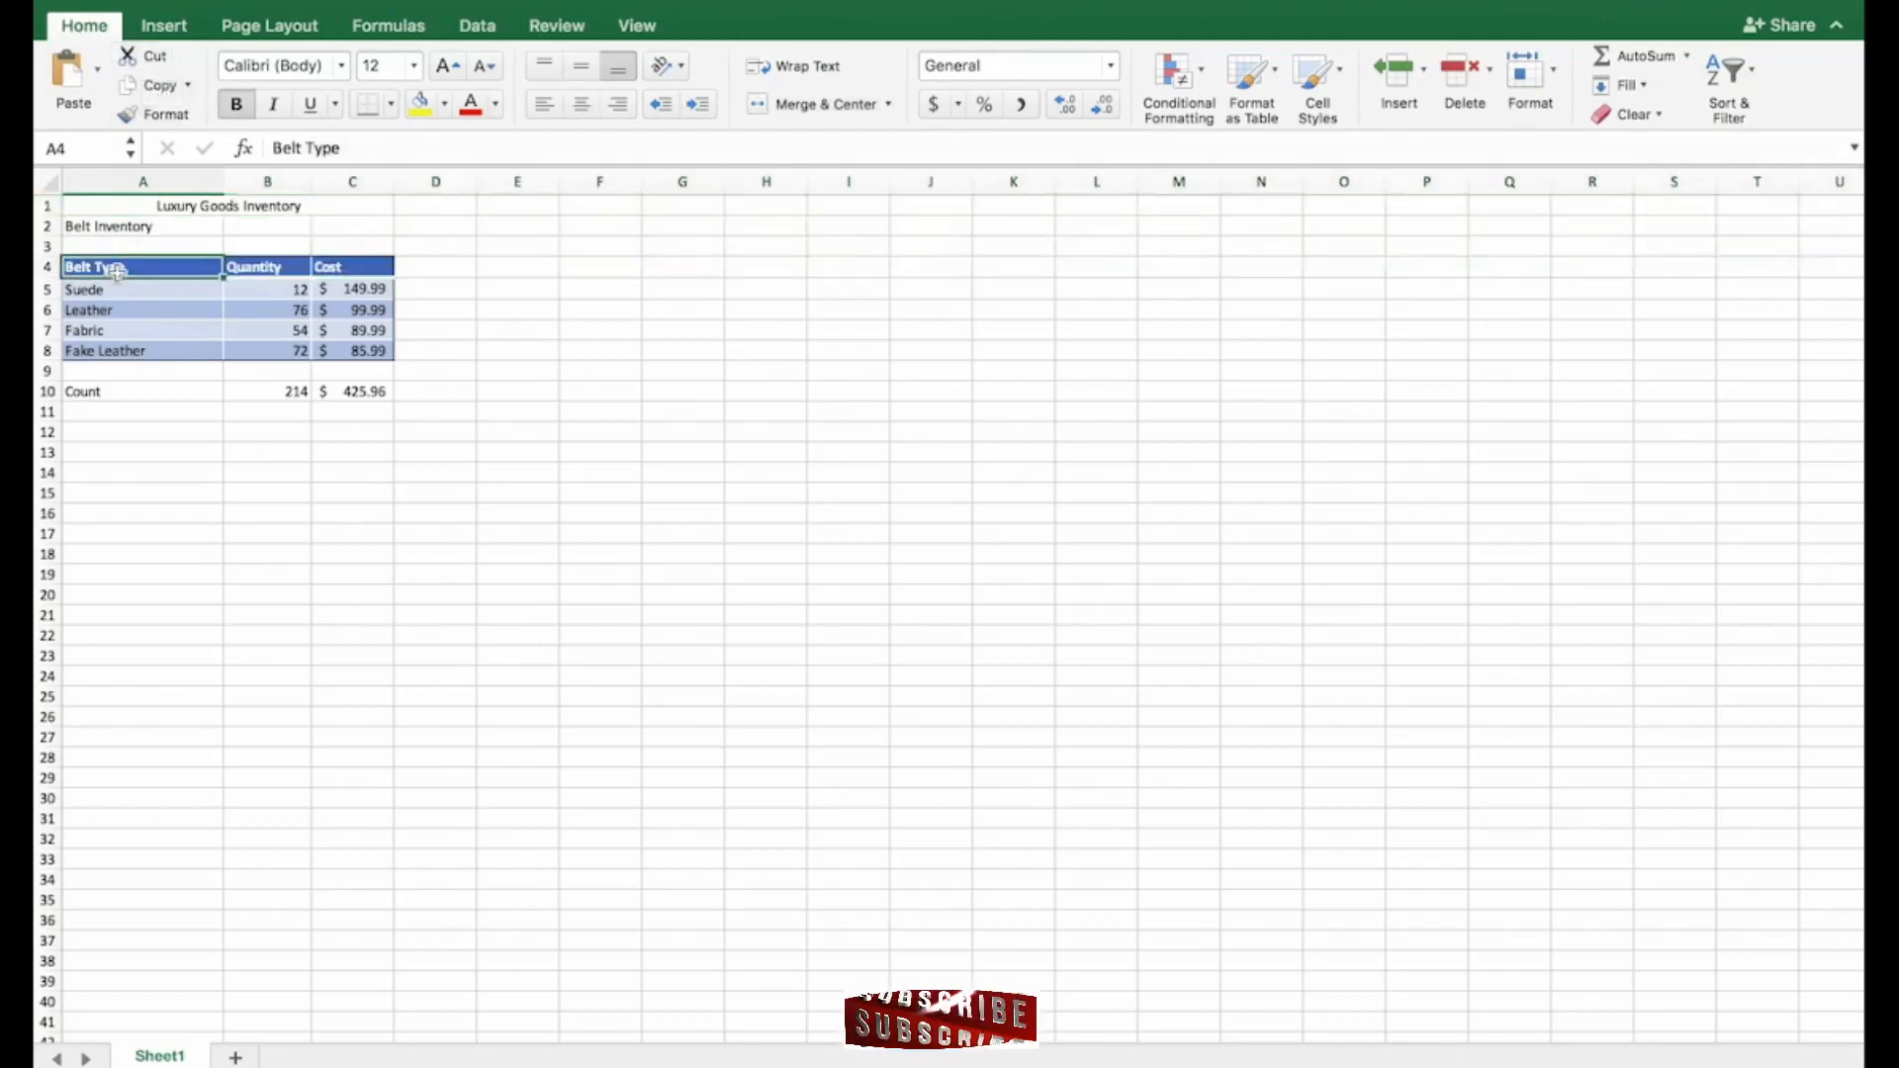
pyautogui.click(156, 61)
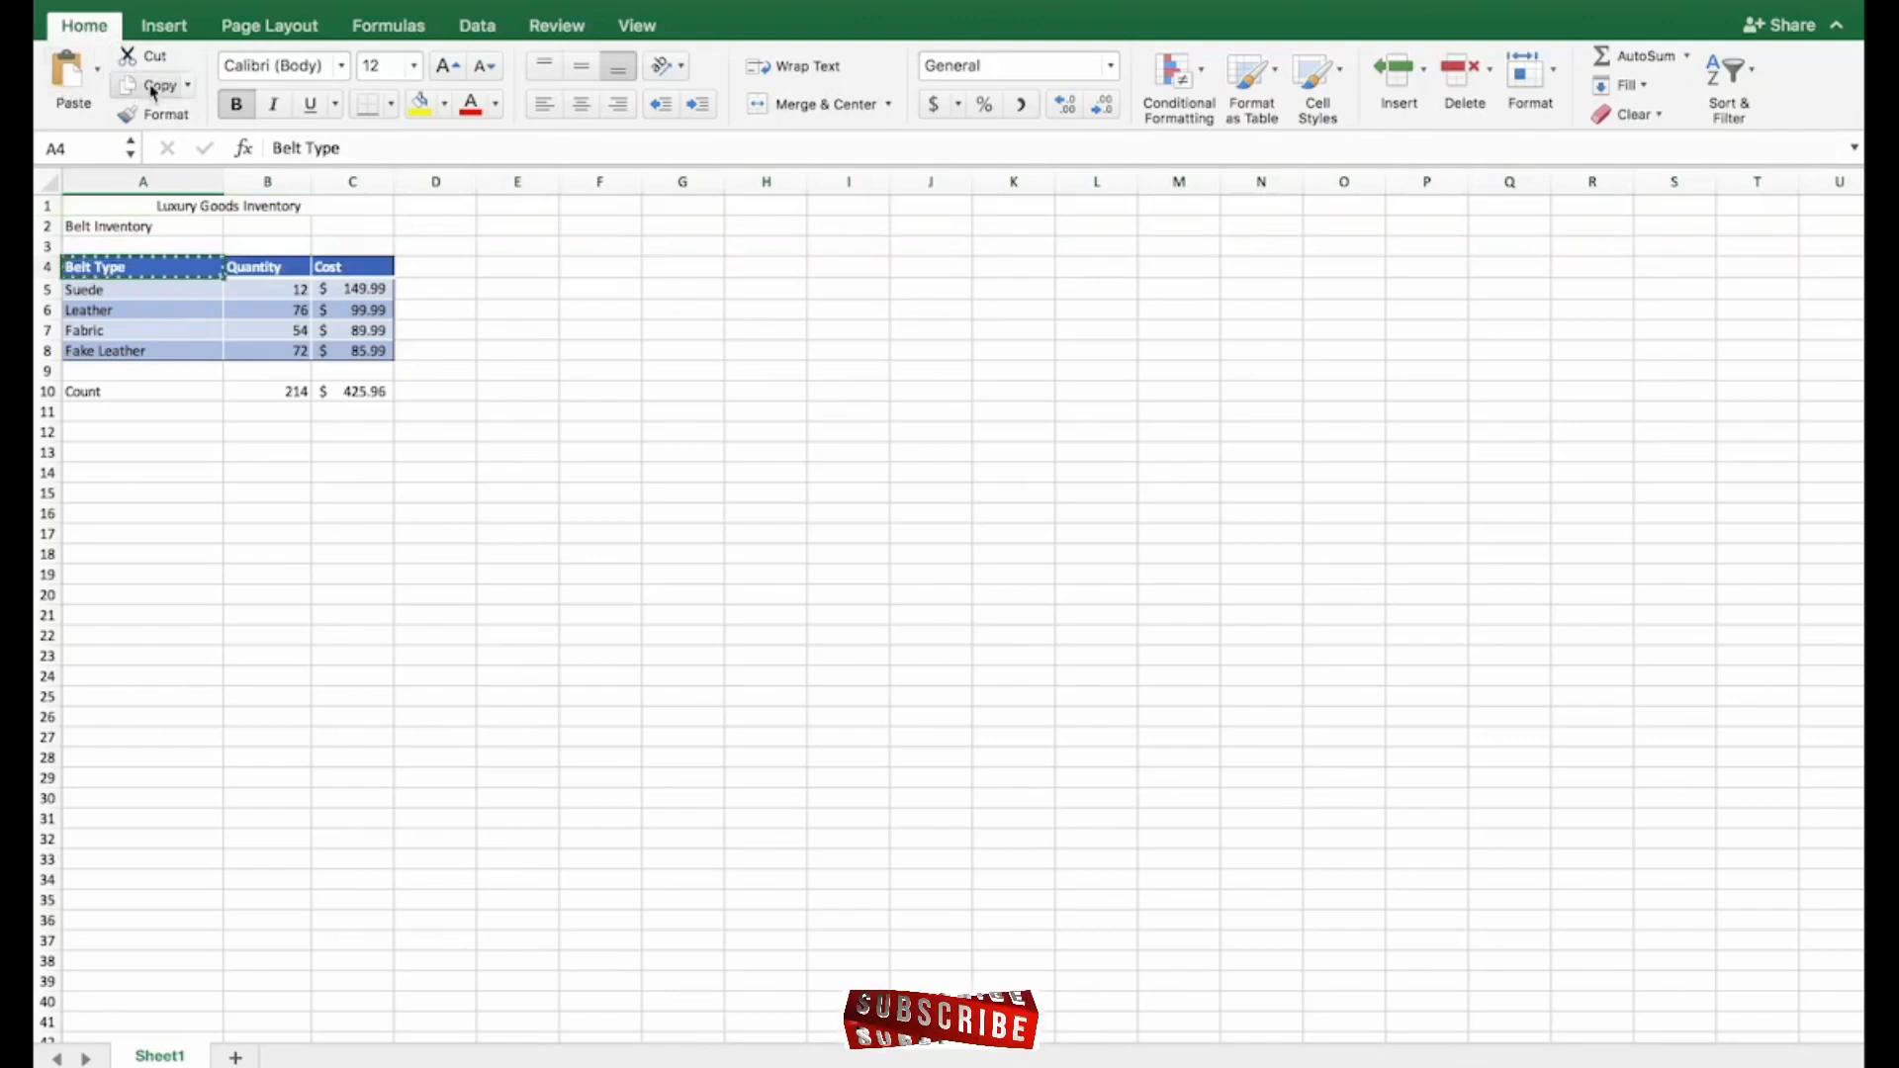
pyautogui.click(236, 289)
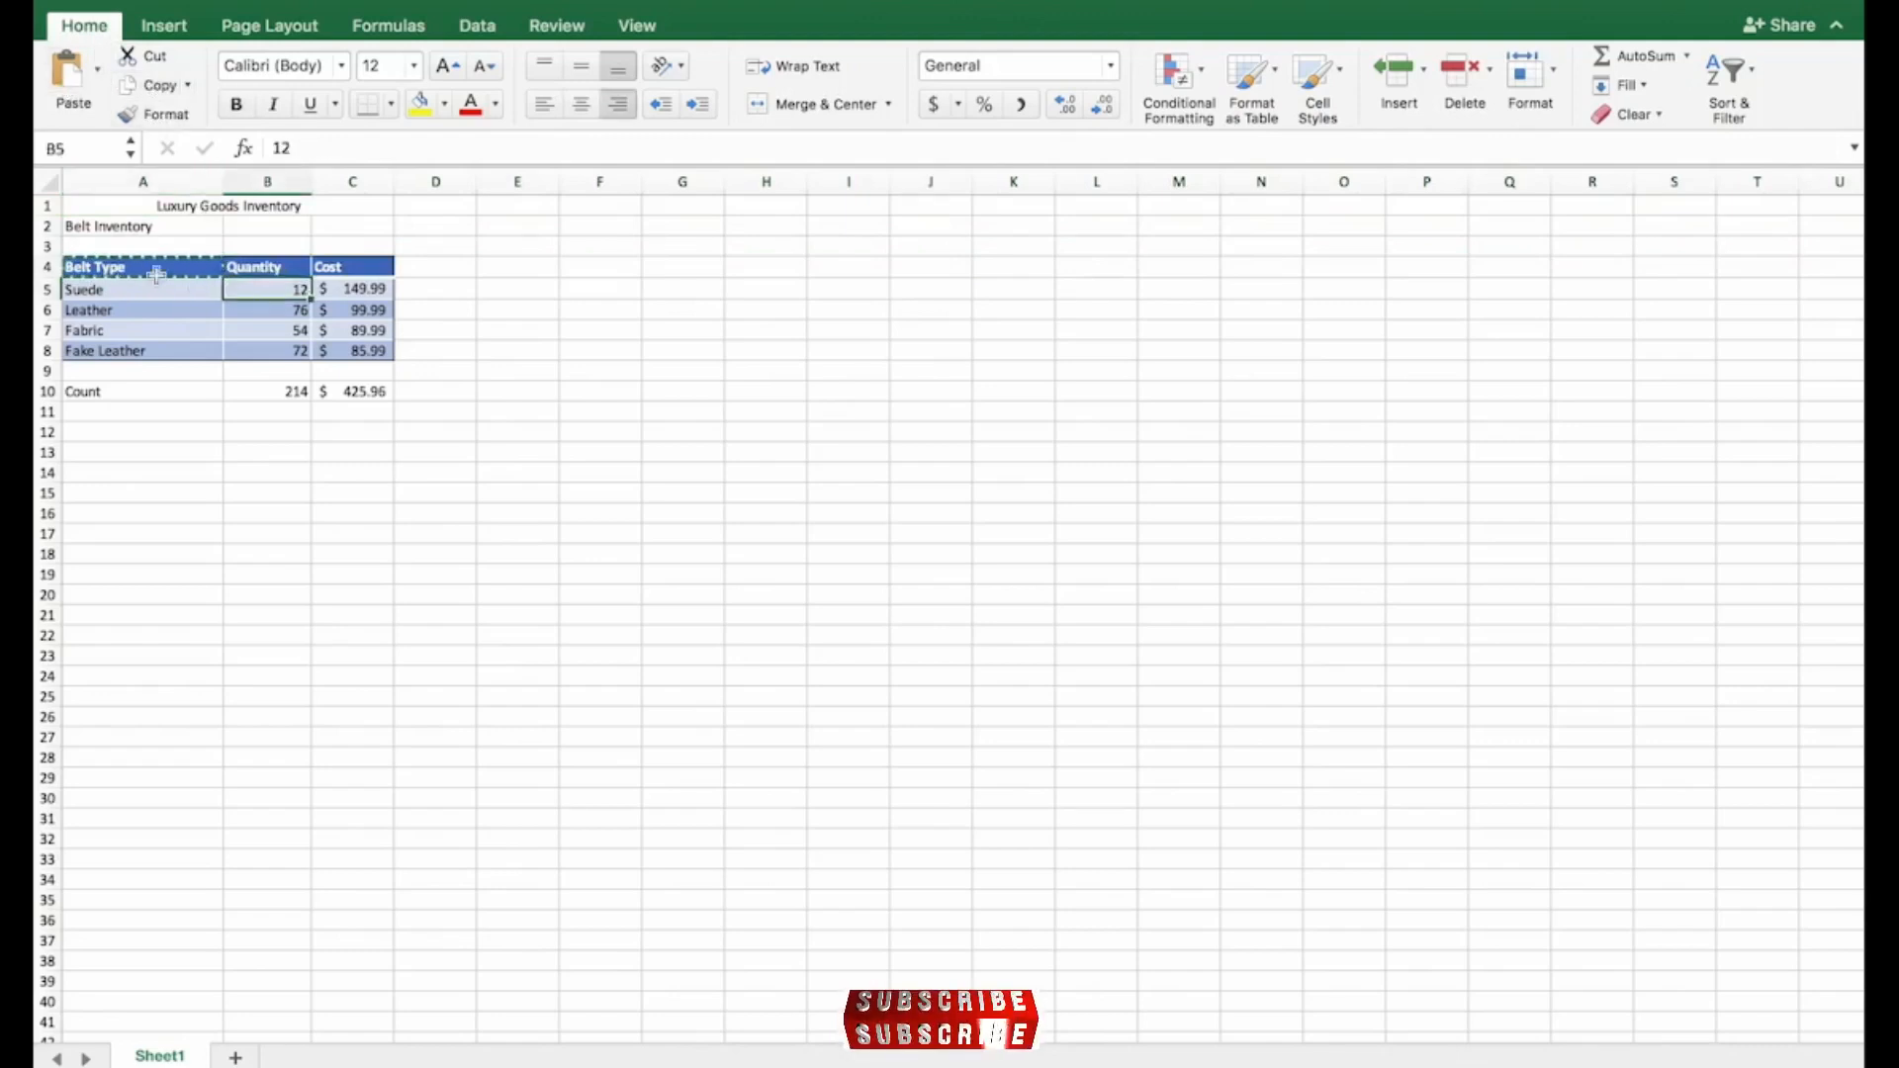
# - Copy only the formatting of the belt table A4:C8 onto the empty range E4:I8
pyautogui.moveTo(156, 274); pyautogui.dragTo(366, 351)
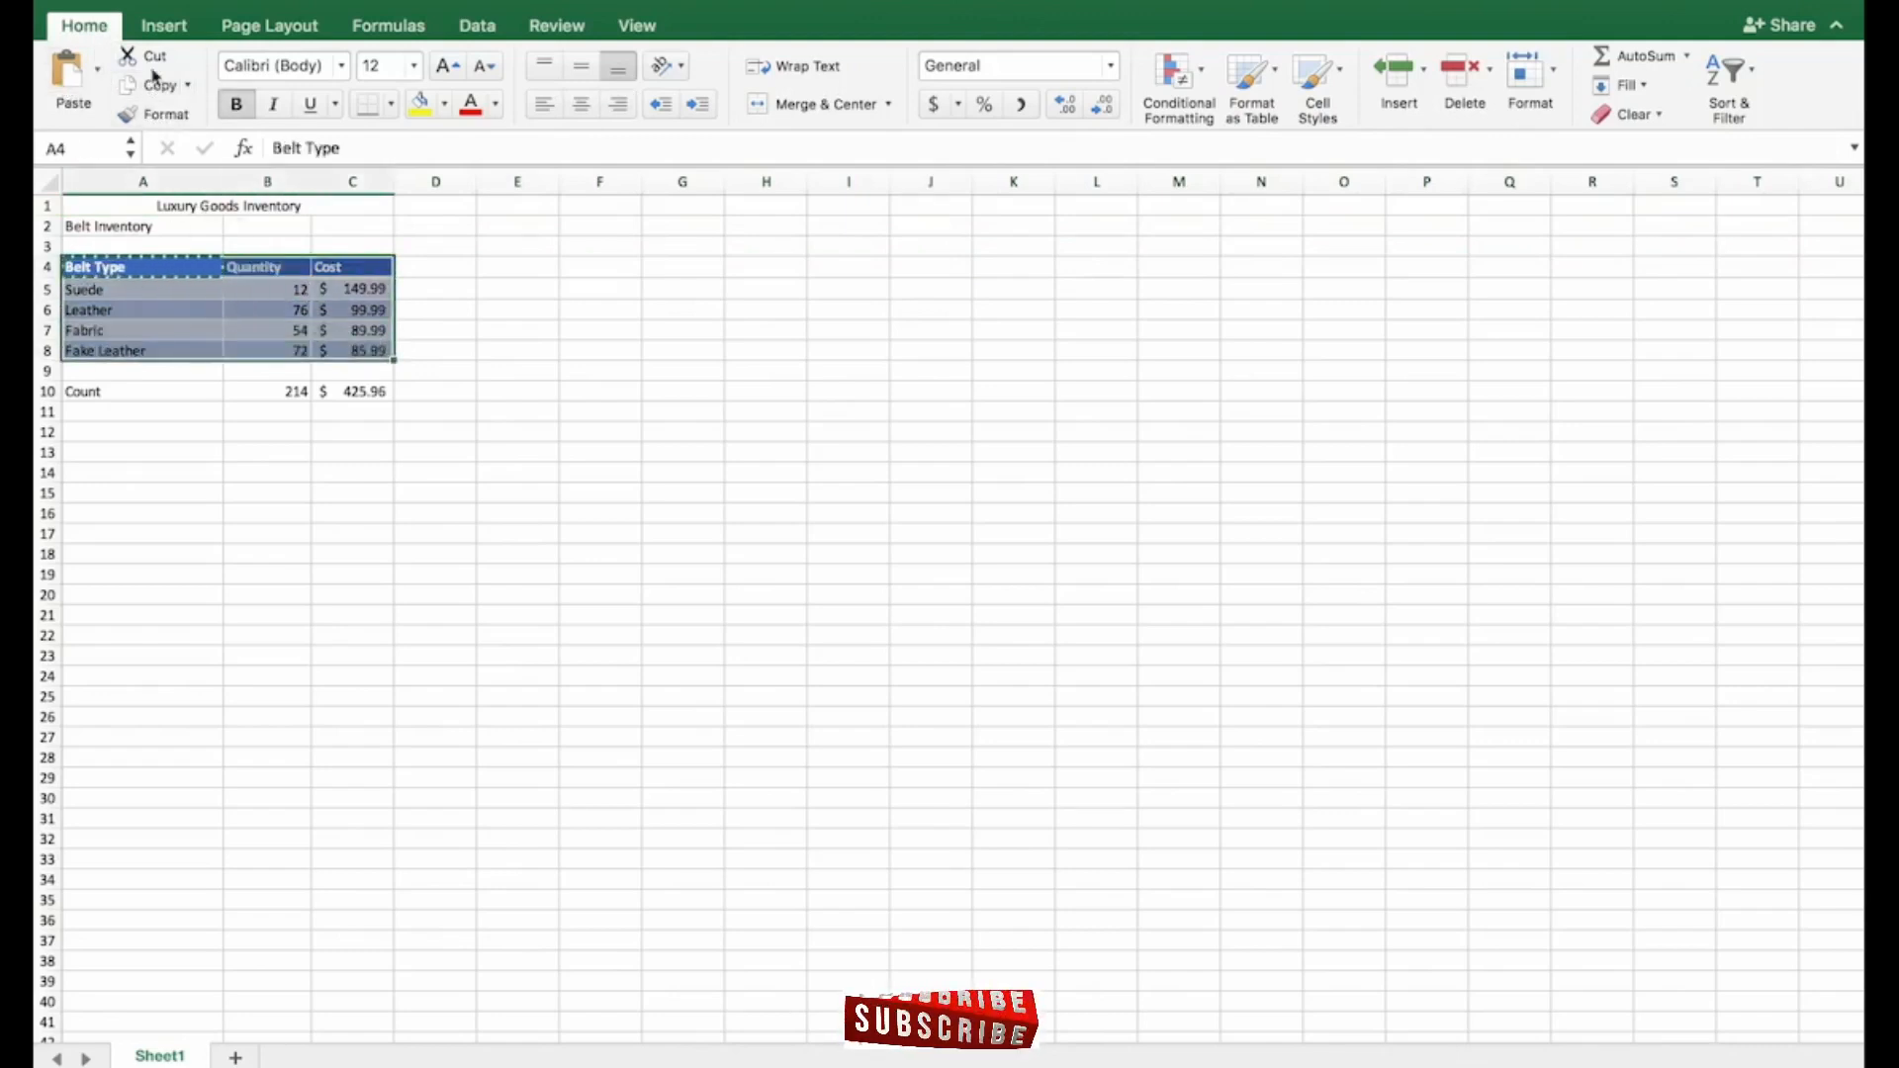
pyautogui.click(154, 114)
pyautogui.moveTo(490, 267)
pyautogui.mouseDown()
pyautogui.moveTo(841, 334)
pyautogui.moveTo(903, 365)
pyautogui.moveTo(831, 356)
pyautogui.mouseUp()
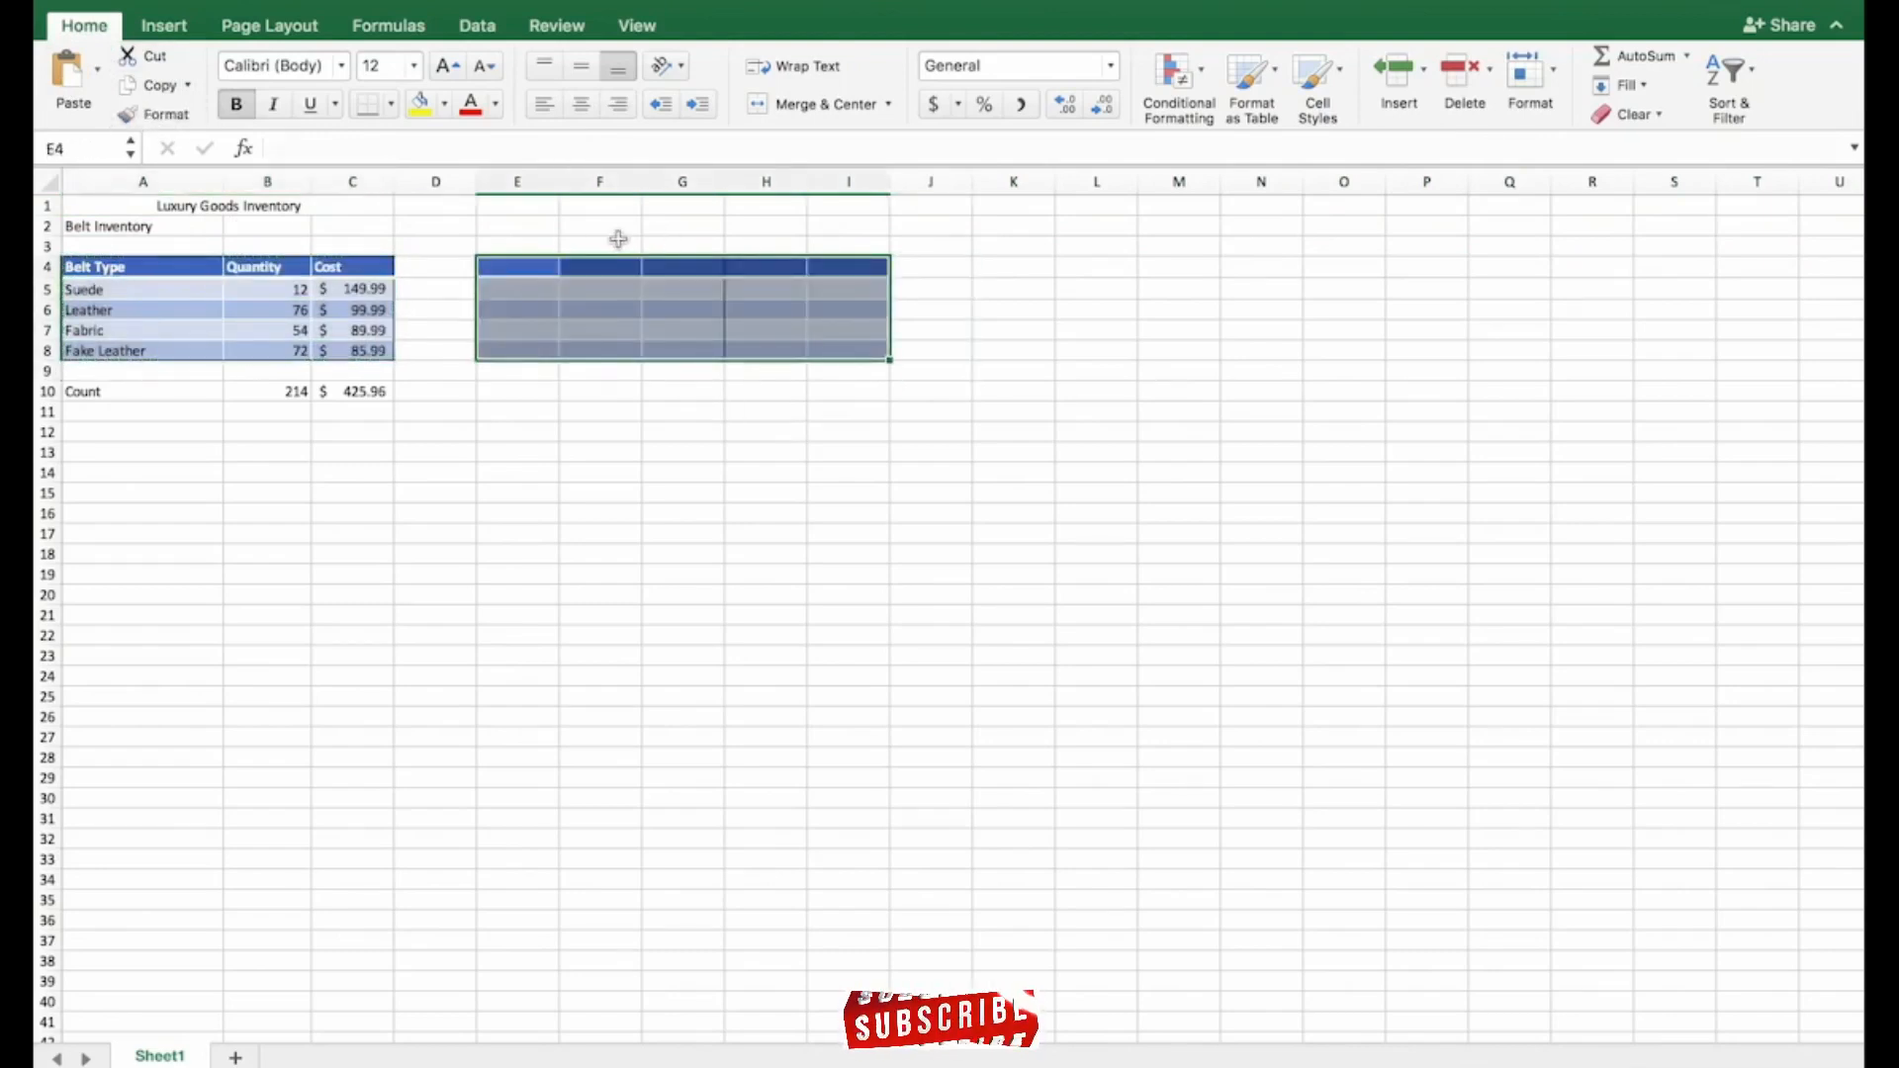
pyautogui.click(601, 411)
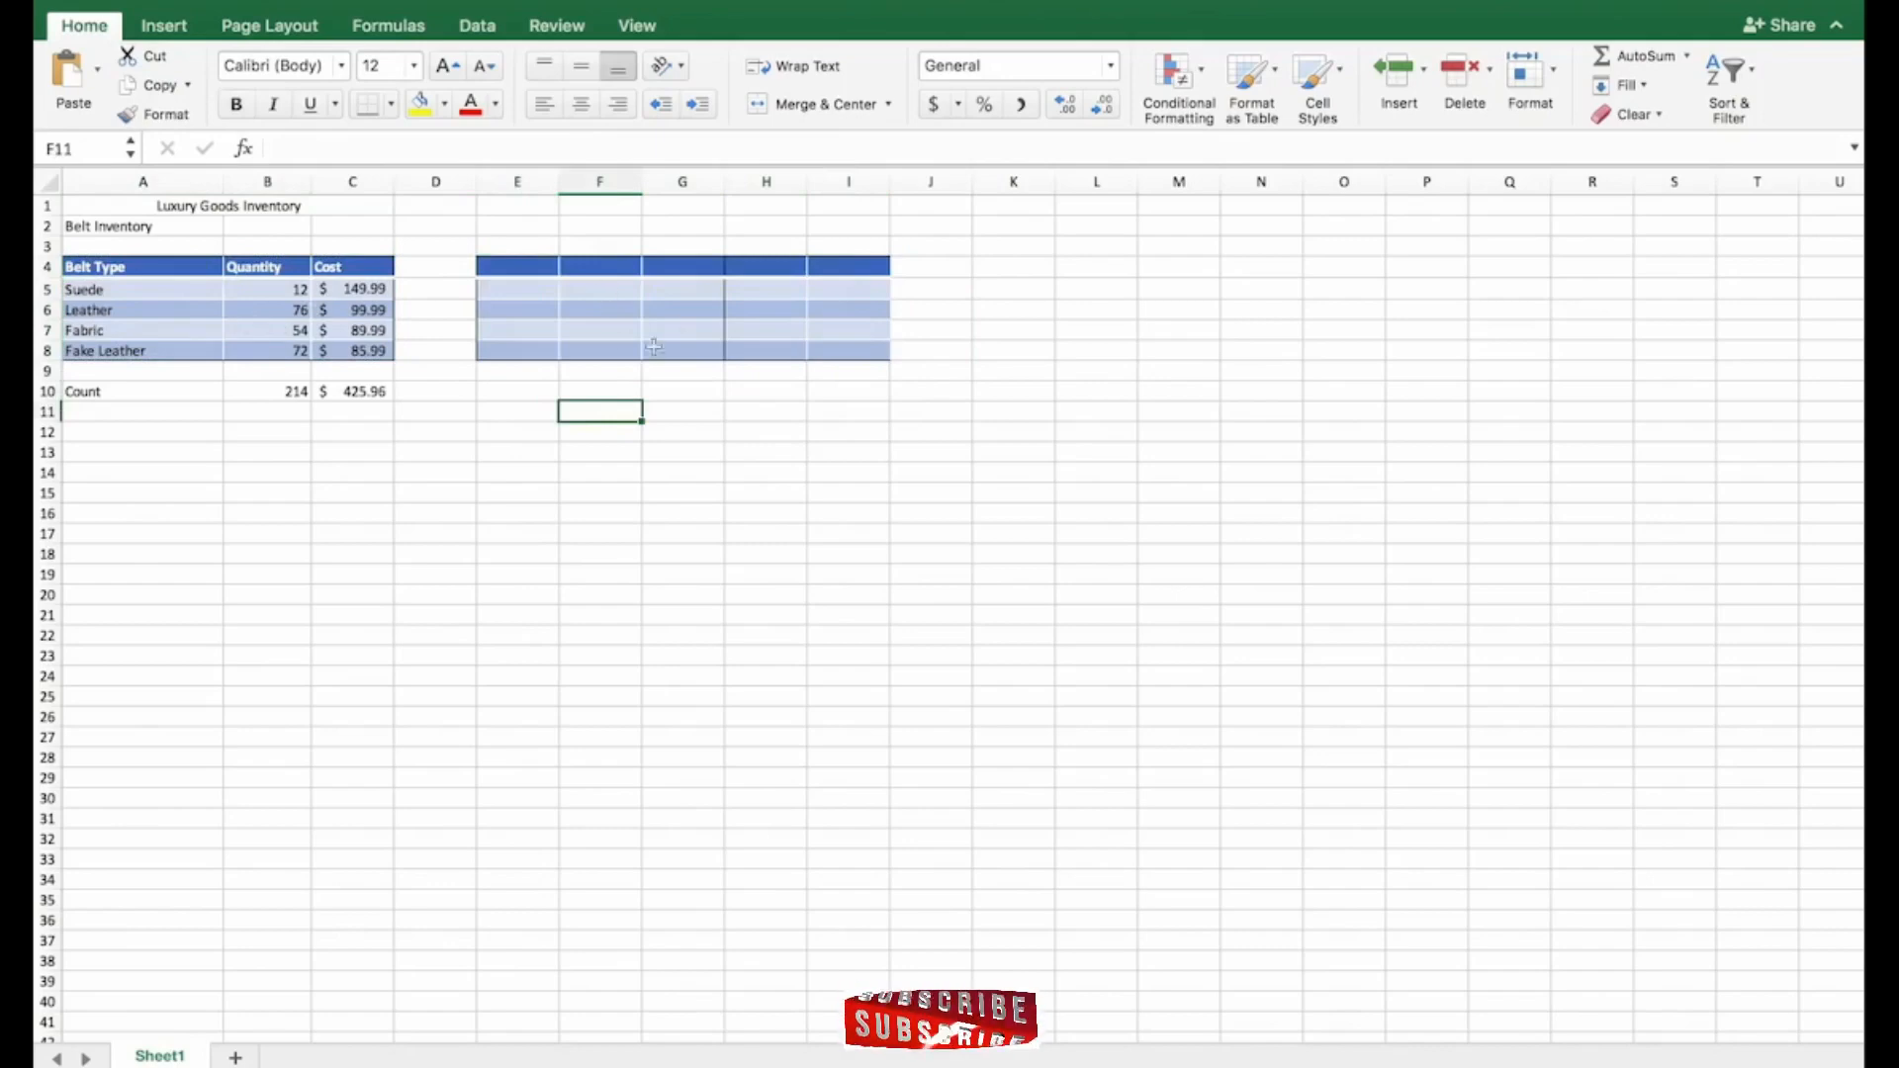
# - Step through the belt type, quantity and cost cells of the table to inspect their individual contents
pyautogui.click(119, 289)
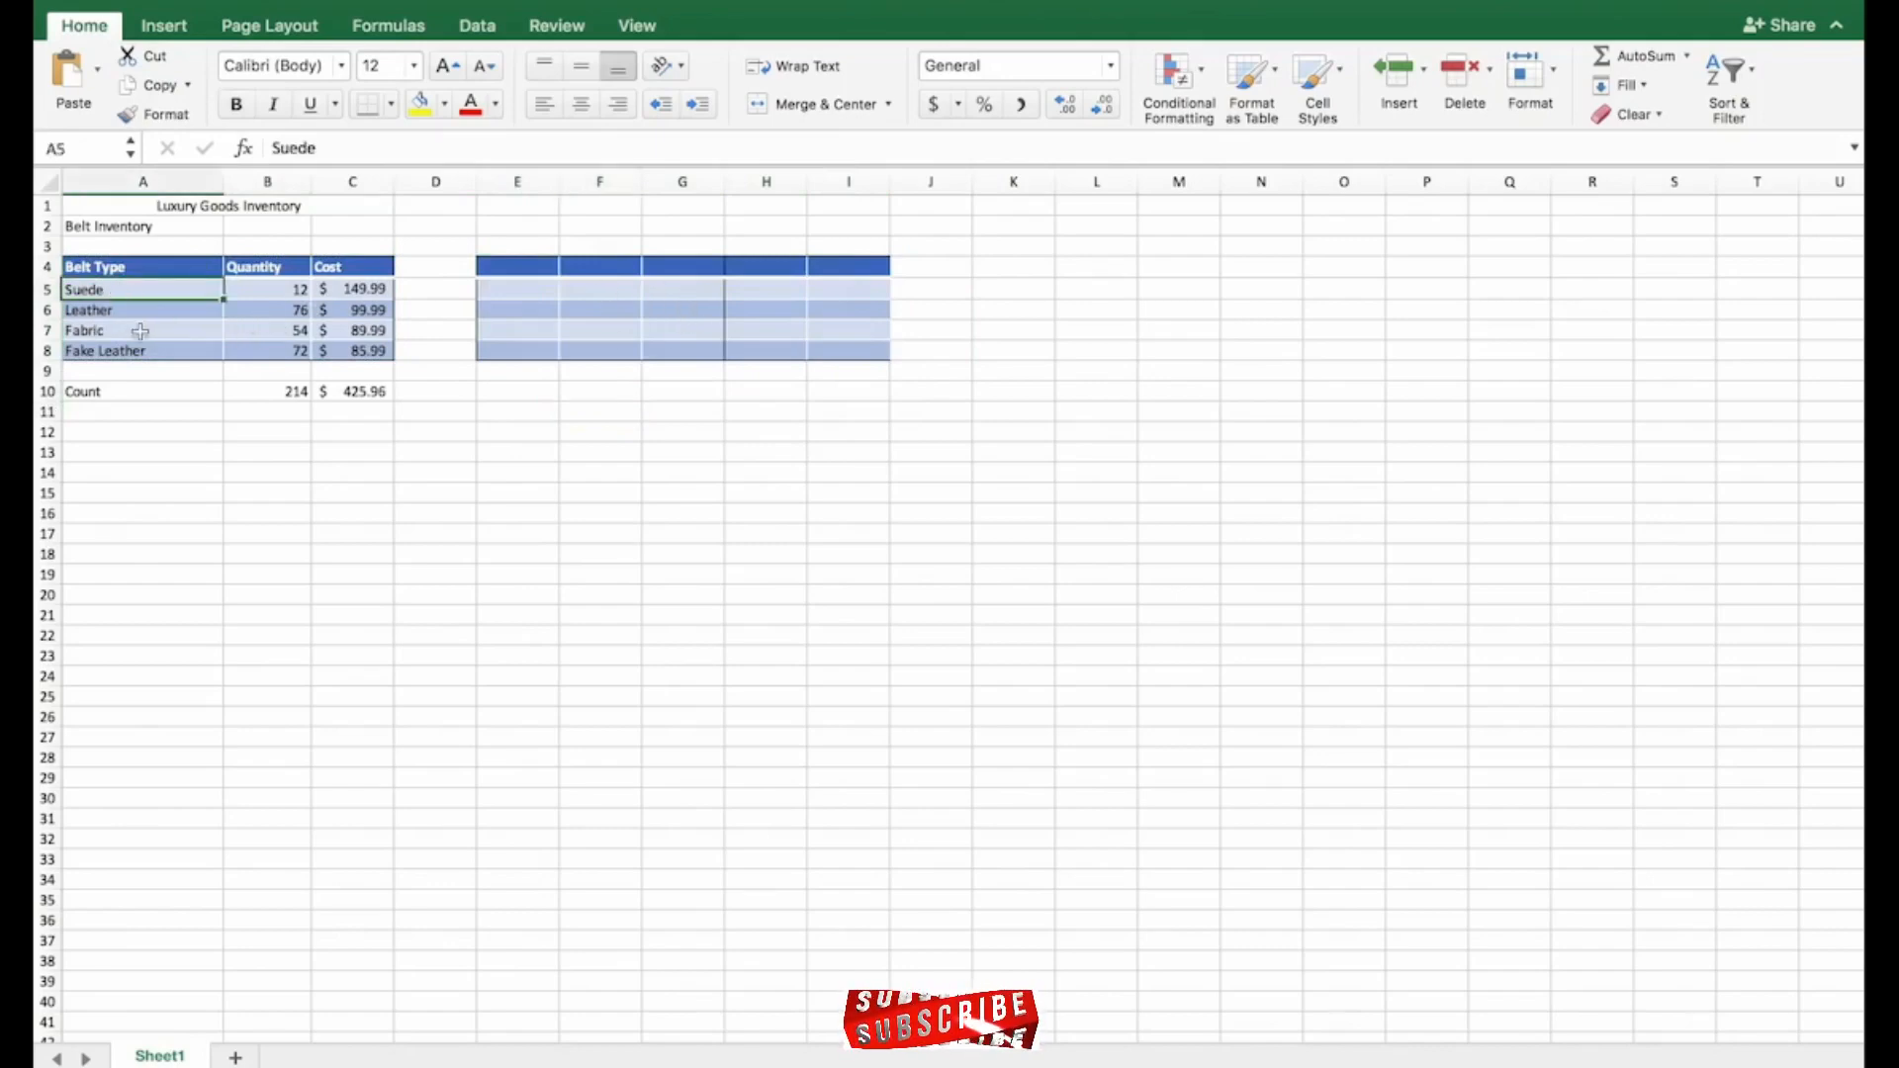
pyautogui.click(140, 331)
pyautogui.press('Down')
pyautogui.press('Right')
pyautogui.press('Right')
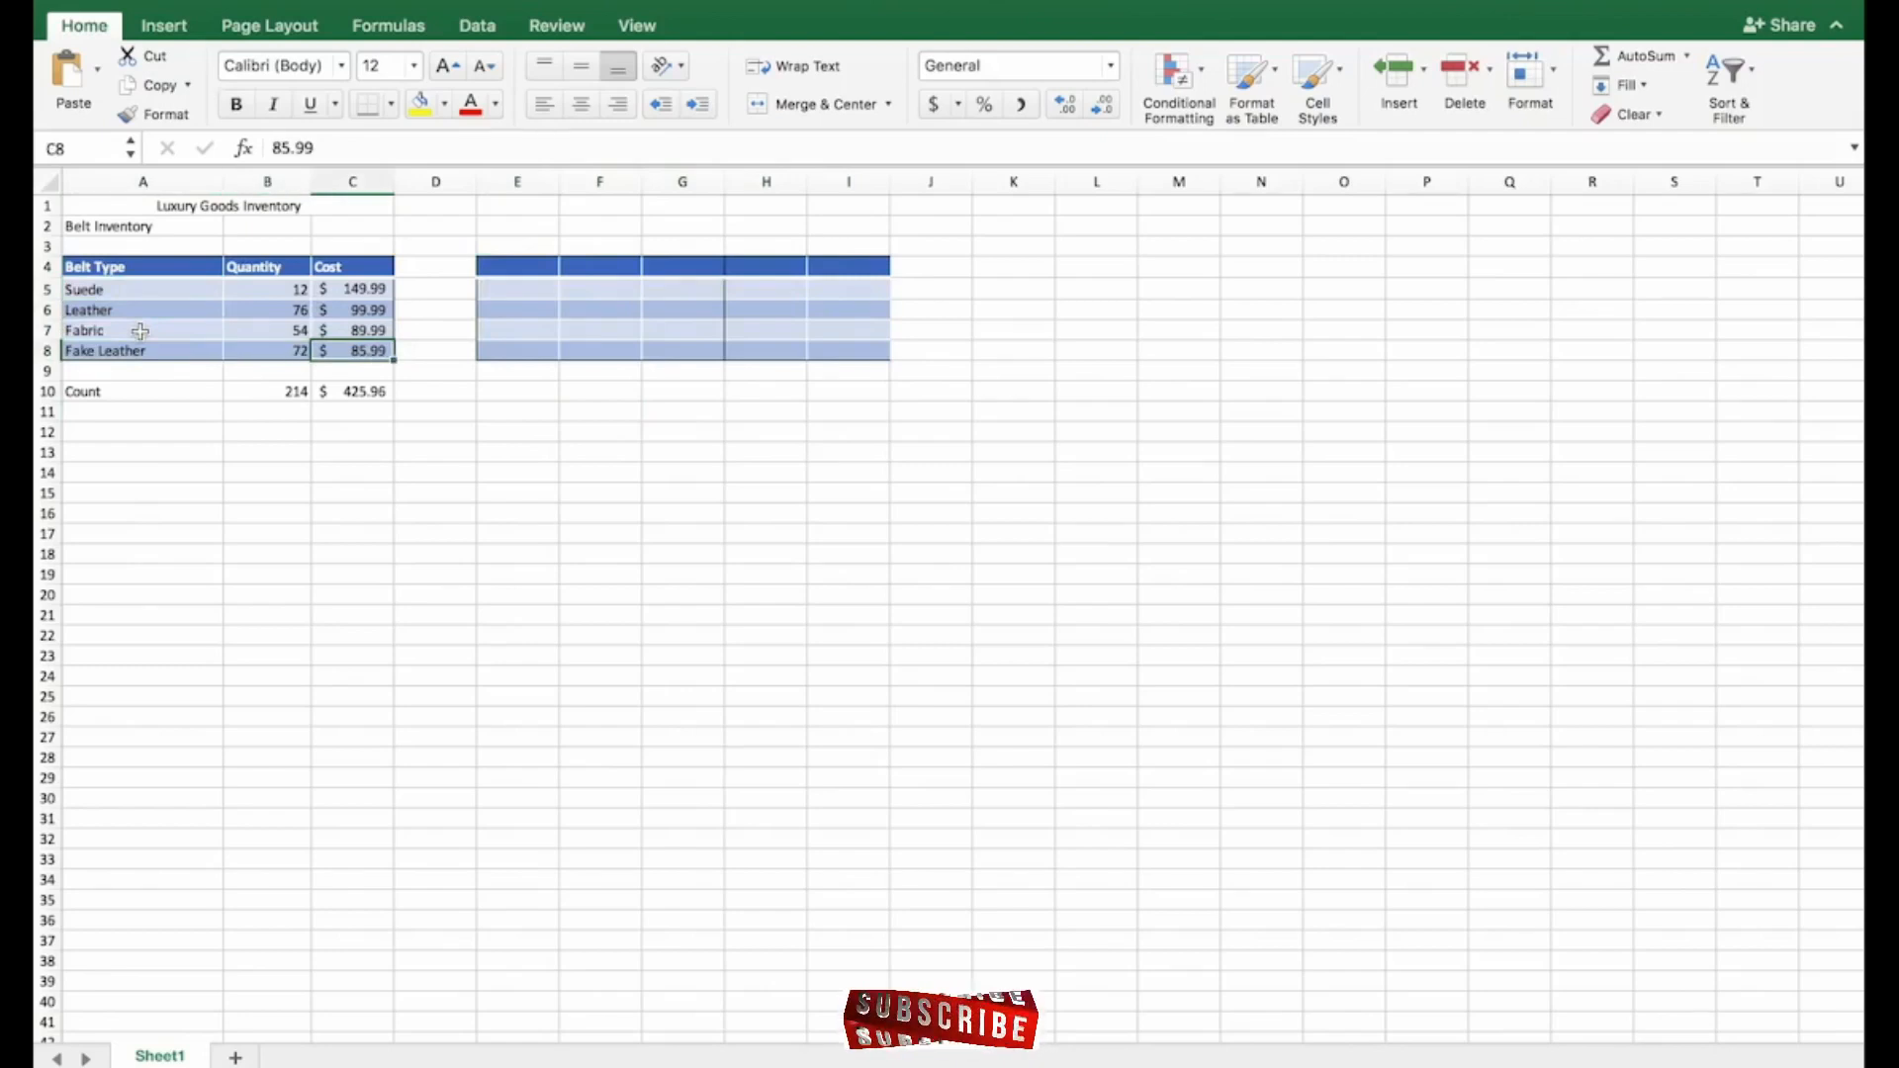
pyautogui.press('Up')
pyautogui.press('Up')
pyautogui.press('Up')
pyautogui.press('Up')
pyautogui.press('Up')
pyautogui.press('Down')
pyautogui.press('Left')
pyautogui.press('Down')
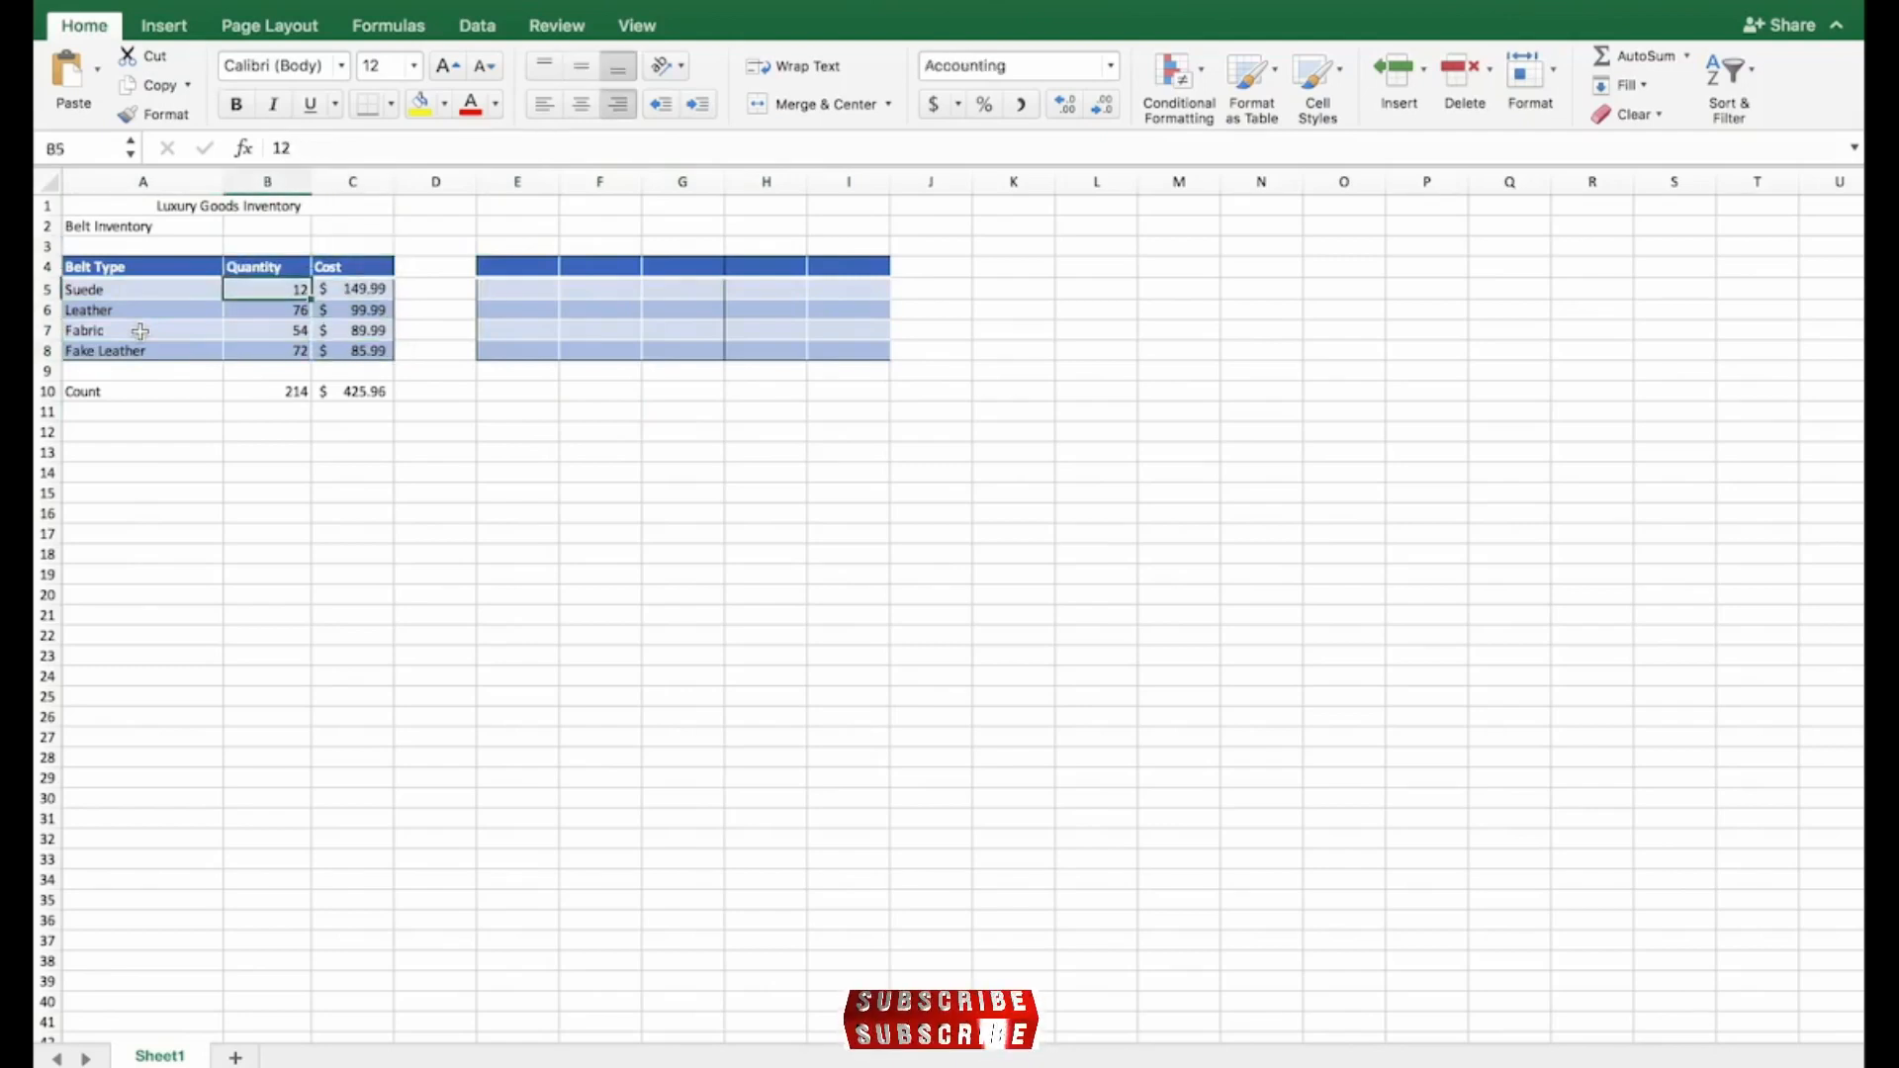
pyautogui.press('Right')
pyautogui.press('Left')
pyautogui.press('Down')
pyautogui.press('Down')
pyautogui.press('Right')
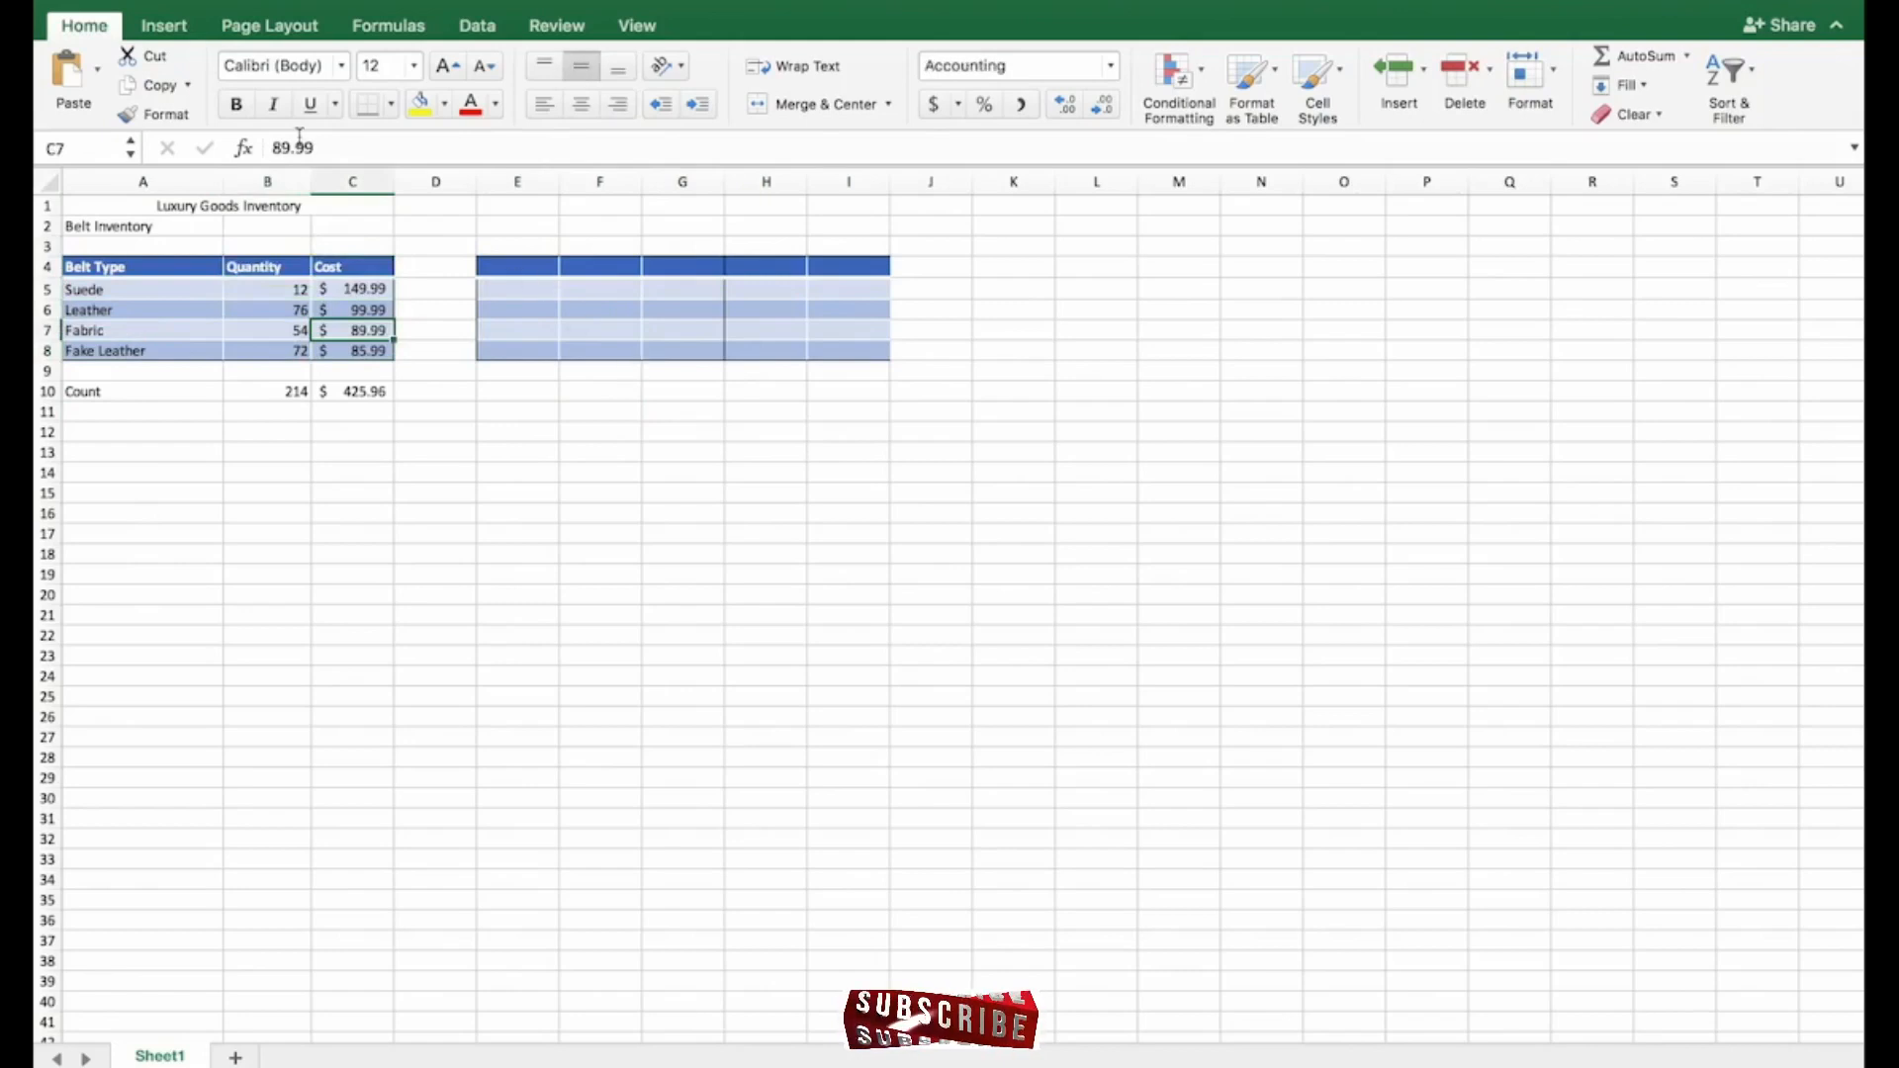
# - Set the font of the Belt Type header in cell A4 to Times New Roman
pyautogui.click(166, 265)
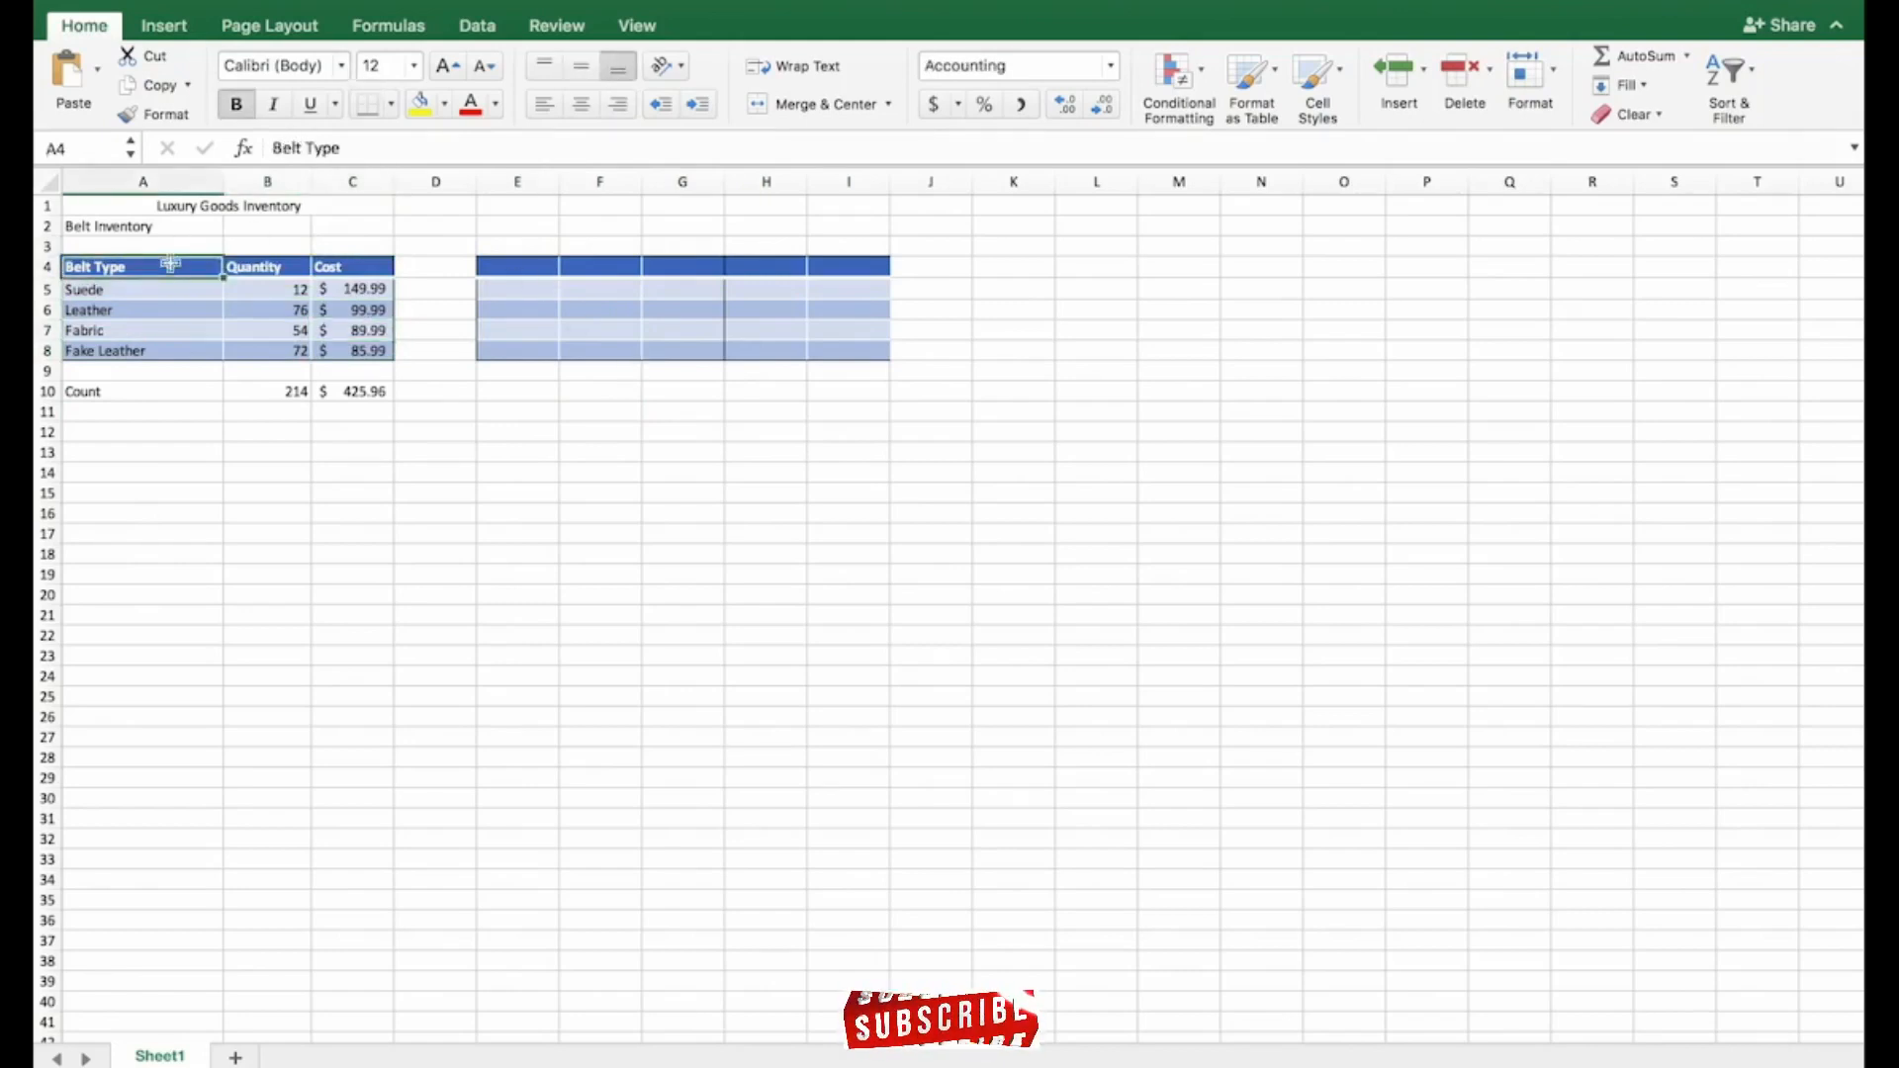
pyautogui.click(342, 66)
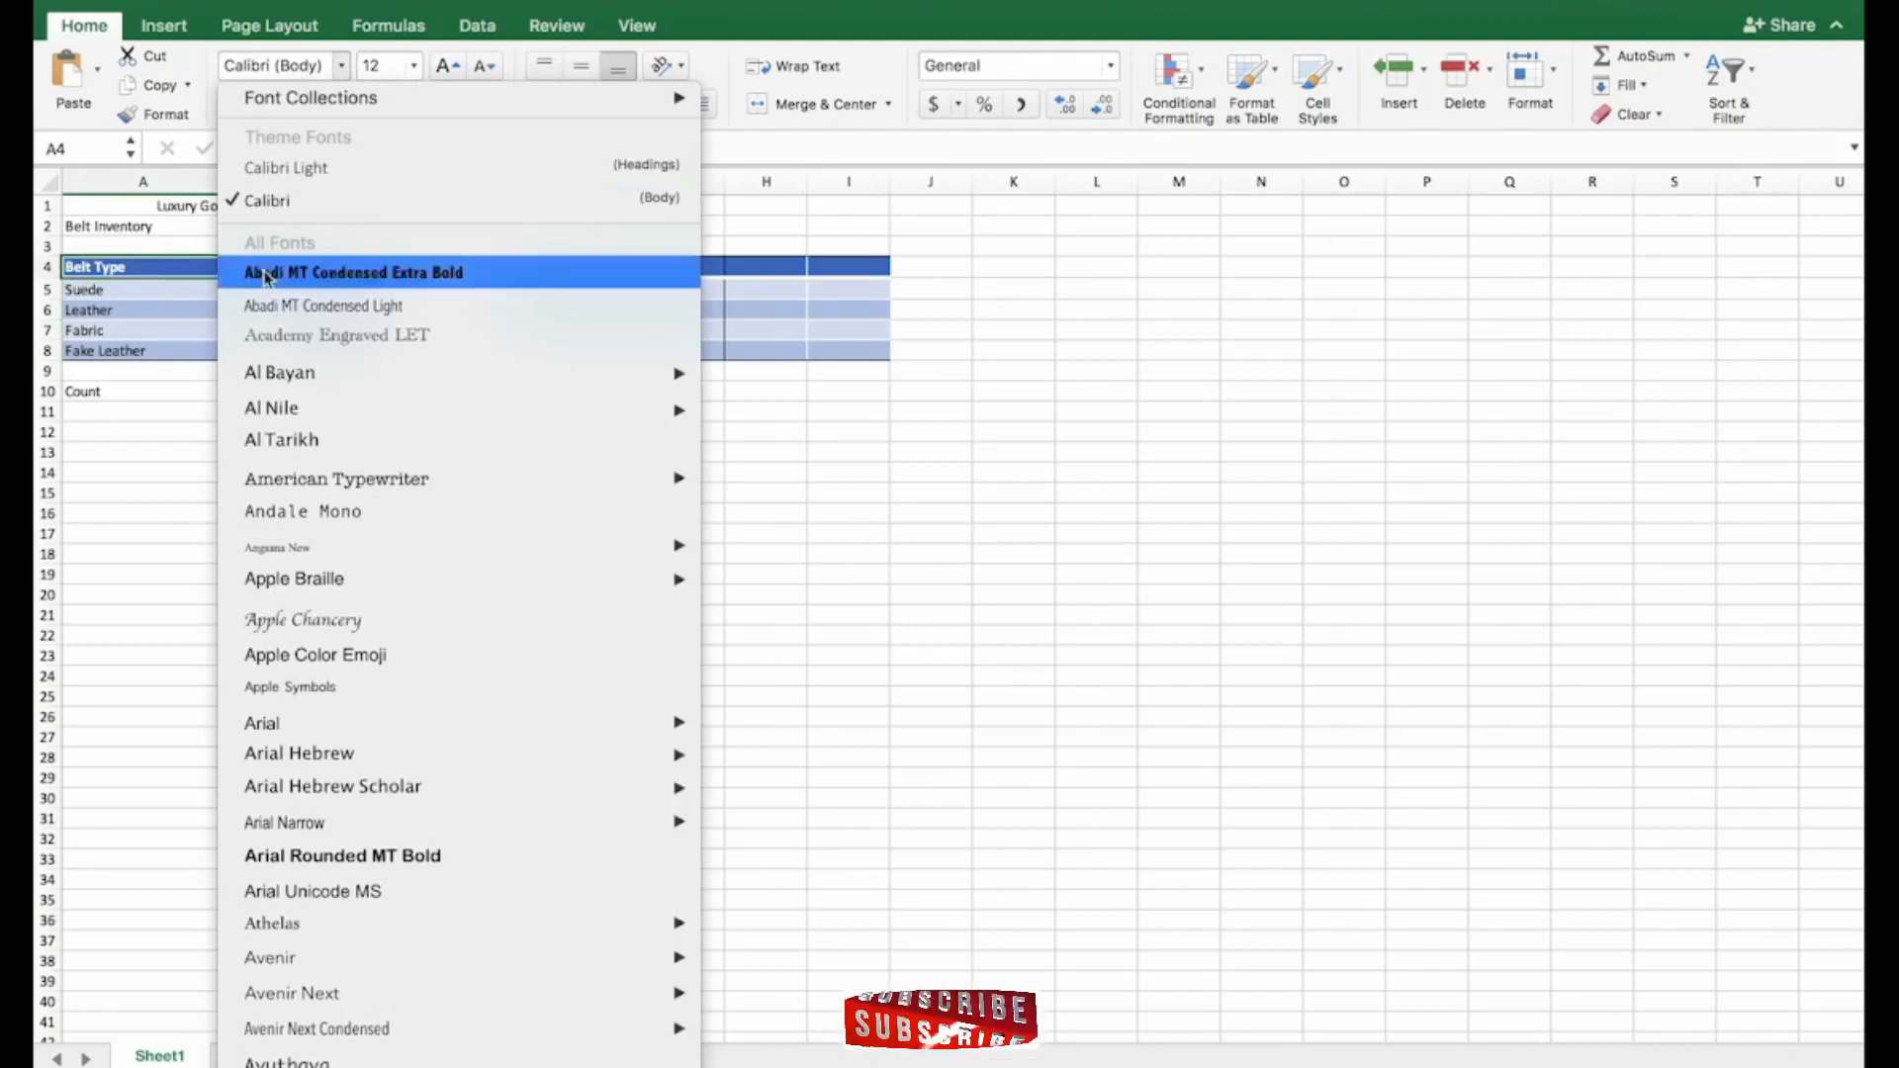
pyautogui.click(277, 62)
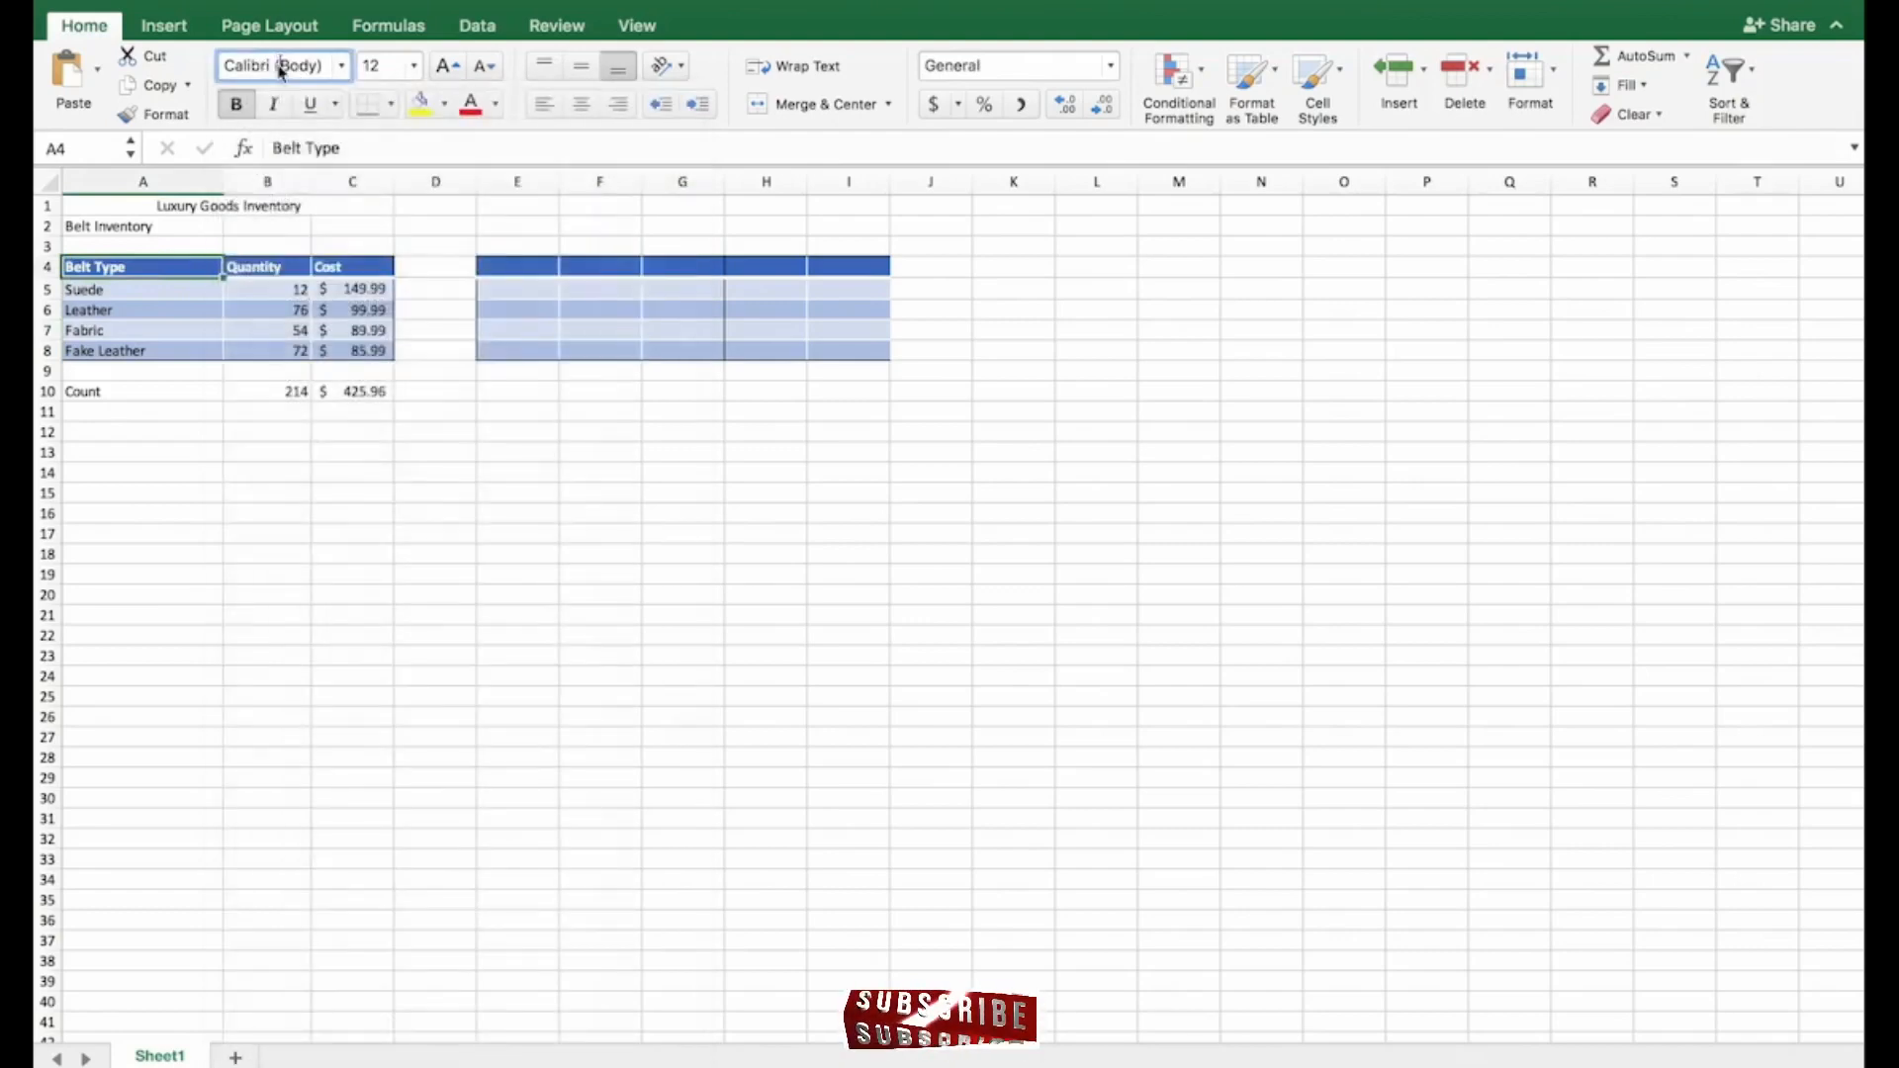
pyautogui.click(281, 70)
pyautogui.write('Times')
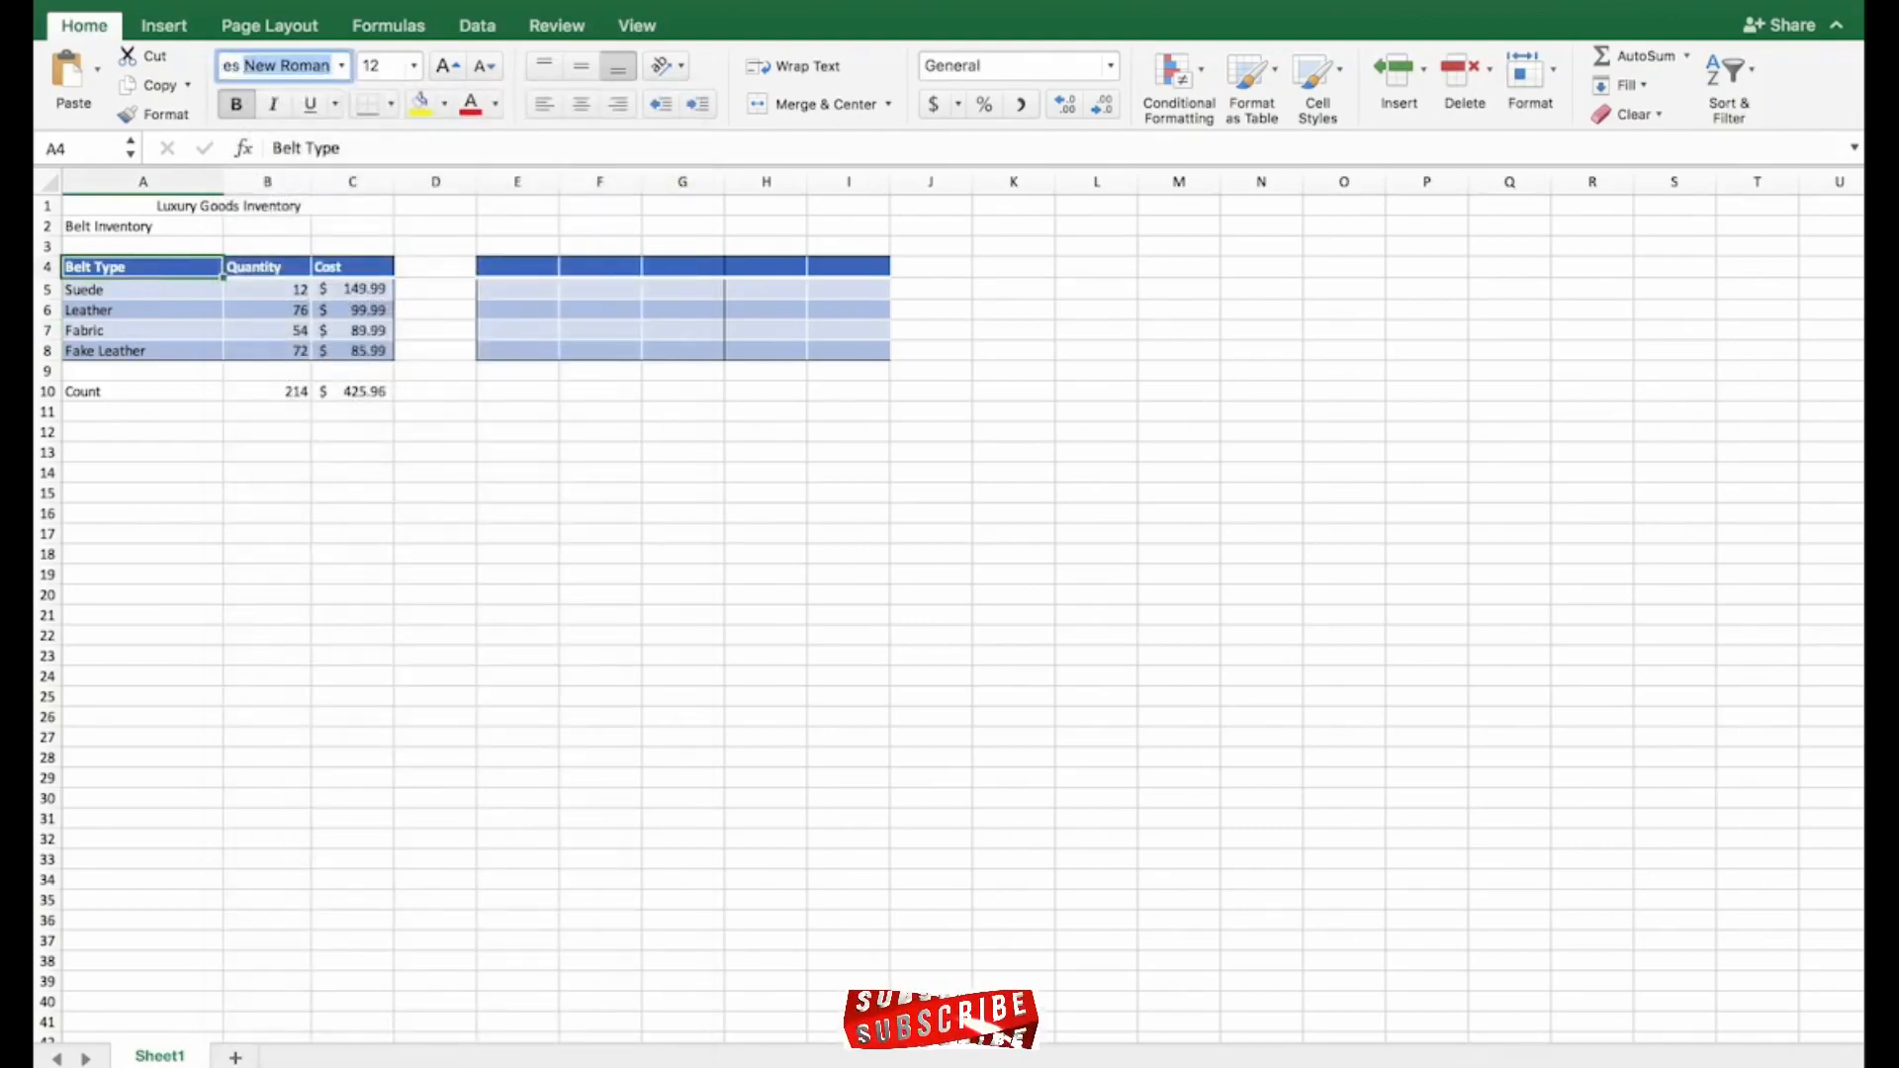
pyautogui.press('Return')
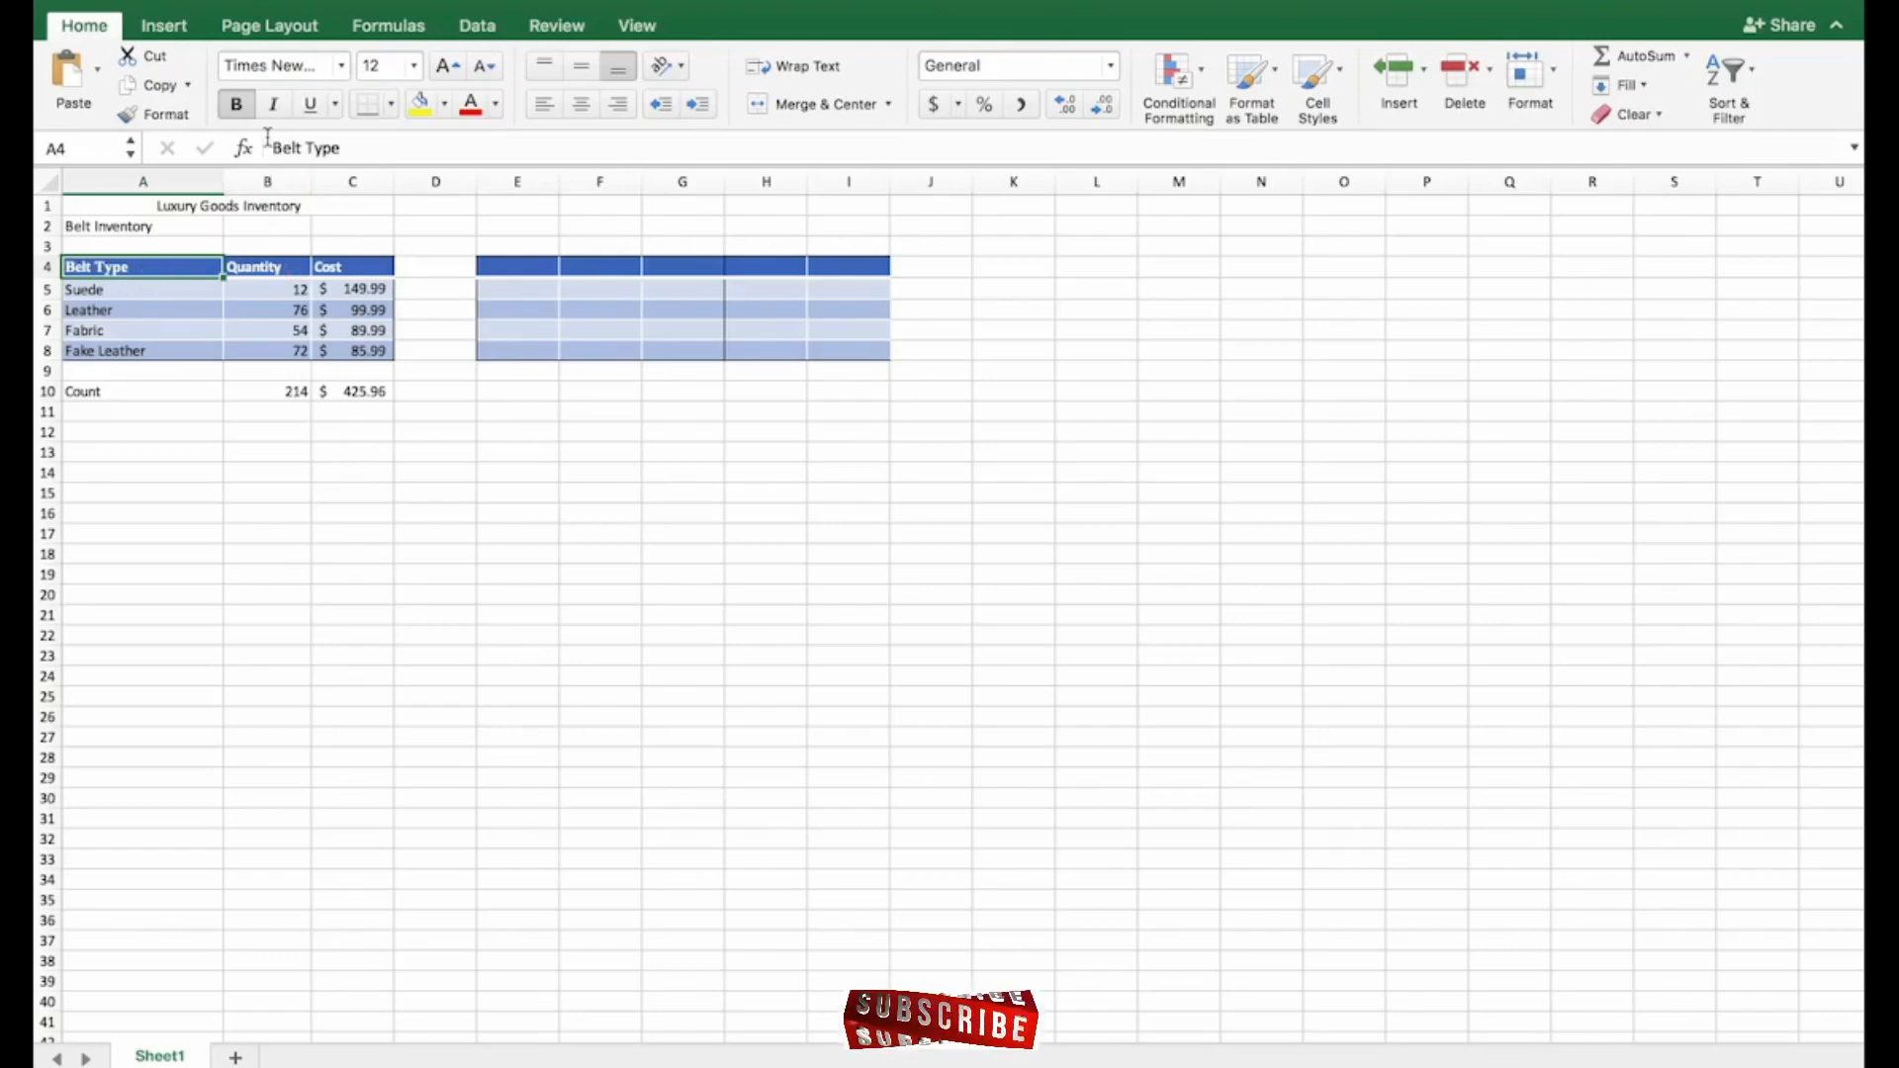
# - Try toggling bold, italic and underline on the Belt Type header in cell A4
pyautogui.click(249, 100)
pyautogui.click(250, 100)
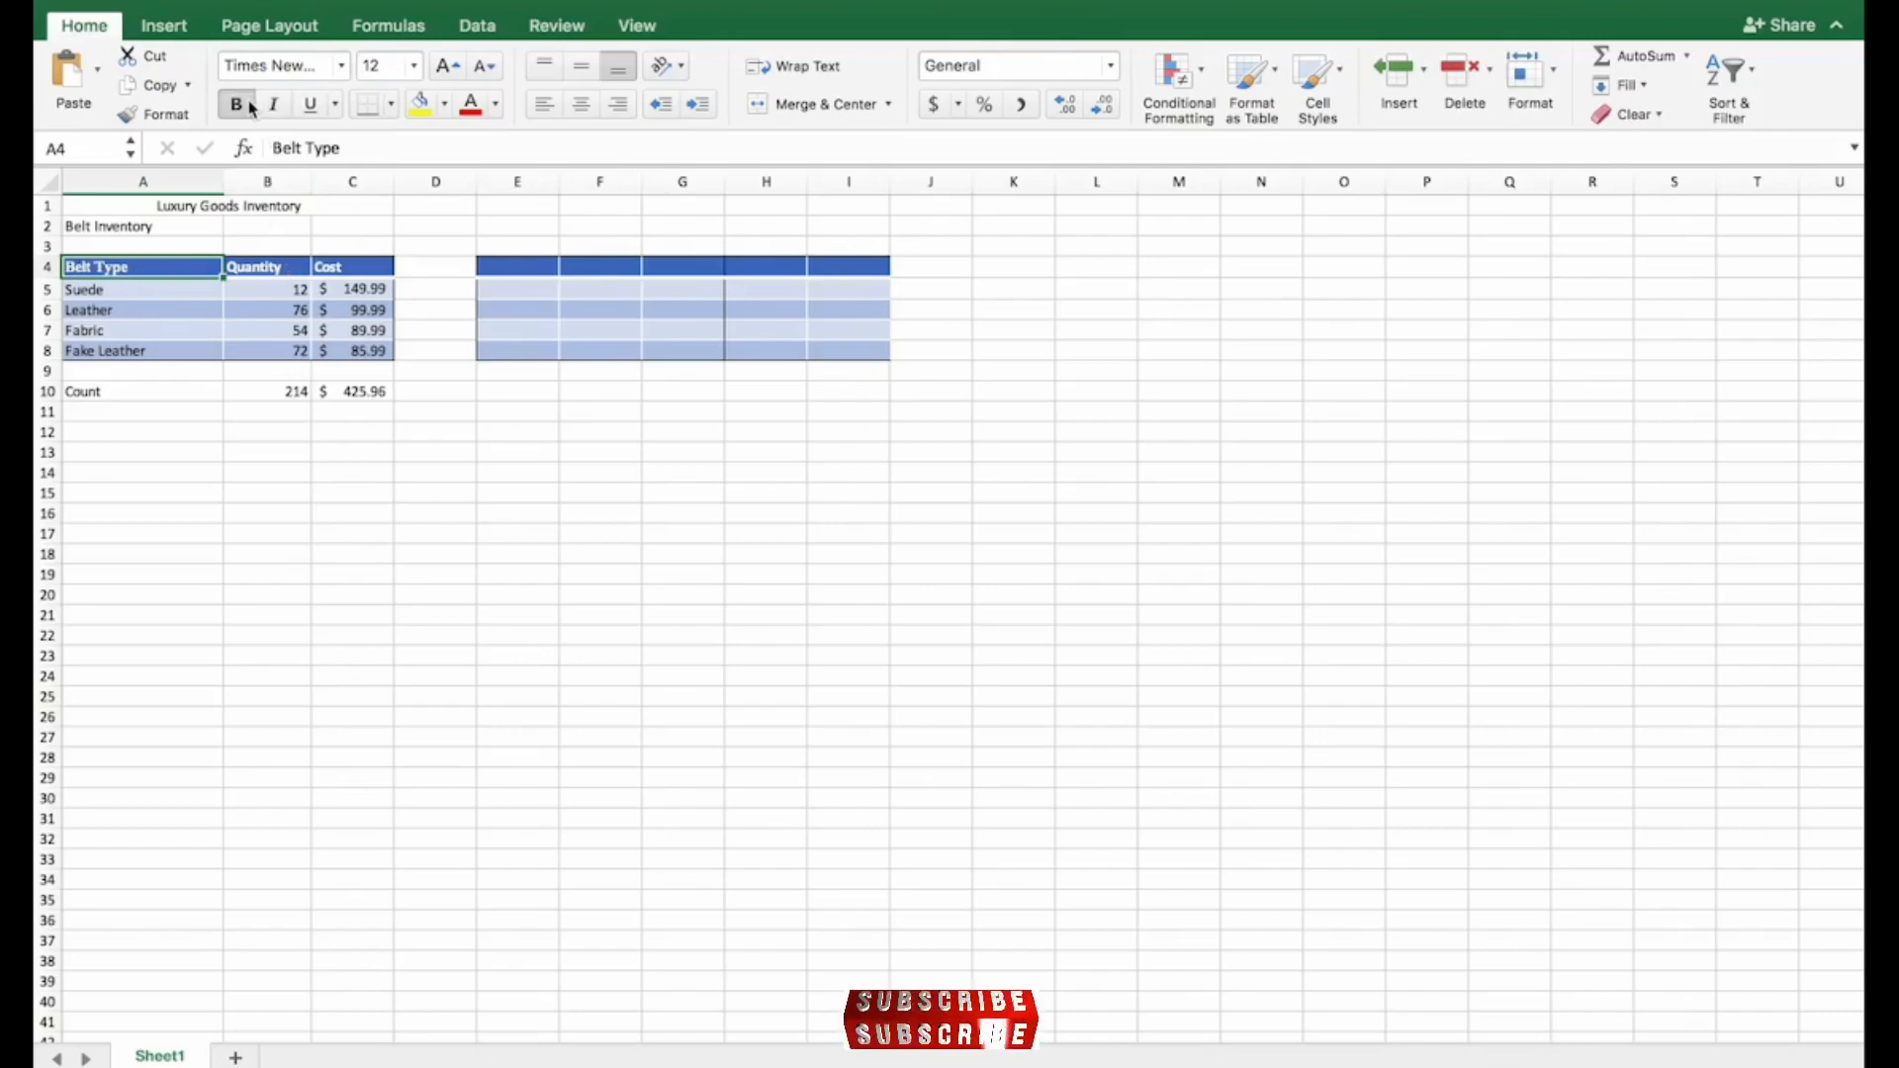
pyautogui.click(286, 114)
pyautogui.click(282, 114)
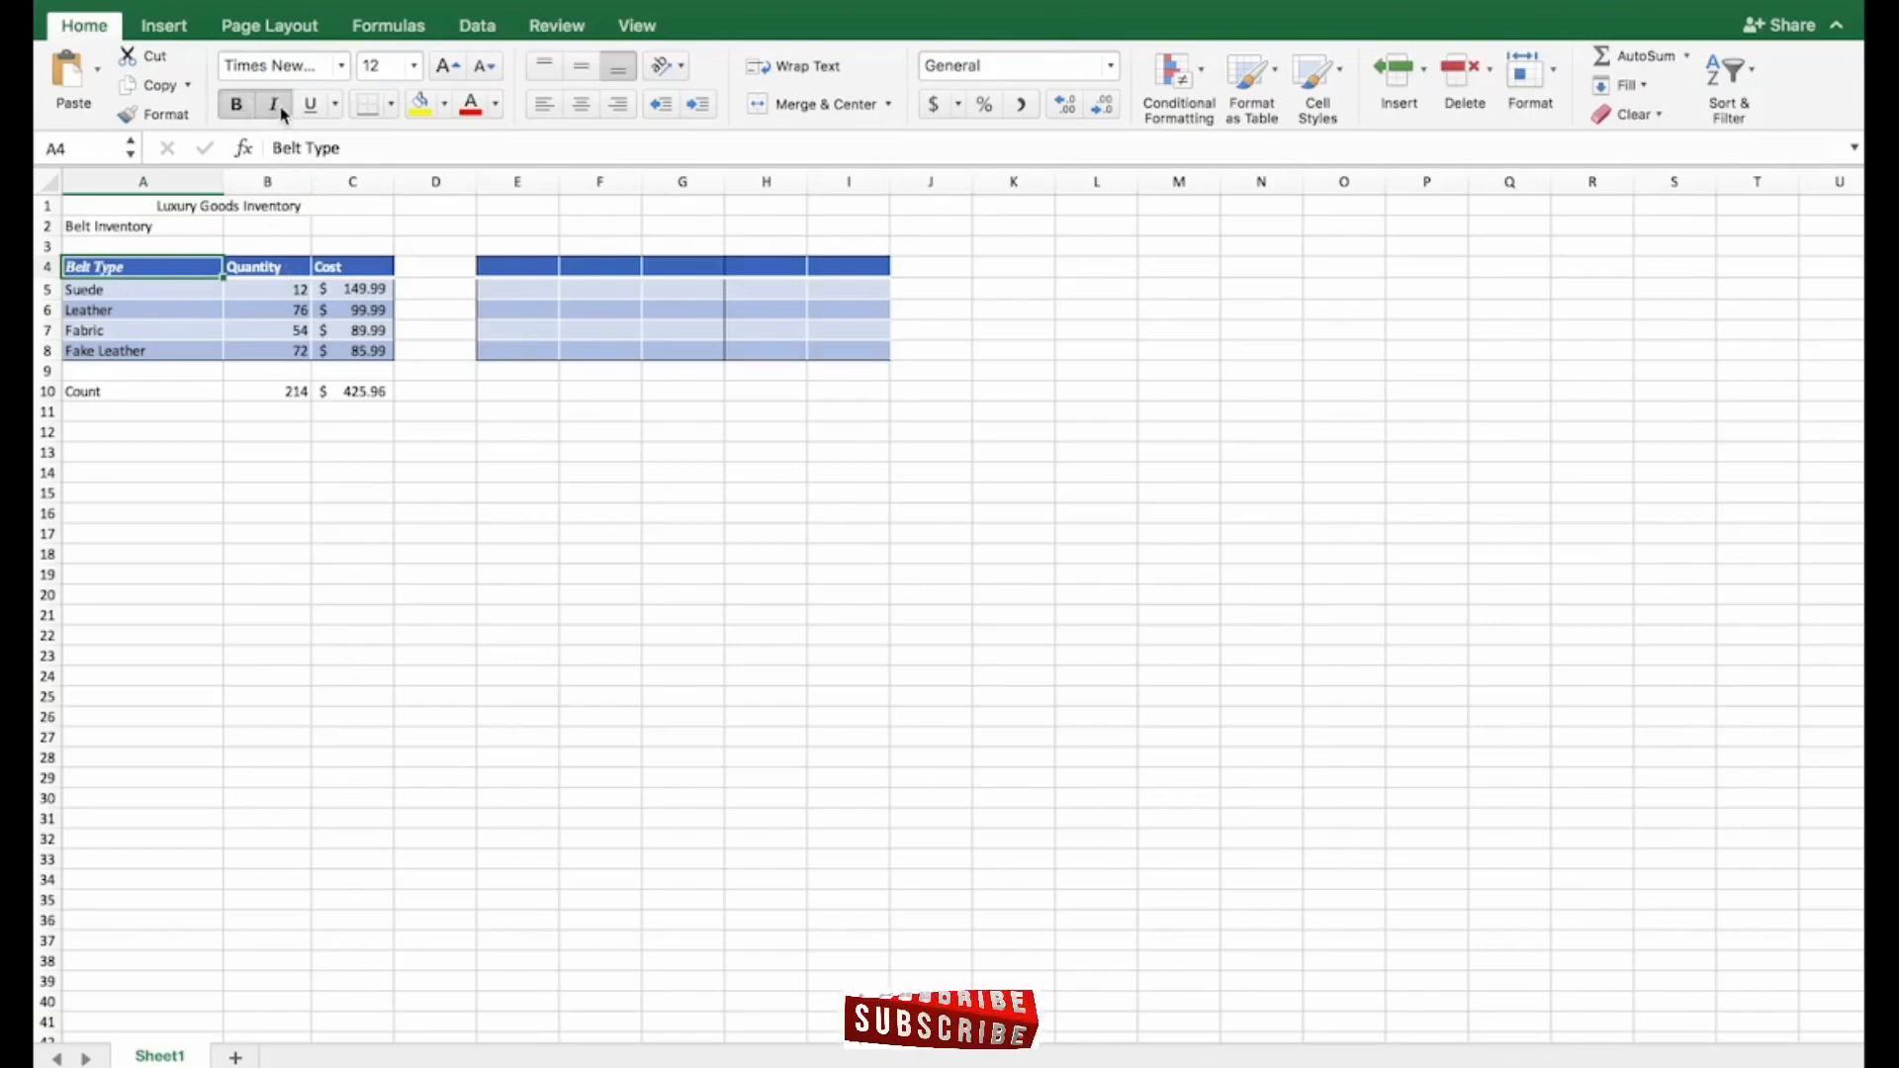
pyautogui.click(277, 109)
pyautogui.click(309, 104)
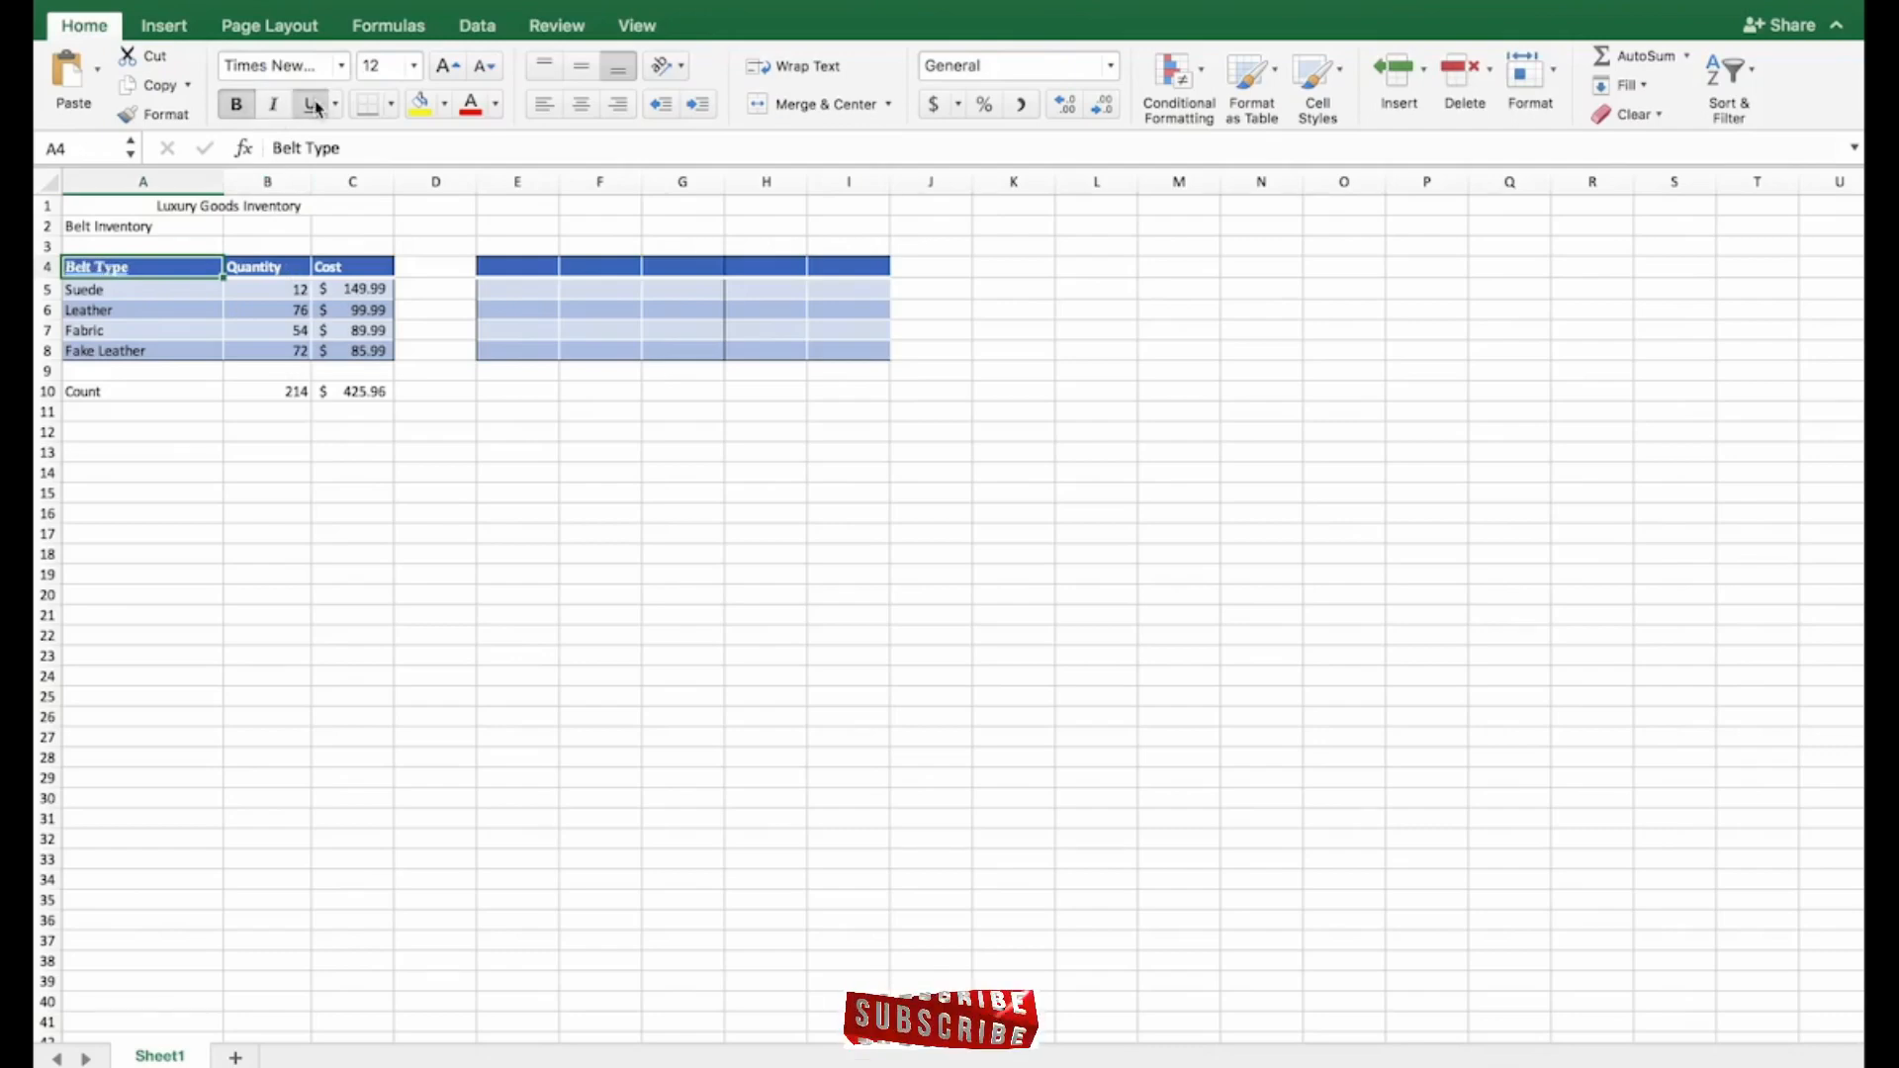
# - Apply a Thick Box Border around the belt table A4:C8
pyautogui.click(392, 105)
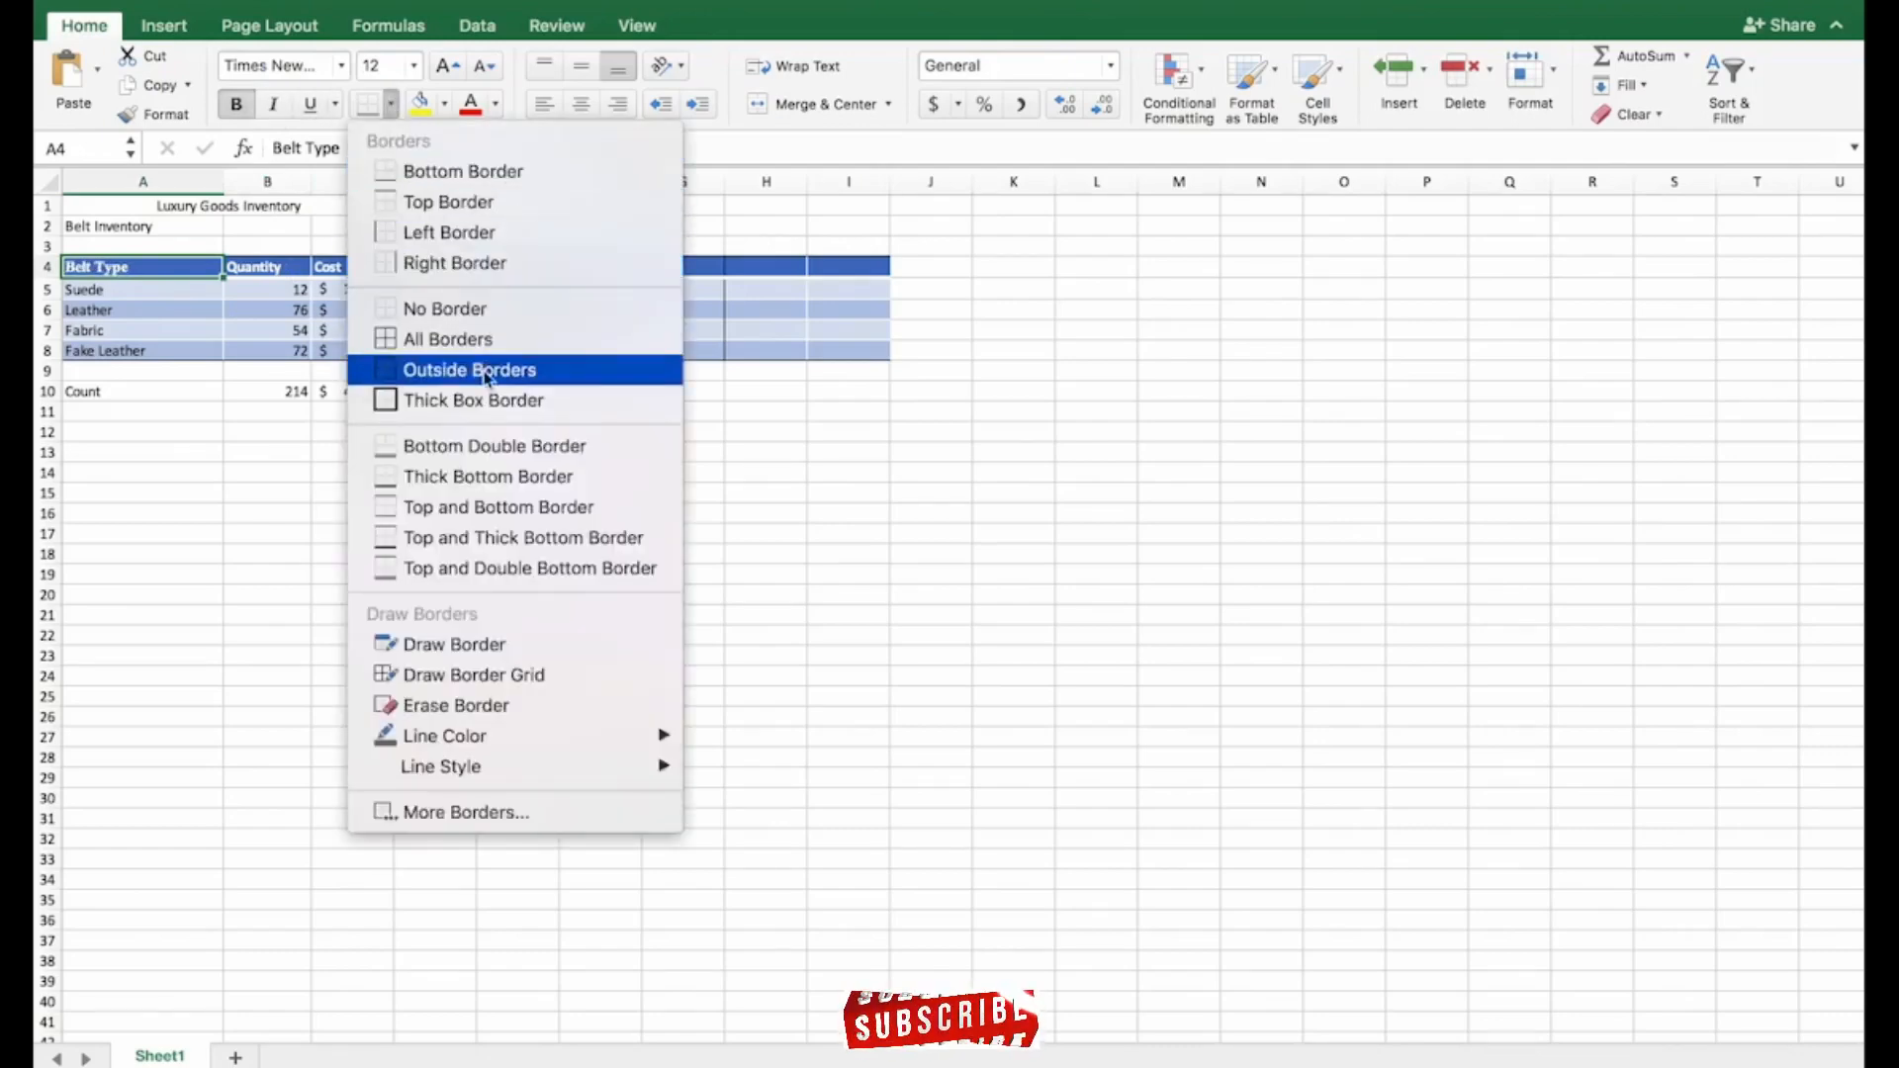
pyautogui.click(474, 399)
pyautogui.click(435, 351)
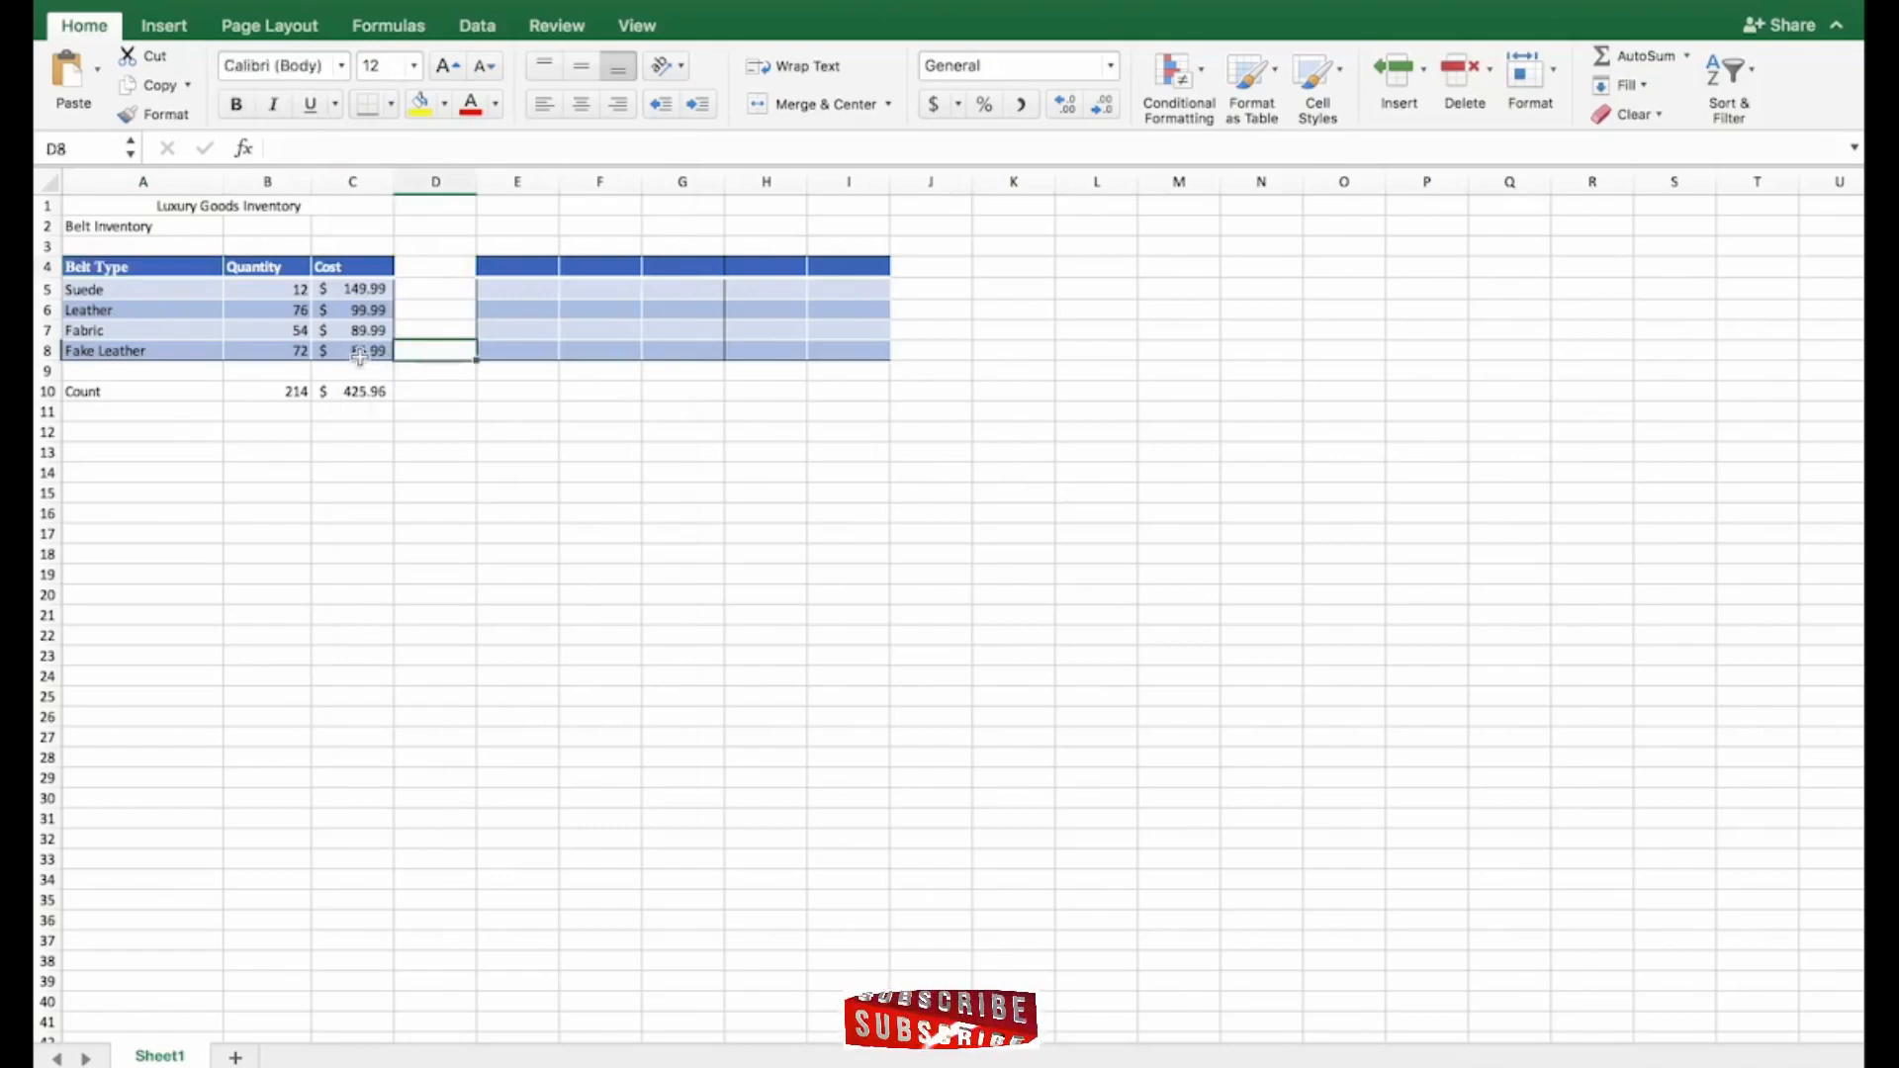
pyautogui.moveTo(358, 354); pyautogui.dragTo(114, 264)
pyautogui.click(391, 104)
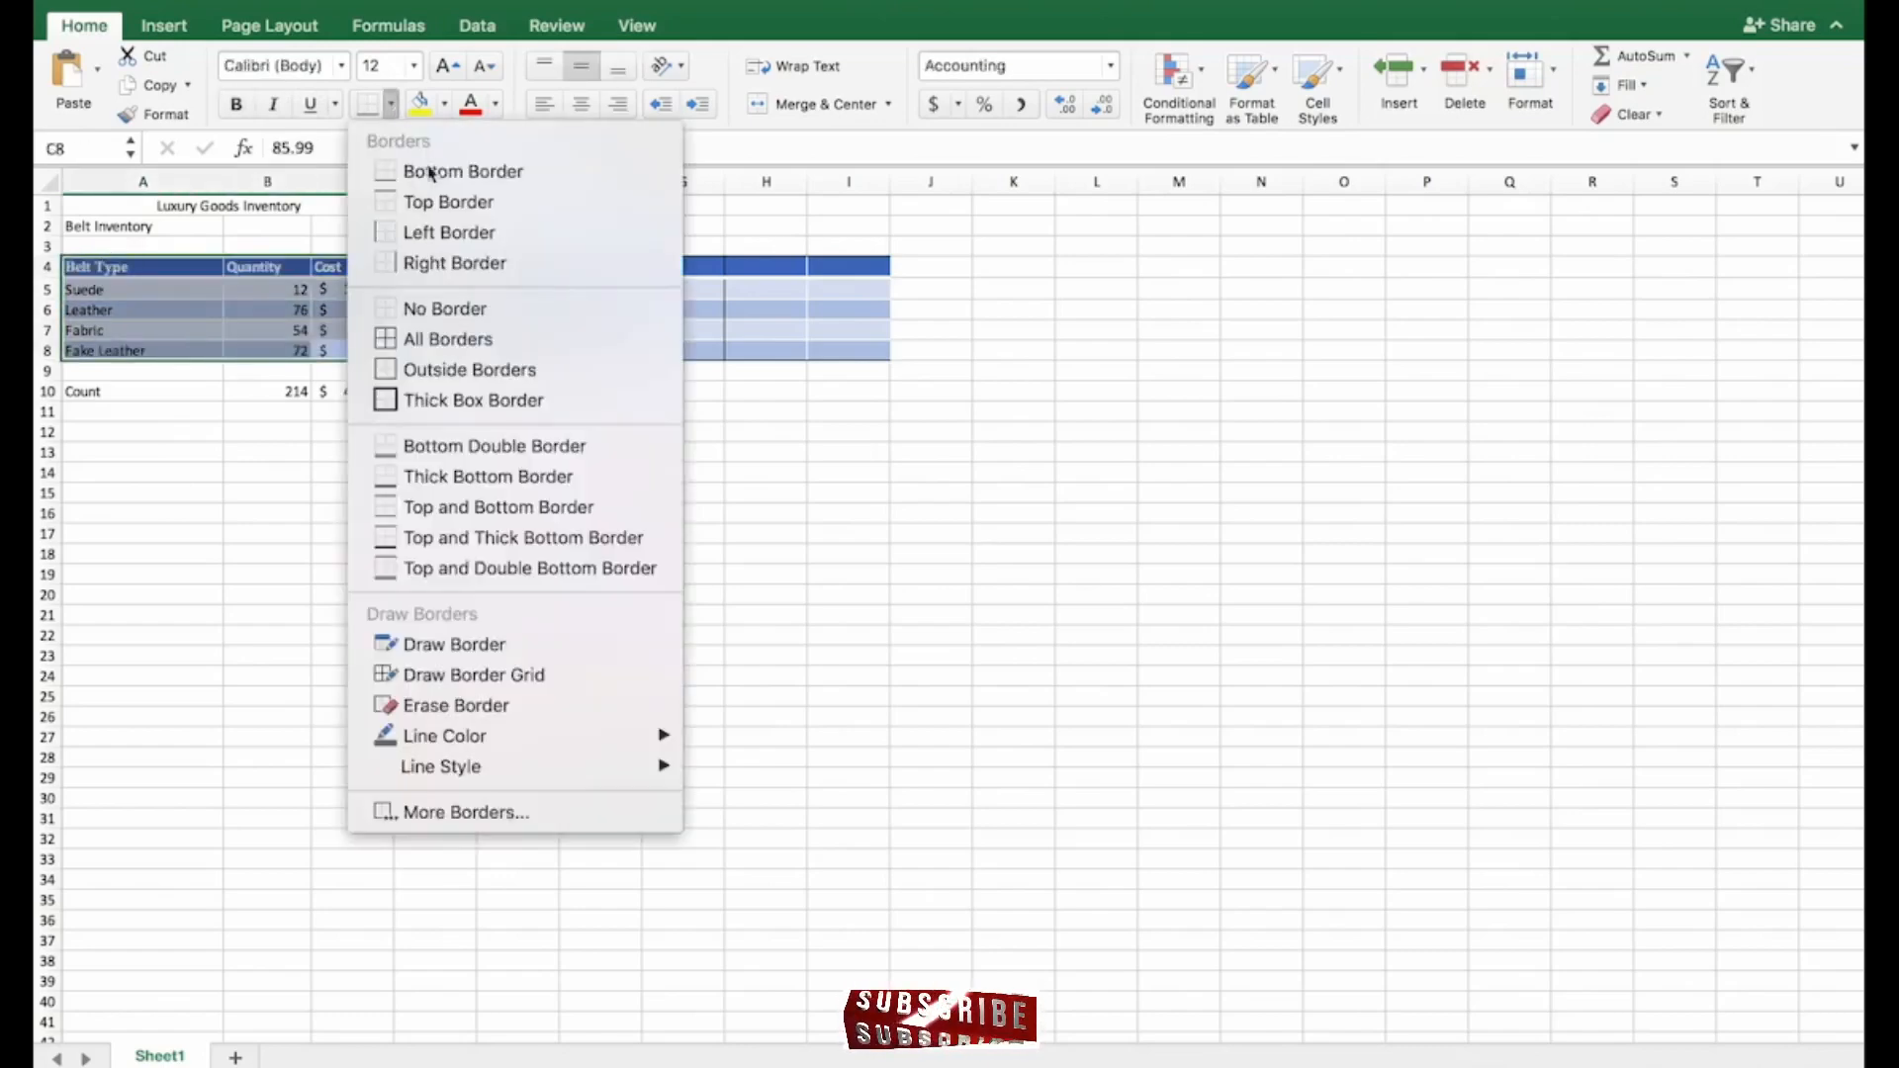
pyautogui.click(475, 399)
pyautogui.click(467, 453)
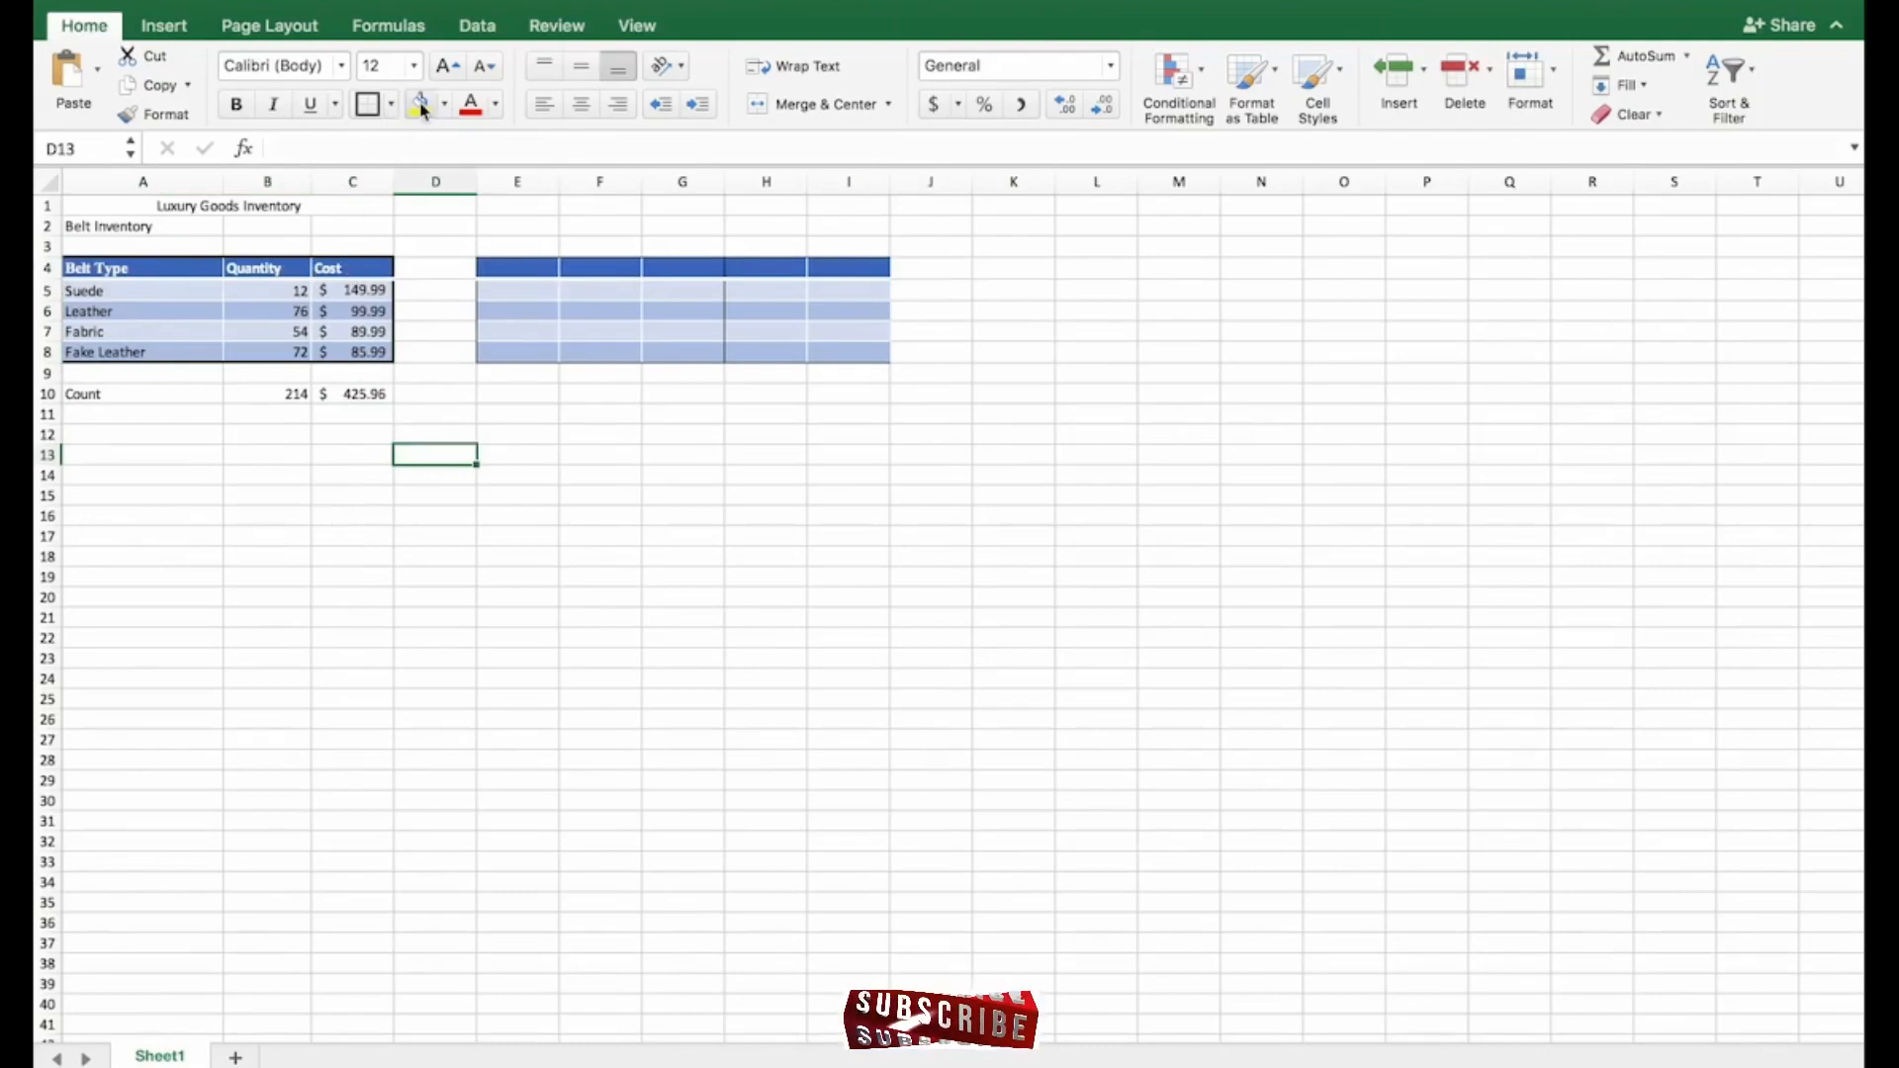
# - Try a white fill on the table header cells A4:C4 and replace it with black
pyautogui.moveTo(94, 268); pyautogui.dragTo(351, 268)
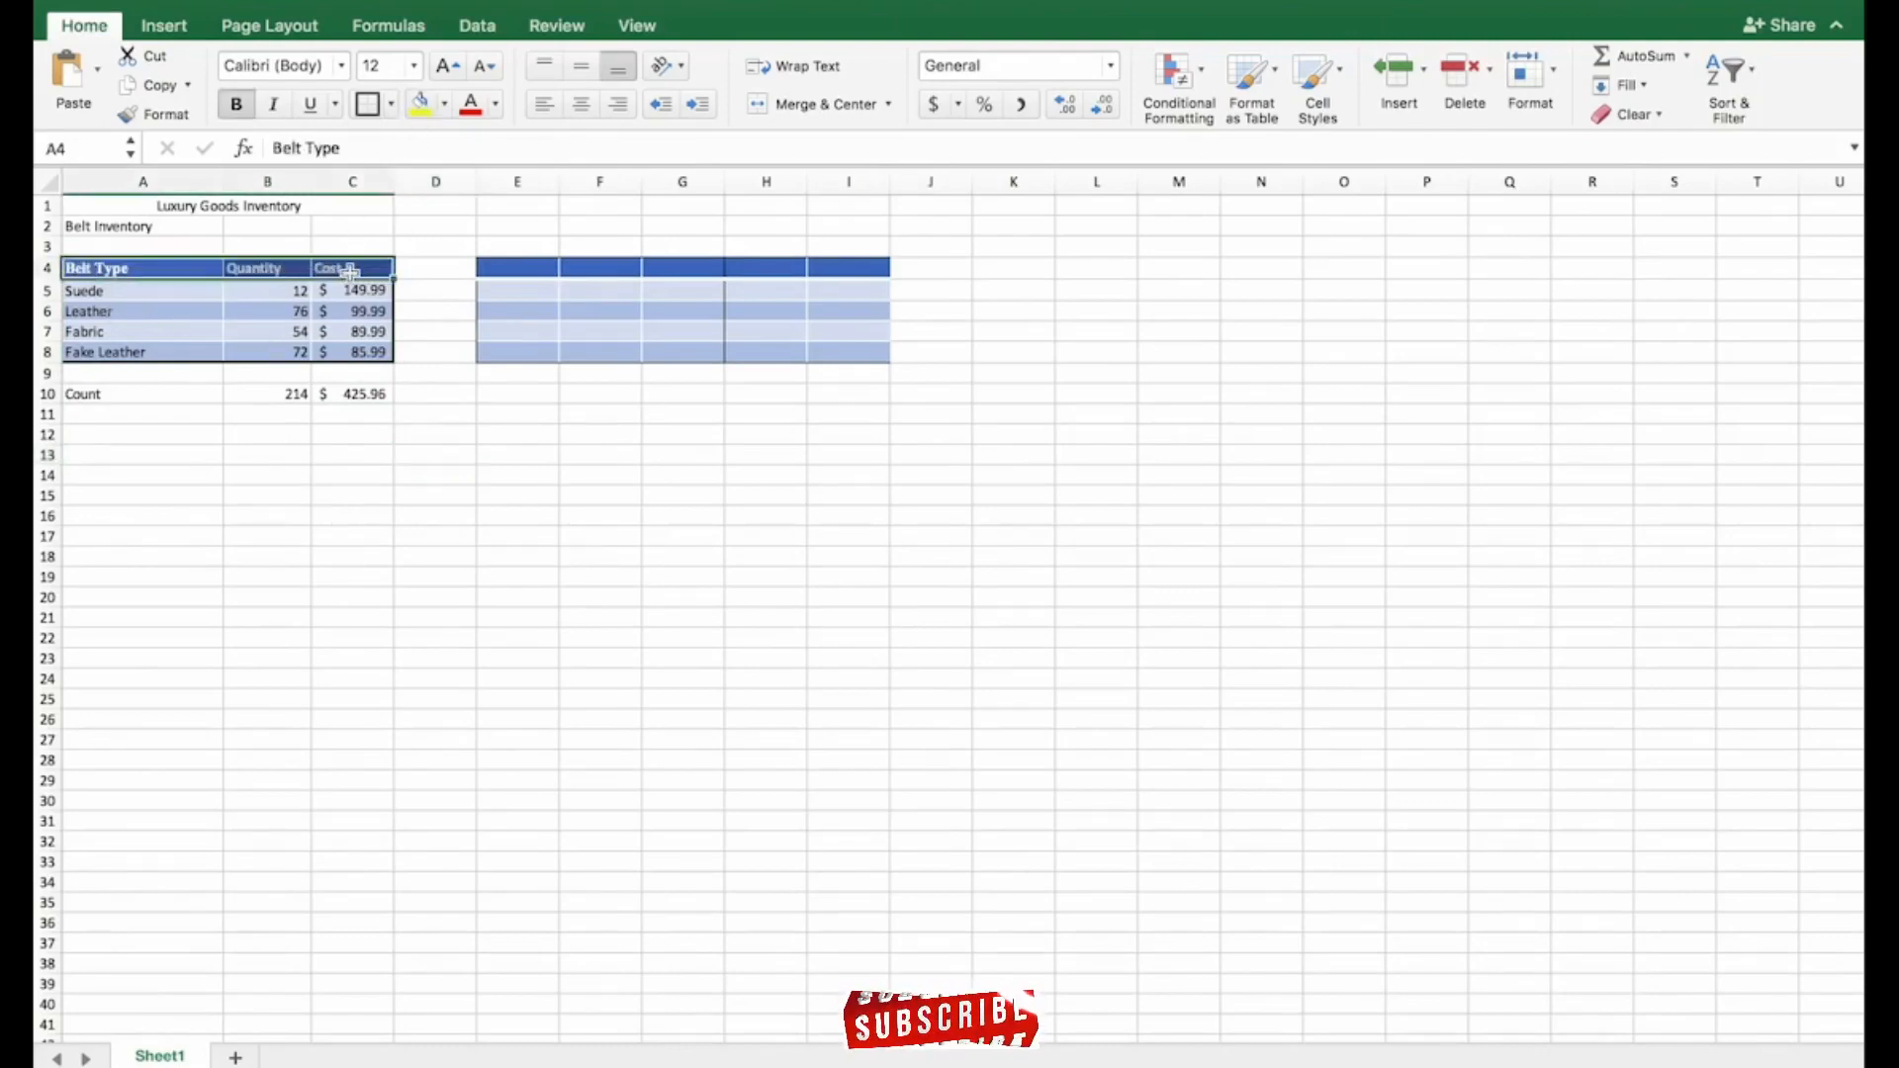
pyautogui.click(445, 106)
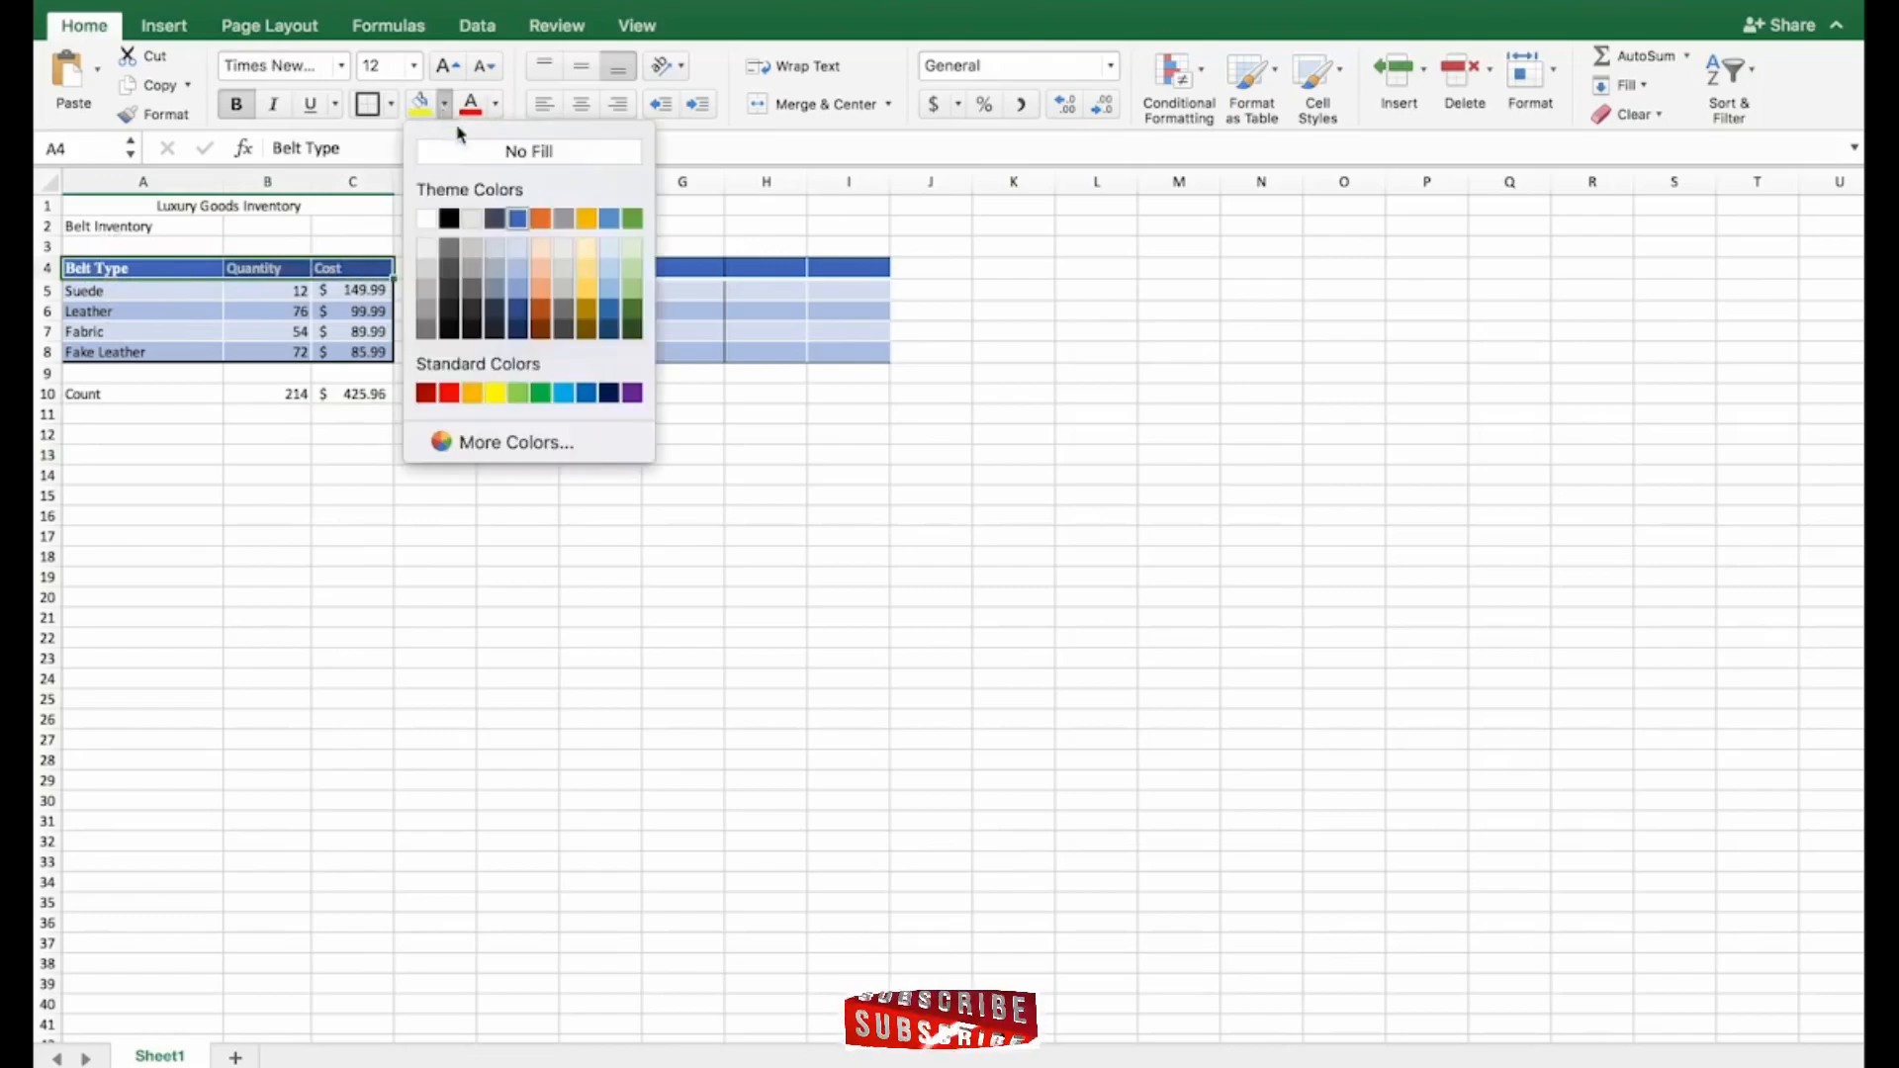
pyautogui.click(426, 218)
pyautogui.click(444, 104)
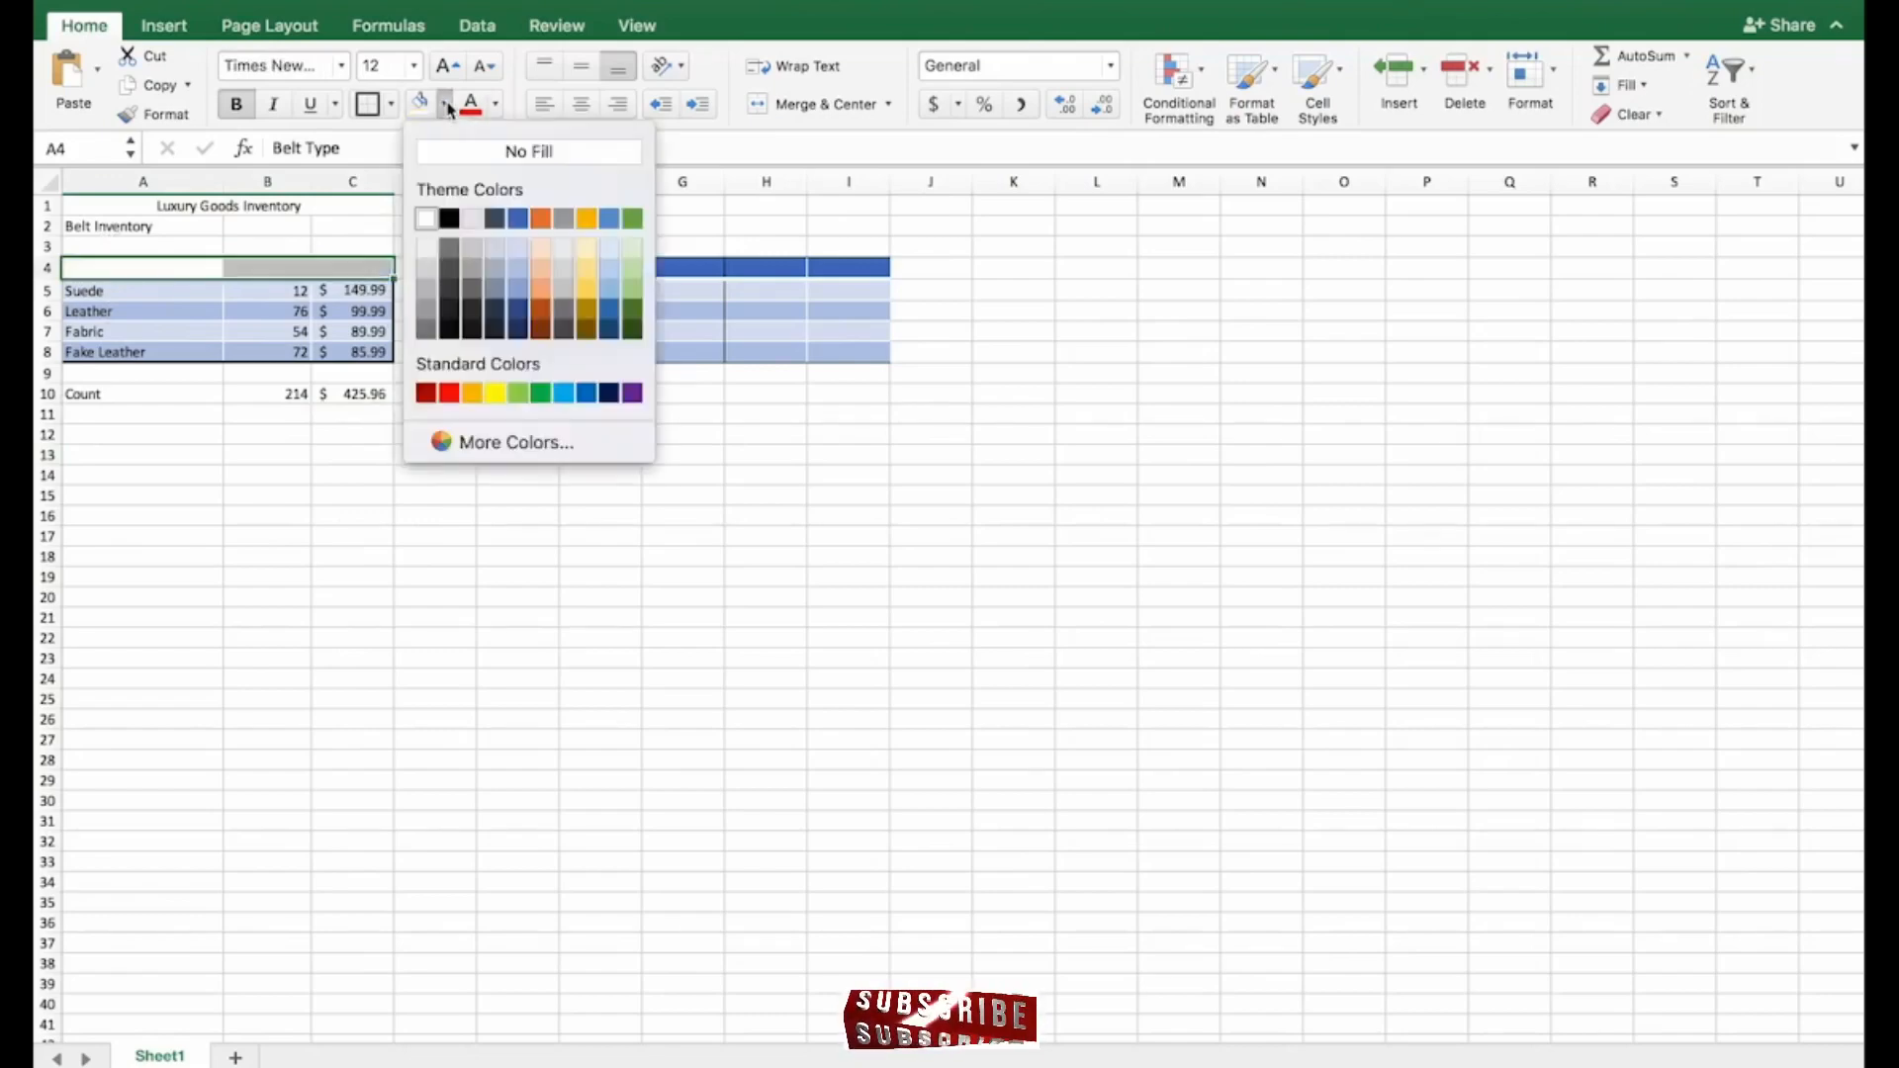
pyautogui.click(449, 218)
pyautogui.click(445, 224)
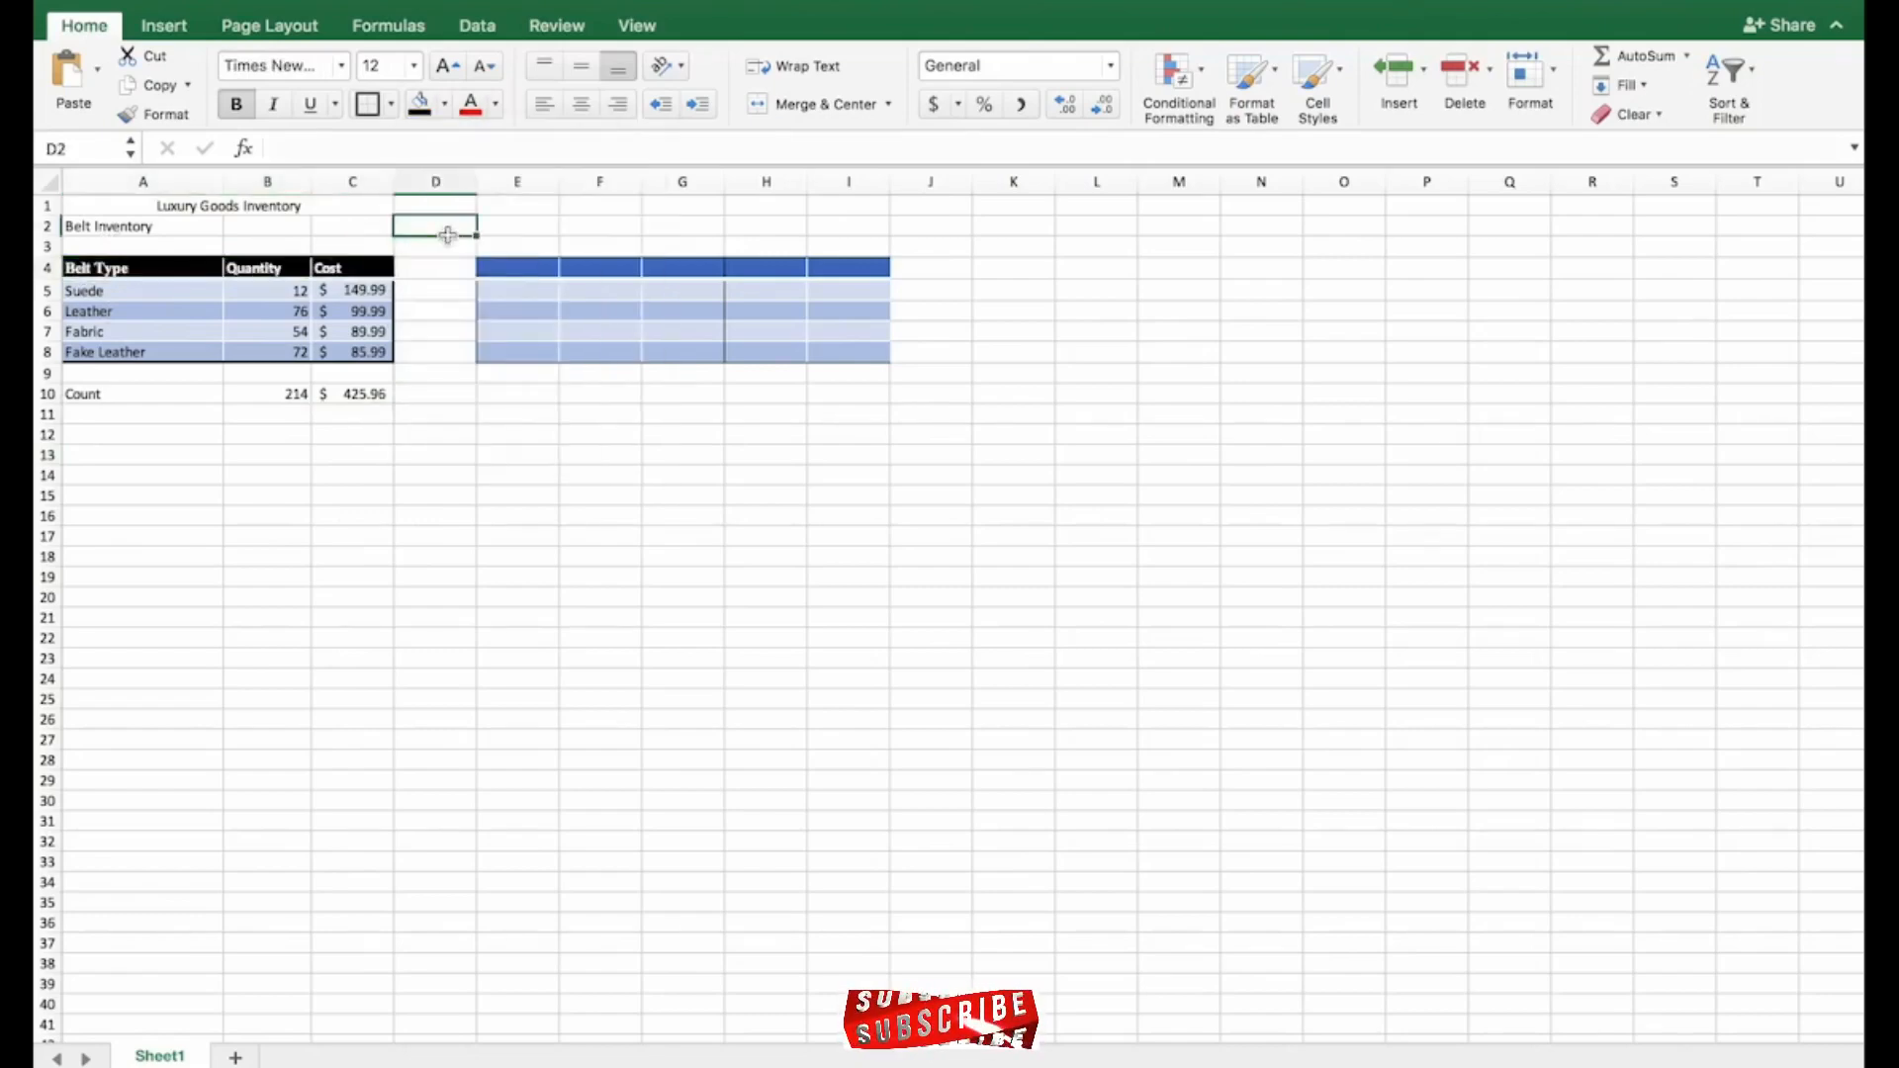
pyautogui.click(416, 71)
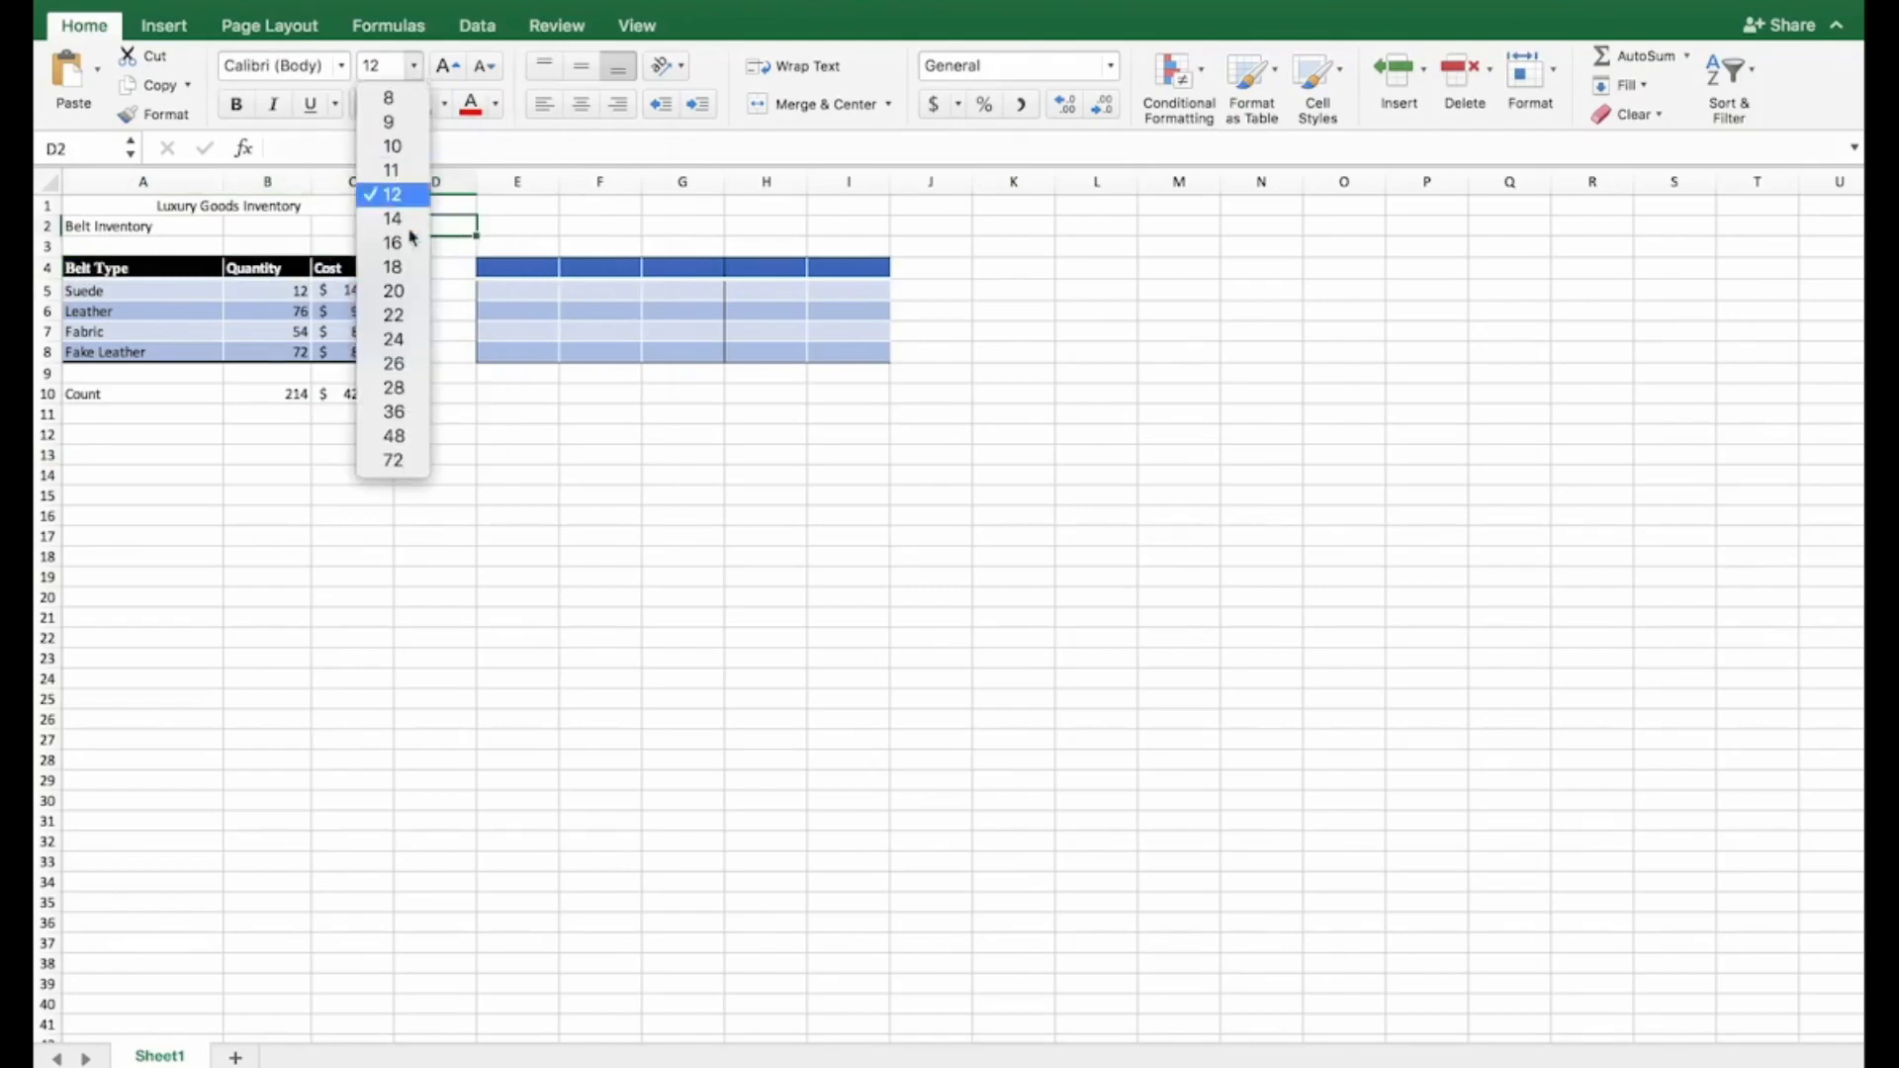
pyautogui.click(548, 247)
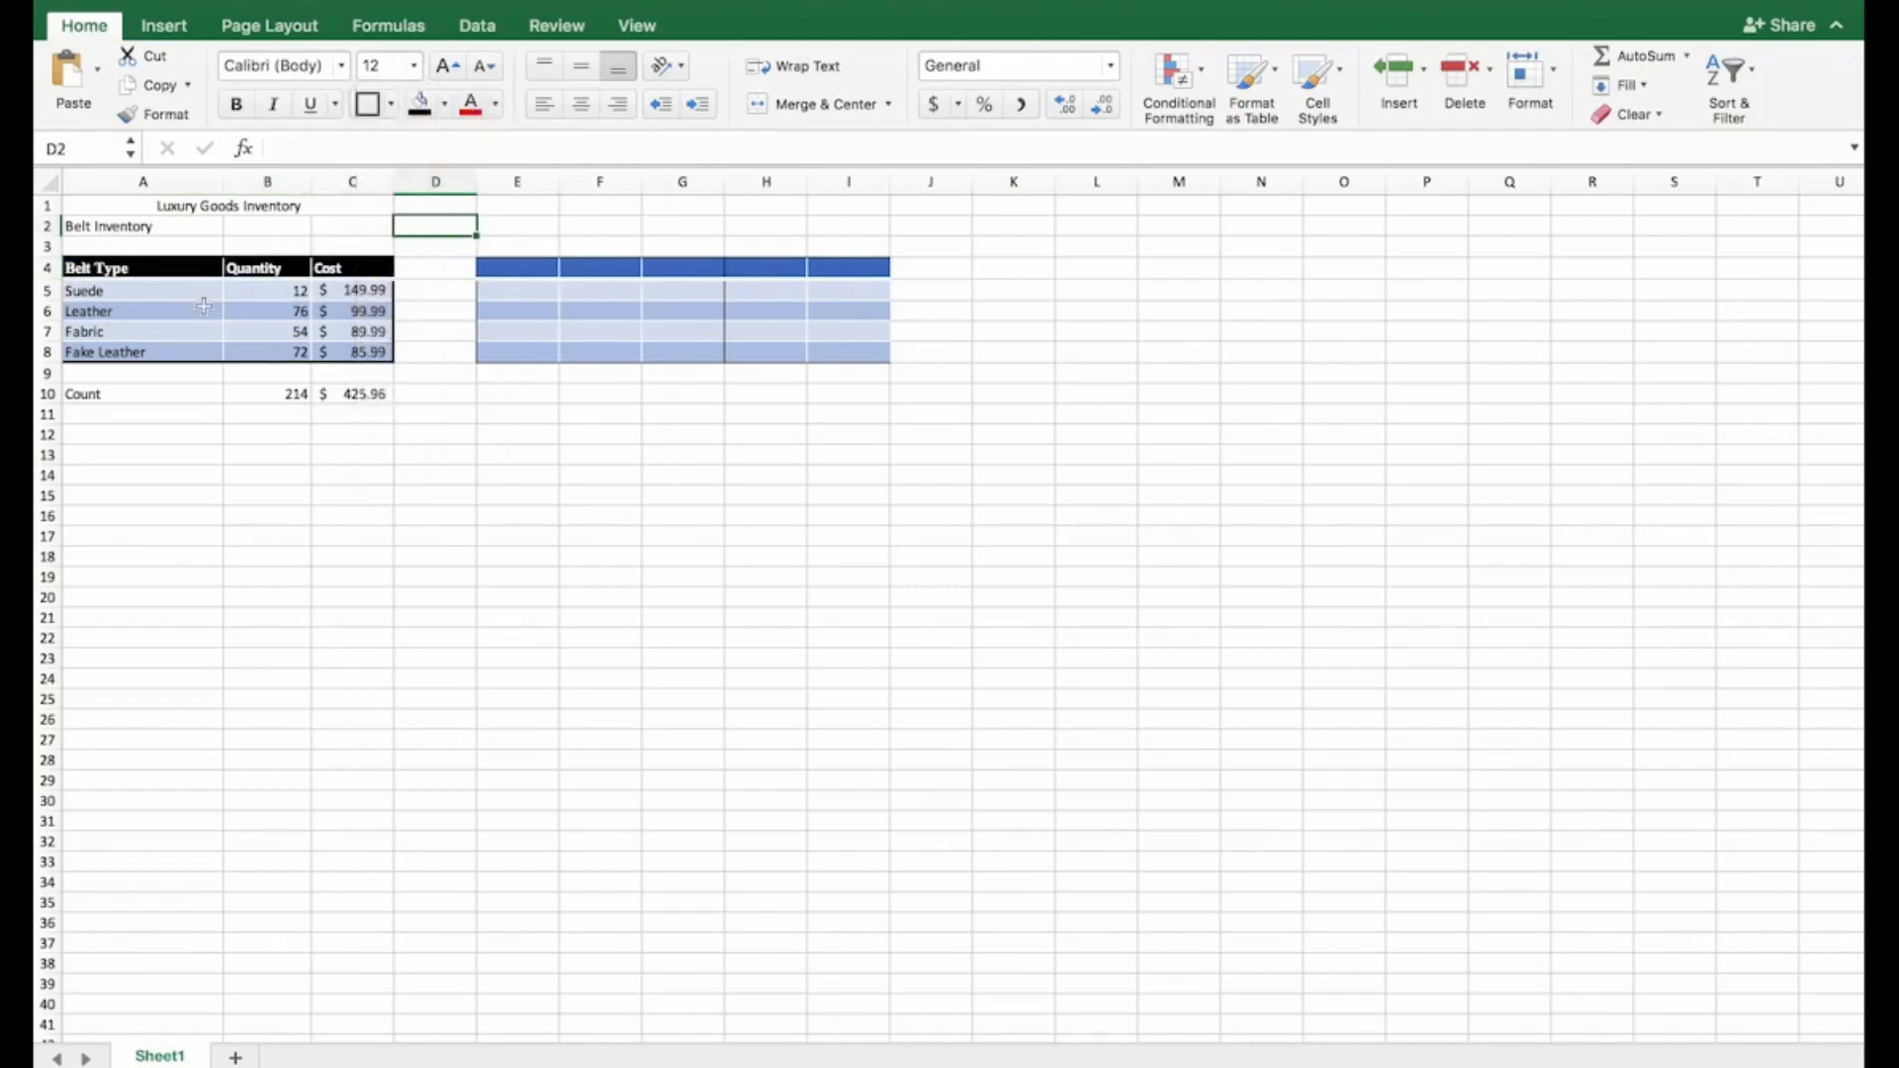
# - Set the font color of the Suede row A5:C5 to dark orange
pyautogui.moveTo(121, 288); pyautogui.dragTo(370, 290)
pyautogui.click(494, 105)
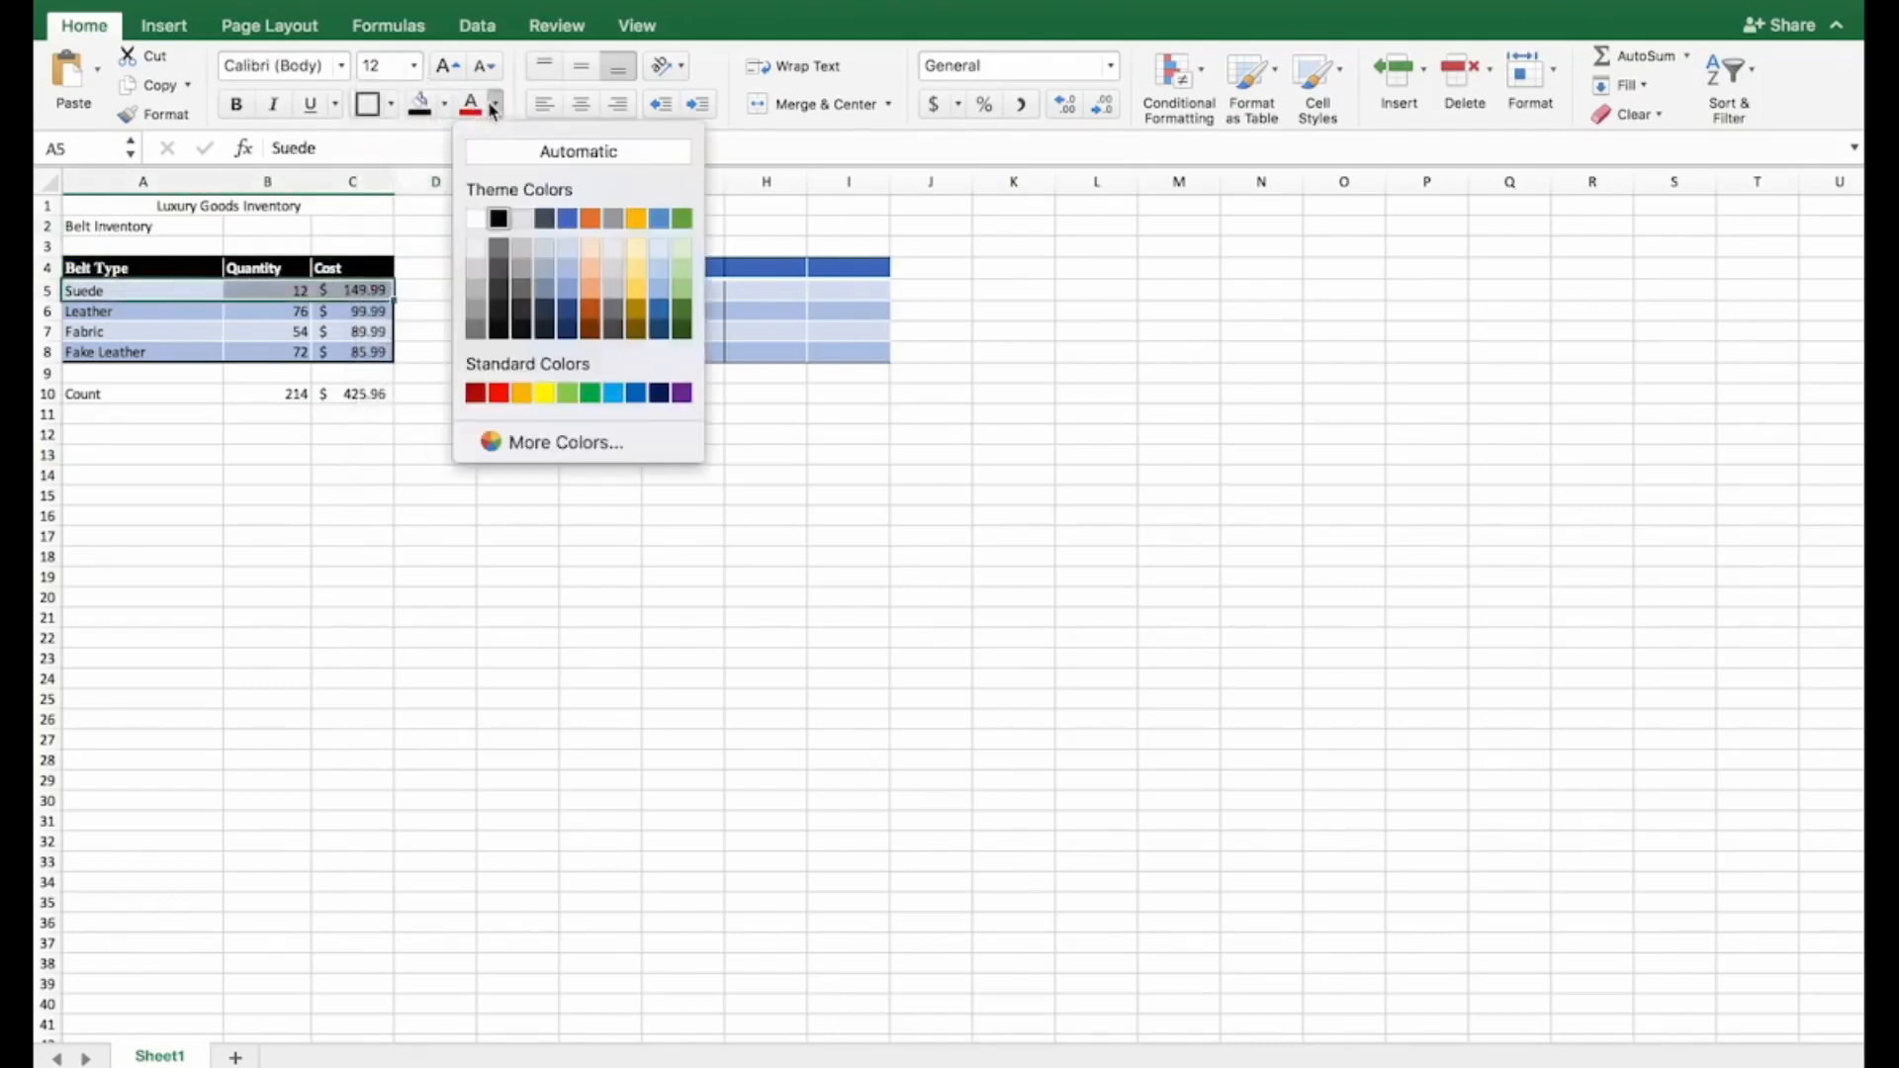
pyautogui.click(515, 293)
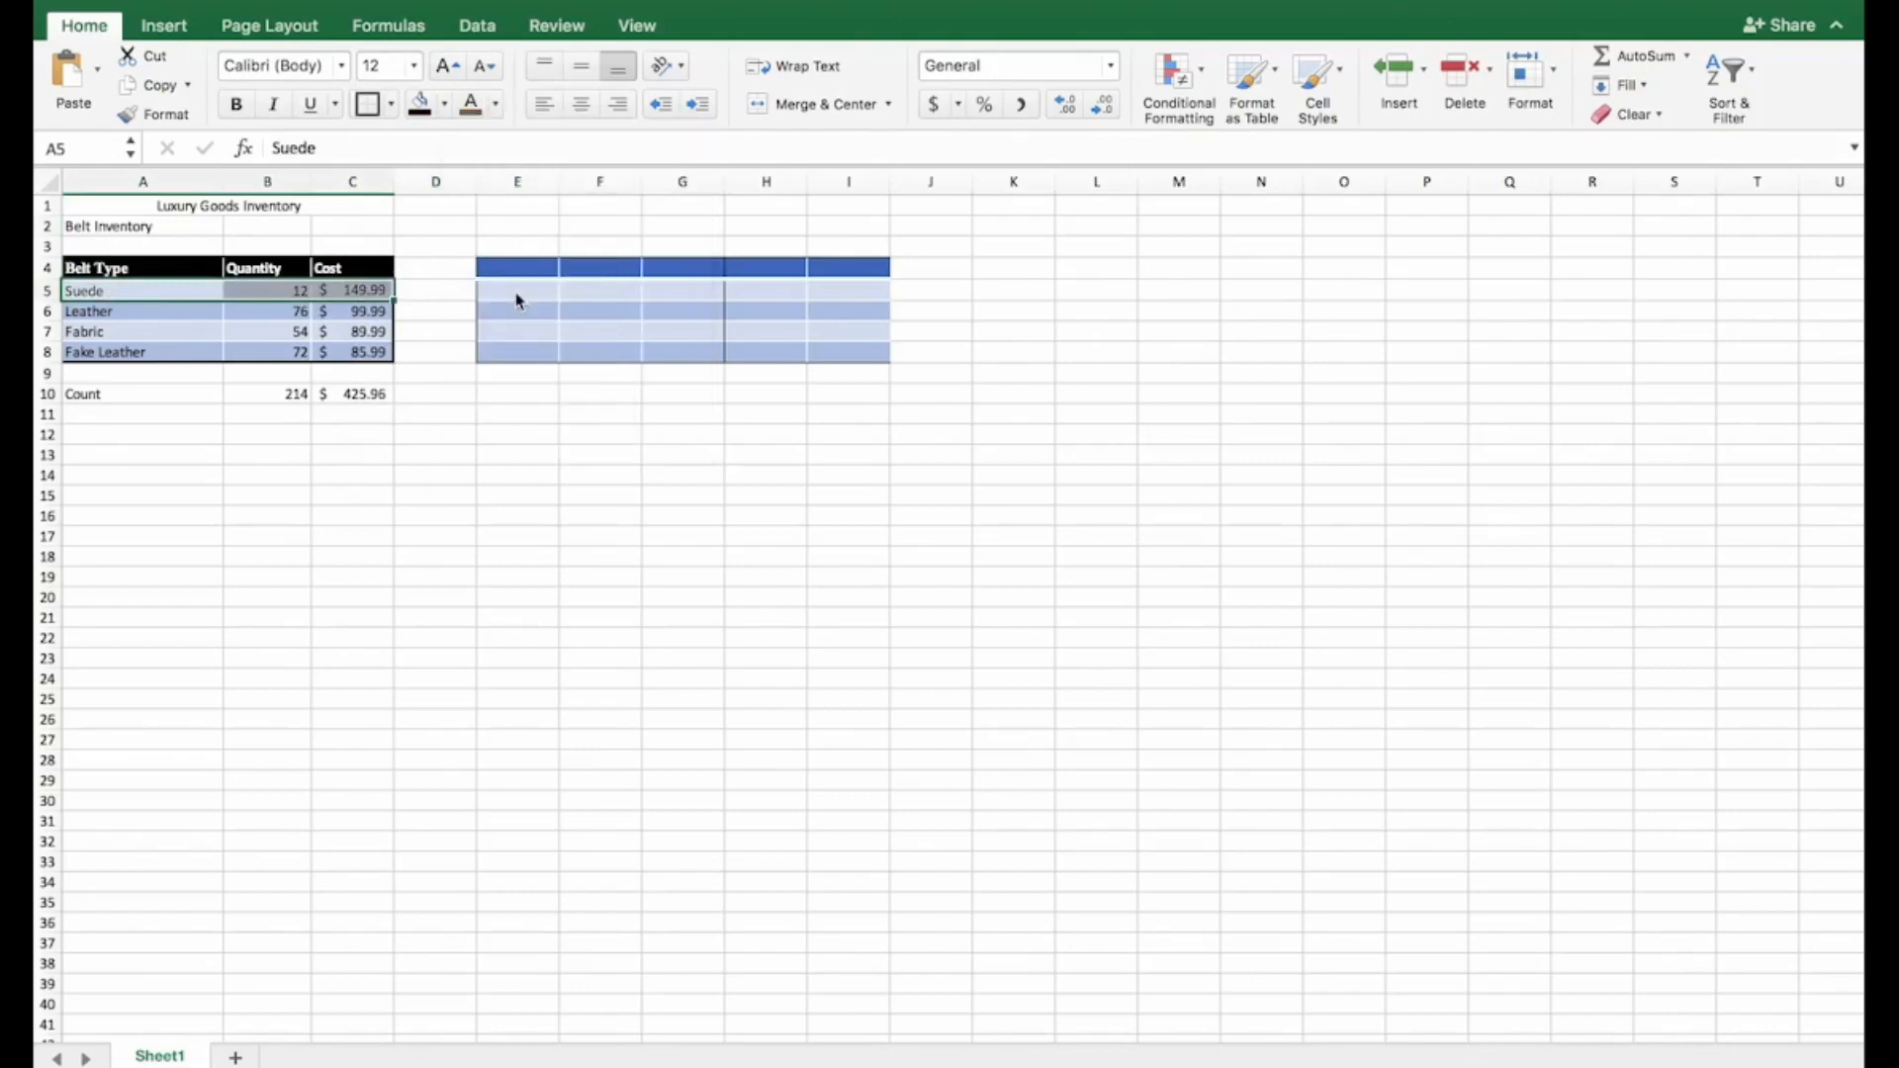
pyautogui.click(494, 105)
pyautogui.click(597, 324)
pyautogui.click(521, 463)
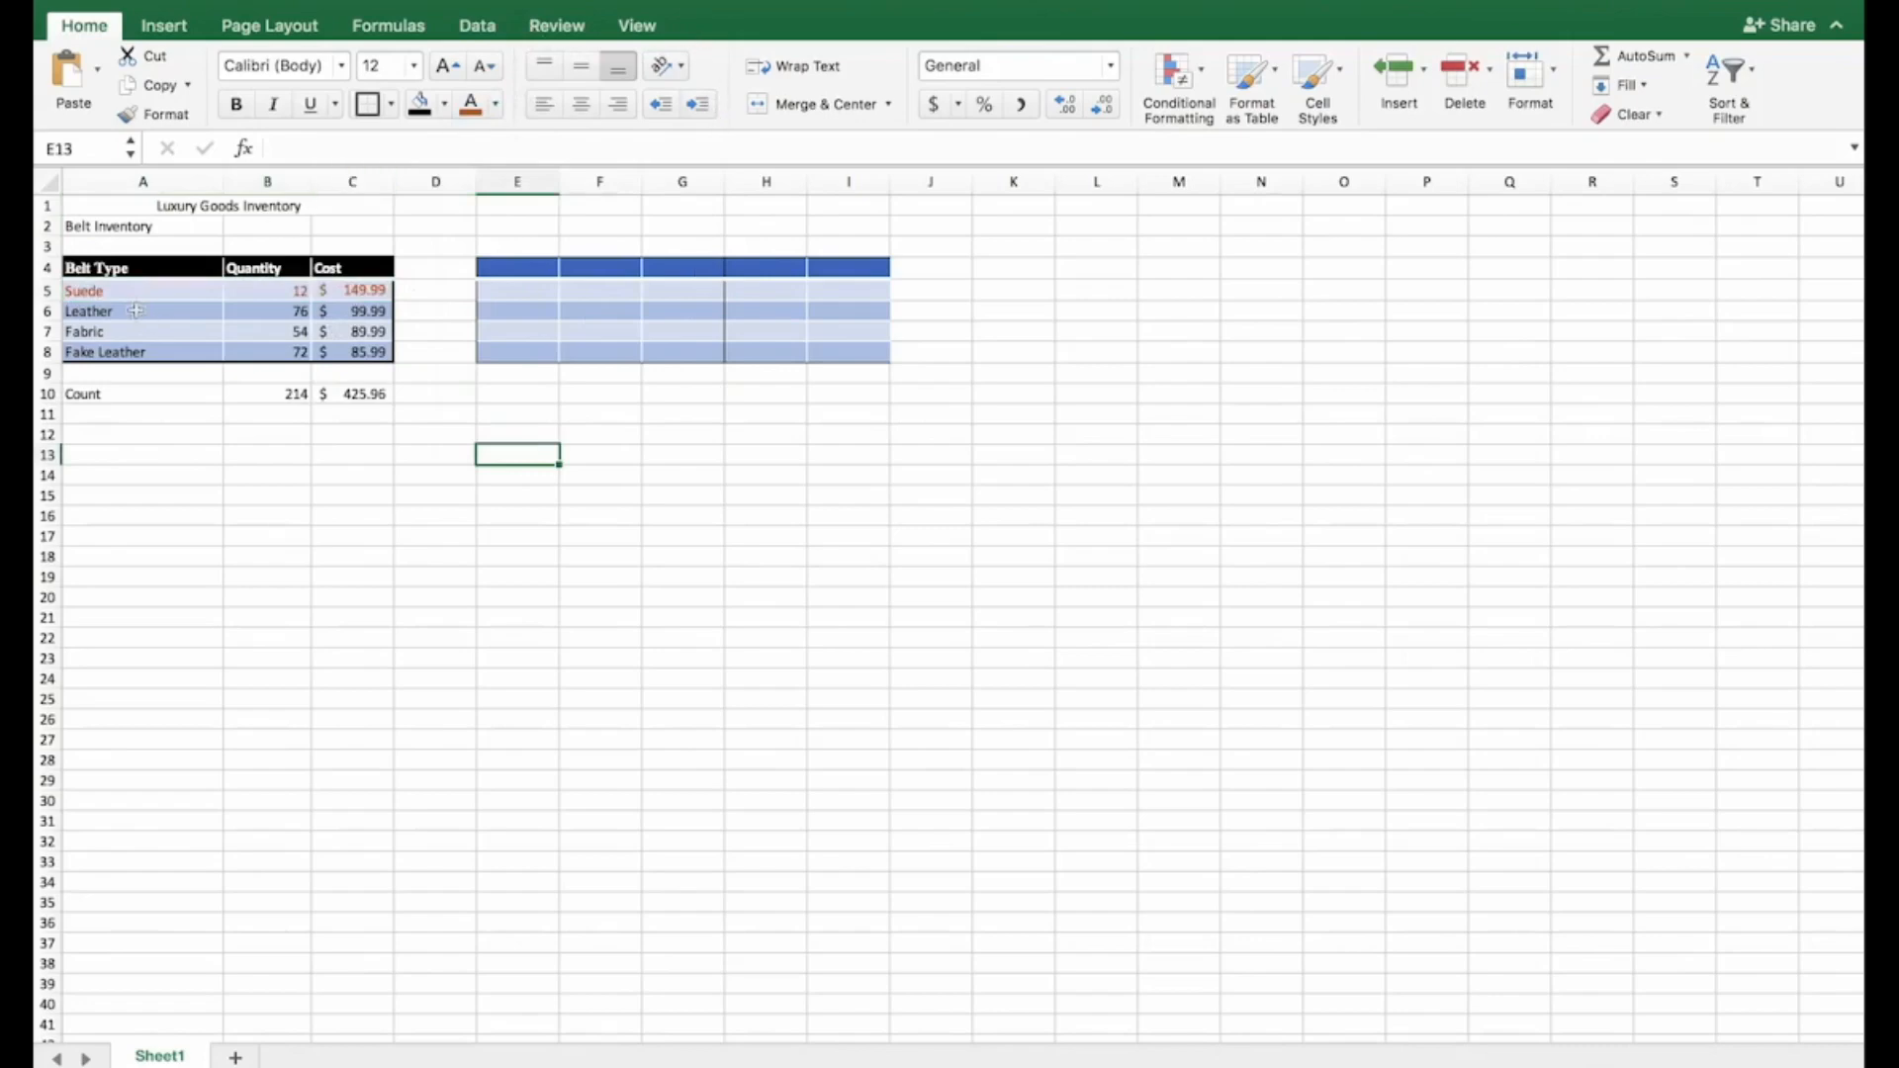
# - Try center and right alignment on the table body A5:C8 and settle on left alignment
pyautogui.moveTo(129, 291); pyautogui.dragTo(348, 346)
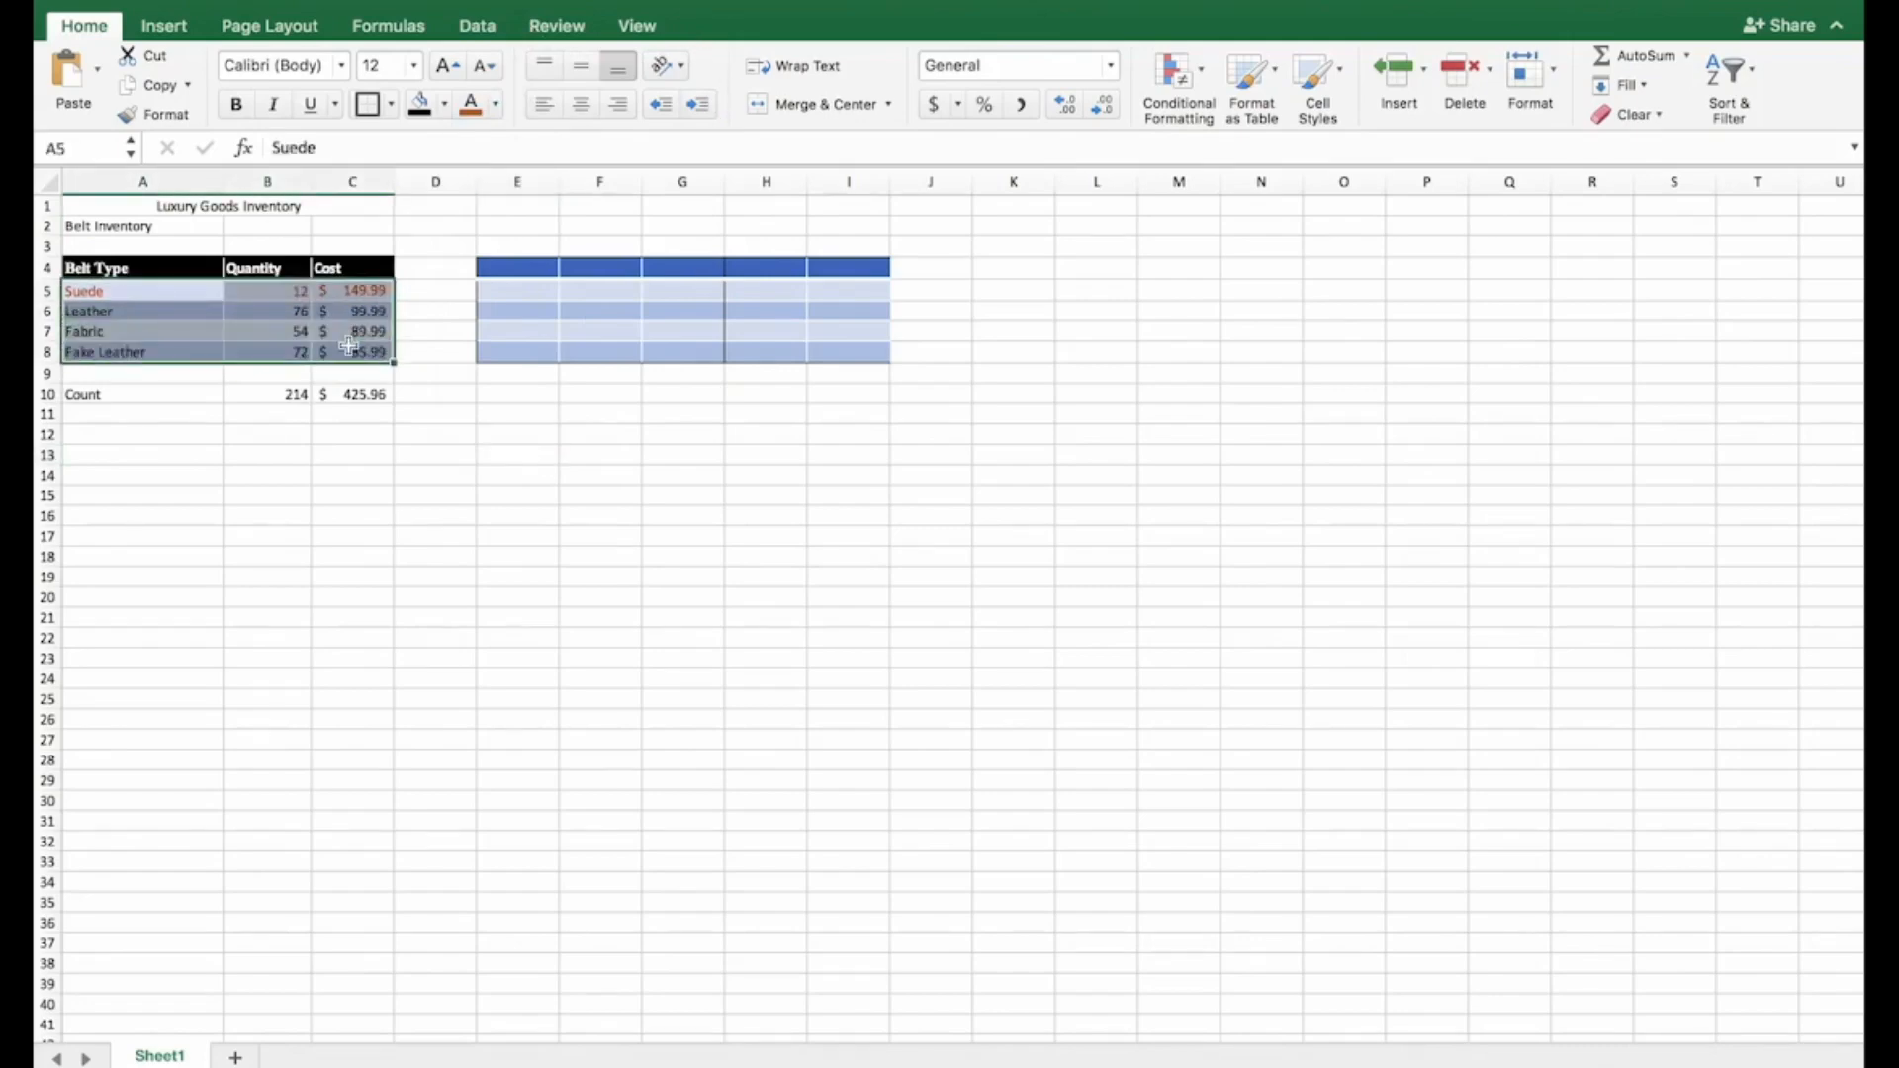
pyautogui.click(582, 103)
pyautogui.click(544, 103)
pyautogui.click(618, 104)
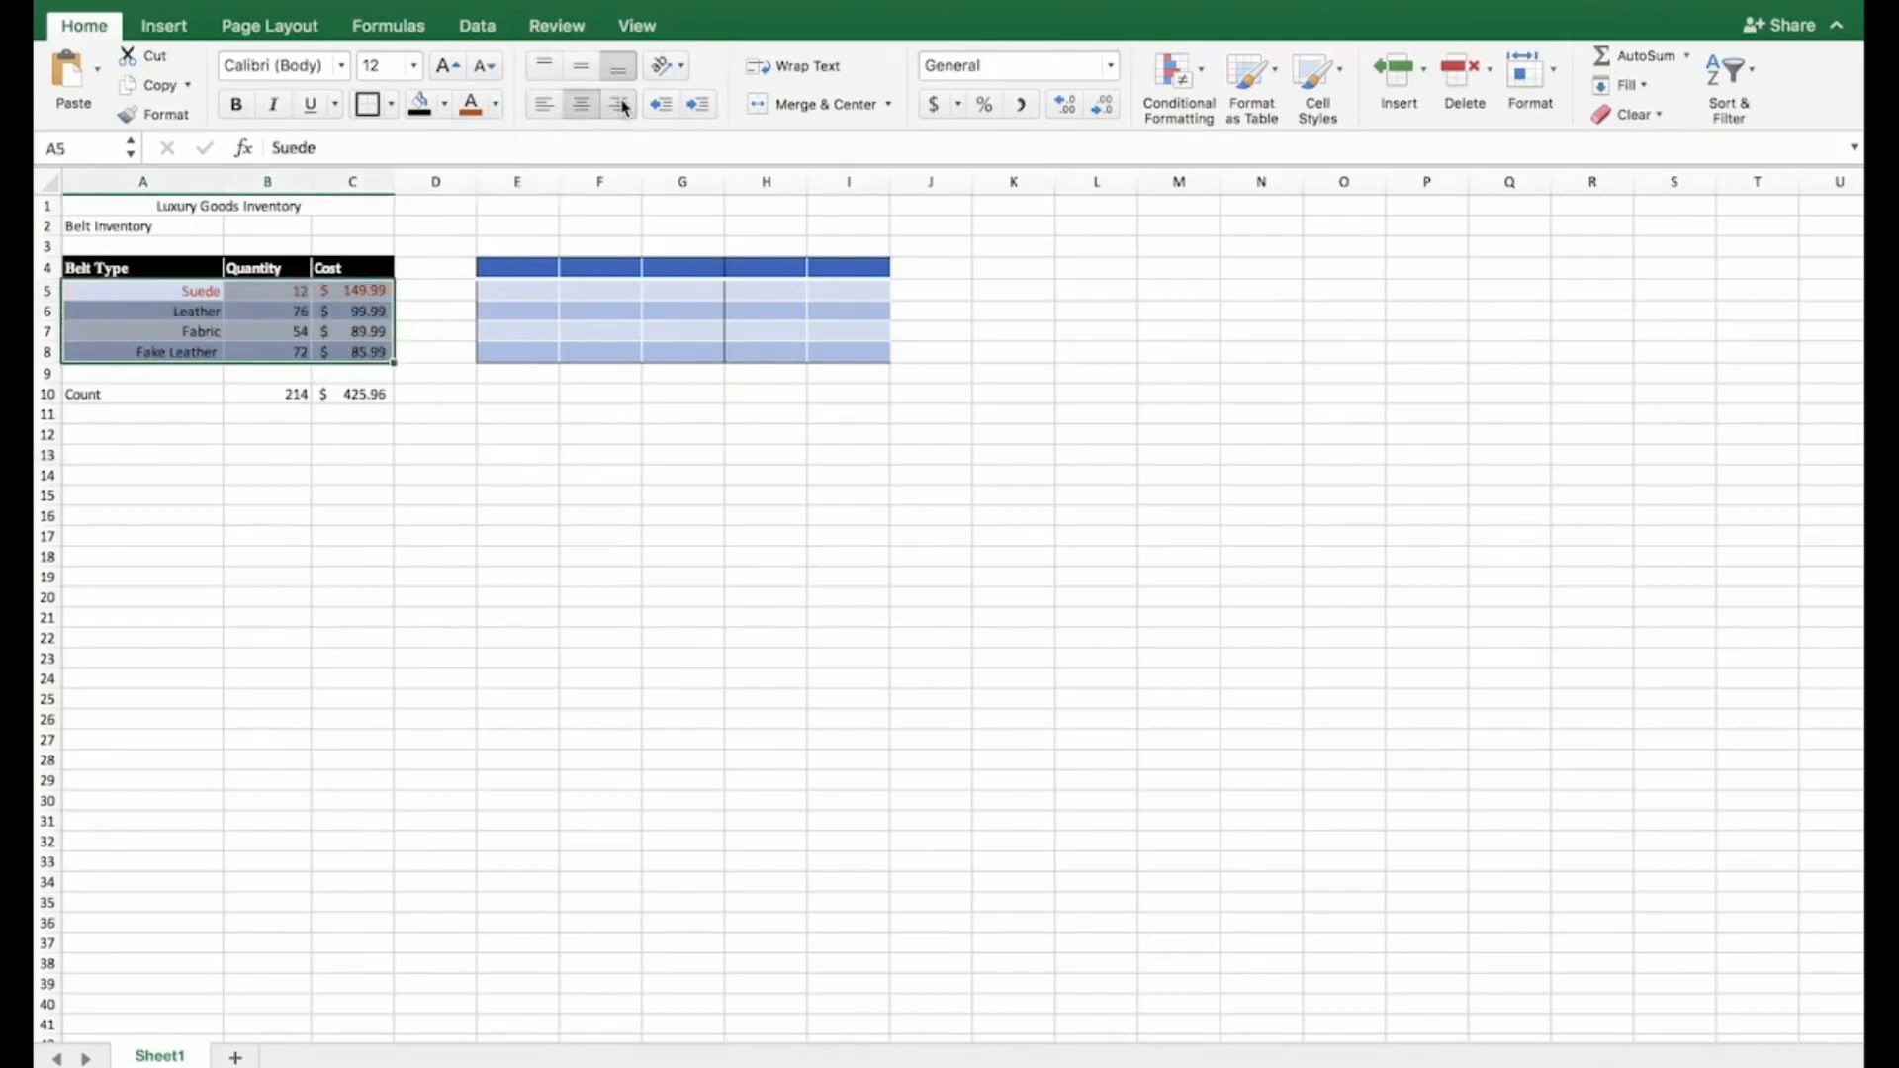
pyautogui.click(544, 107)
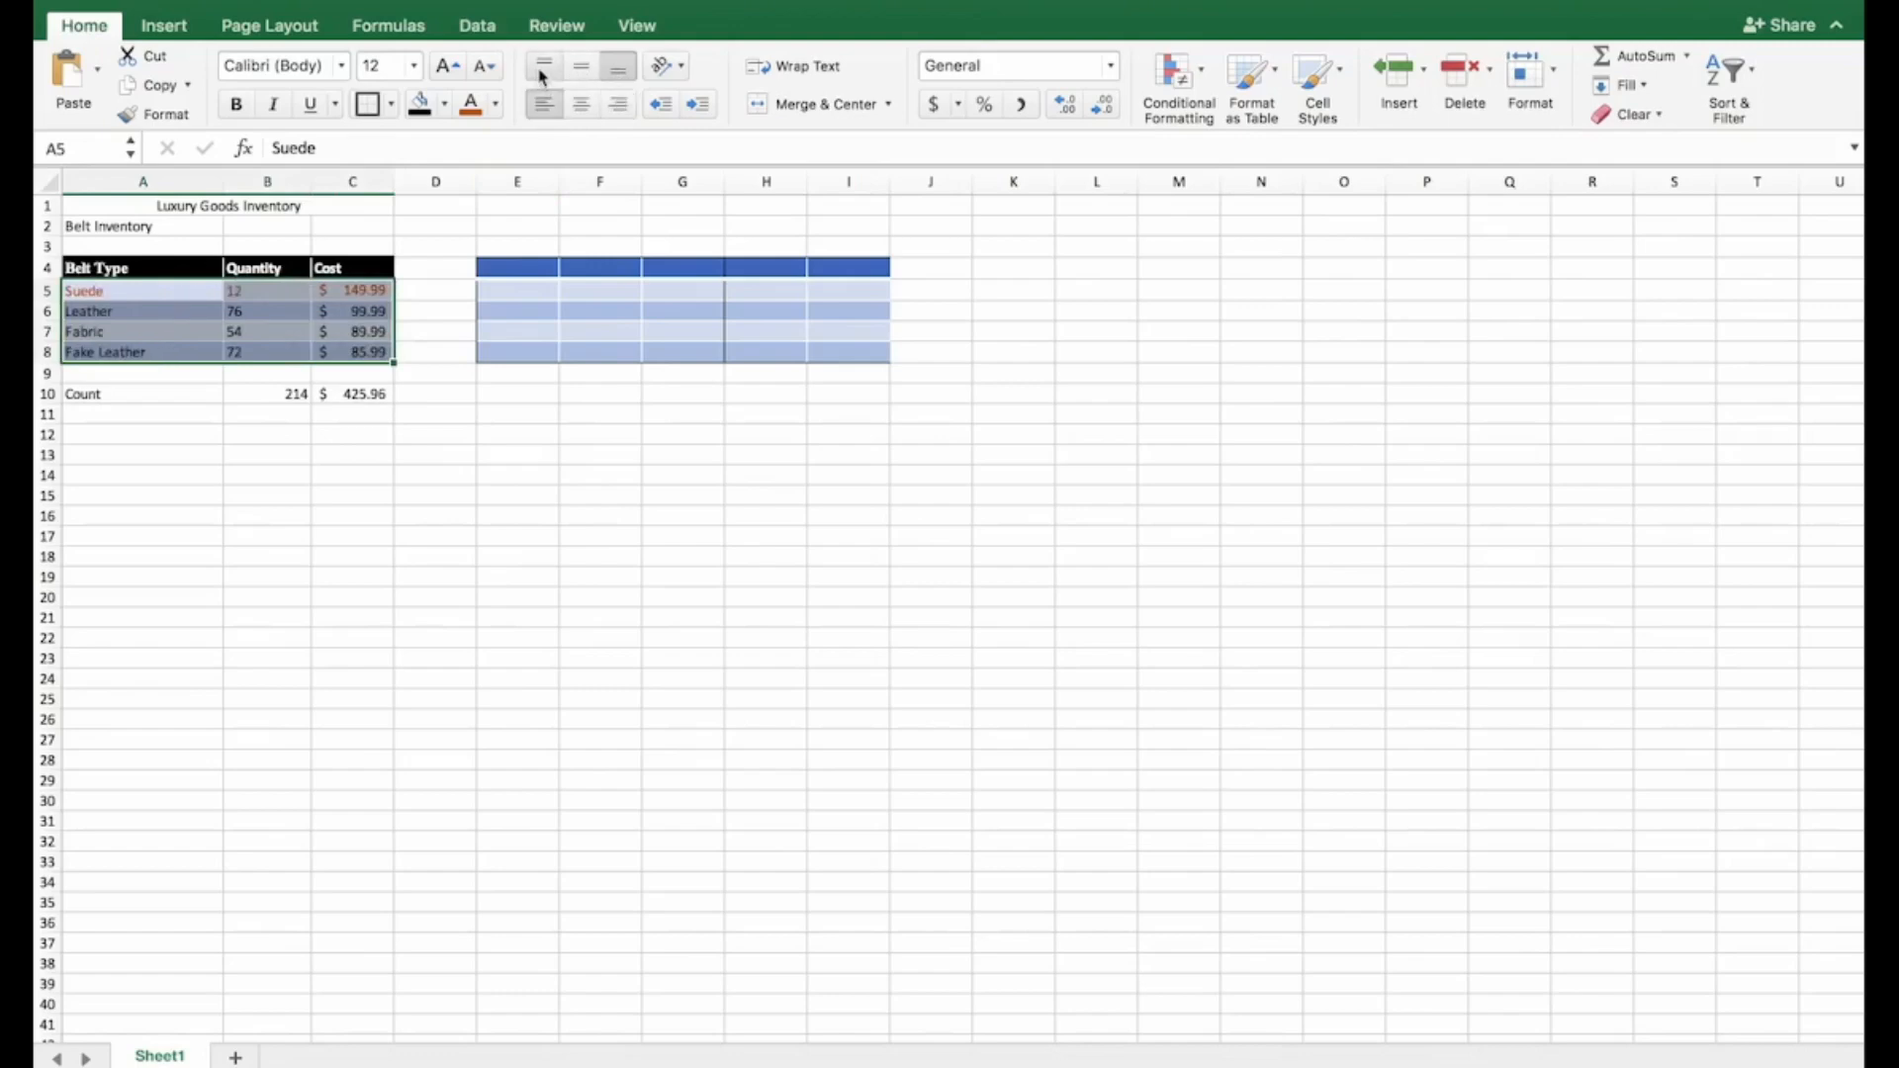
# - Increase the height of rows 5 to 8 together to about four times the standard height
pyautogui.moveTo(38, 291); pyautogui.dragTo(47, 382)
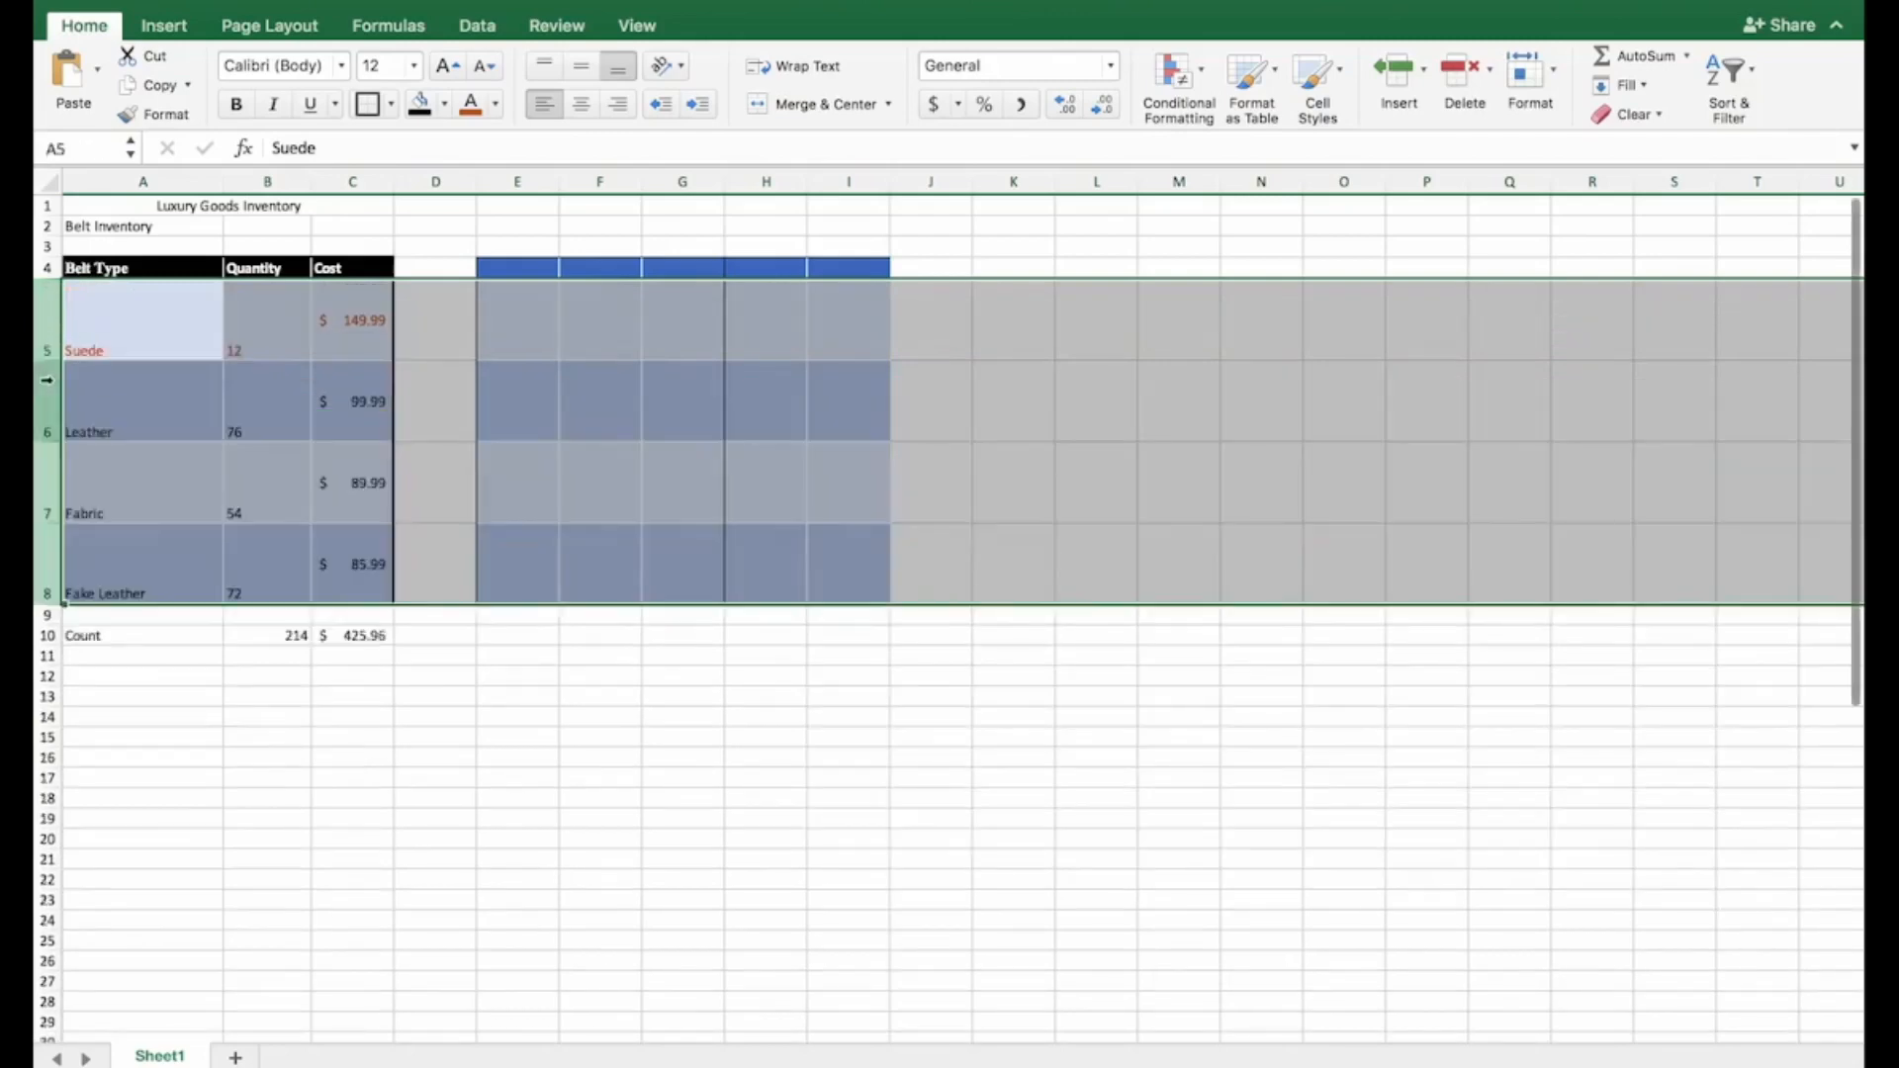
pyautogui.click(243, 531)
pyautogui.click(143, 269)
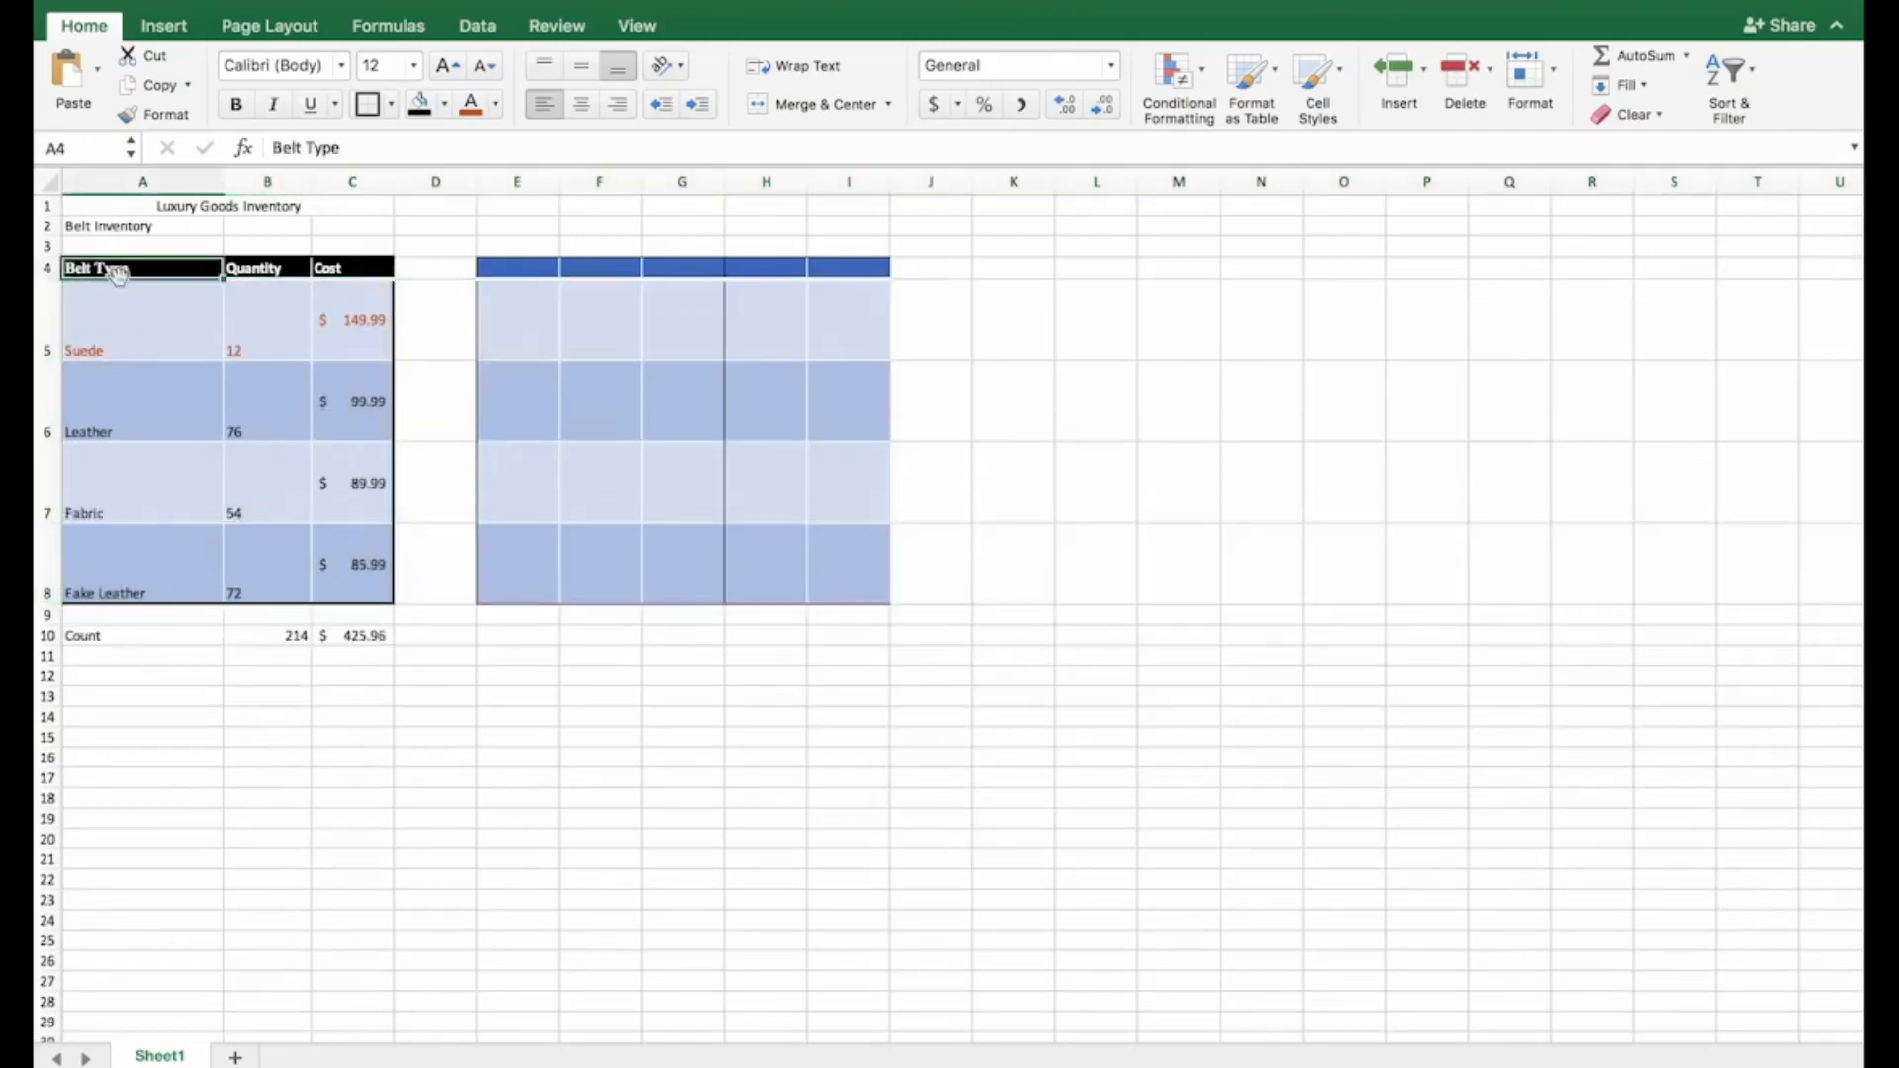
# - Align the contents of the table body A5:C8 to the middle vertically and the center horizontally
pyautogui.moveTo(144, 316); pyautogui.dragTo(345, 545)
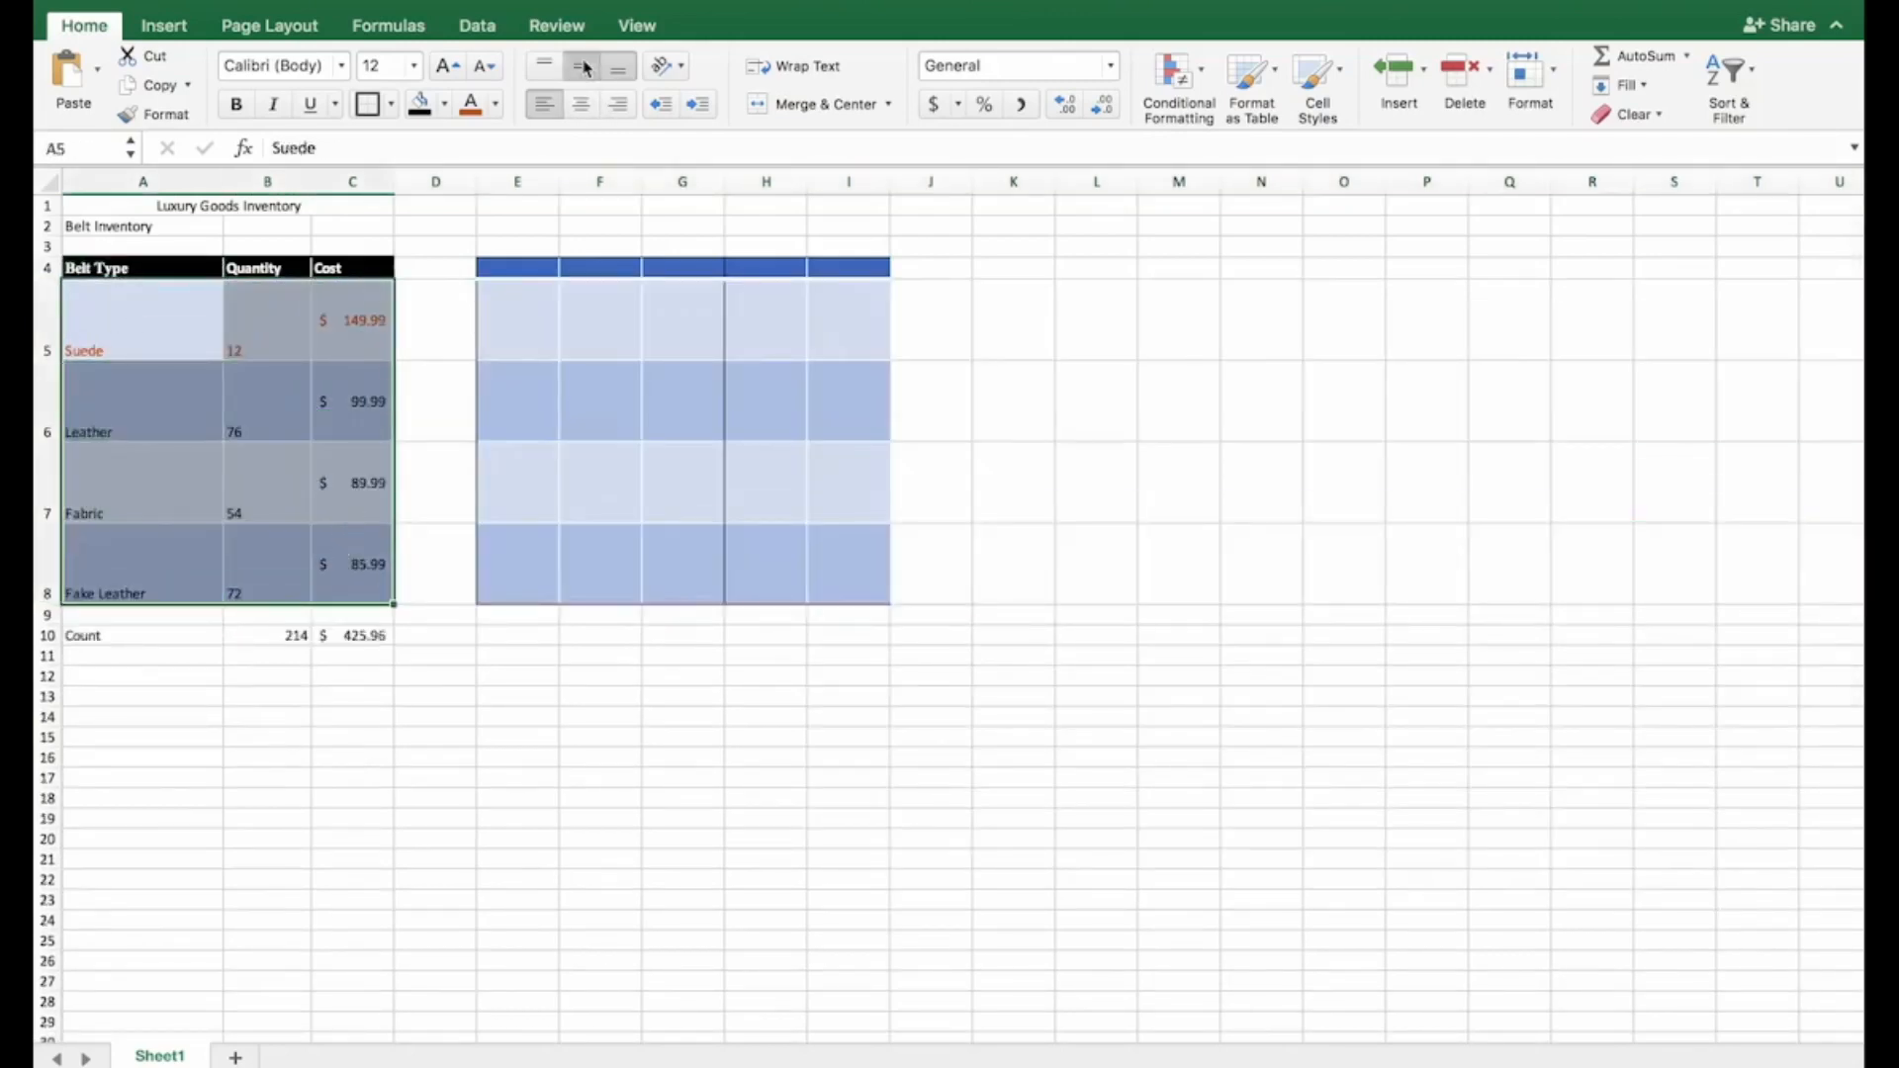
pyautogui.click(584, 67)
pyautogui.click(582, 104)
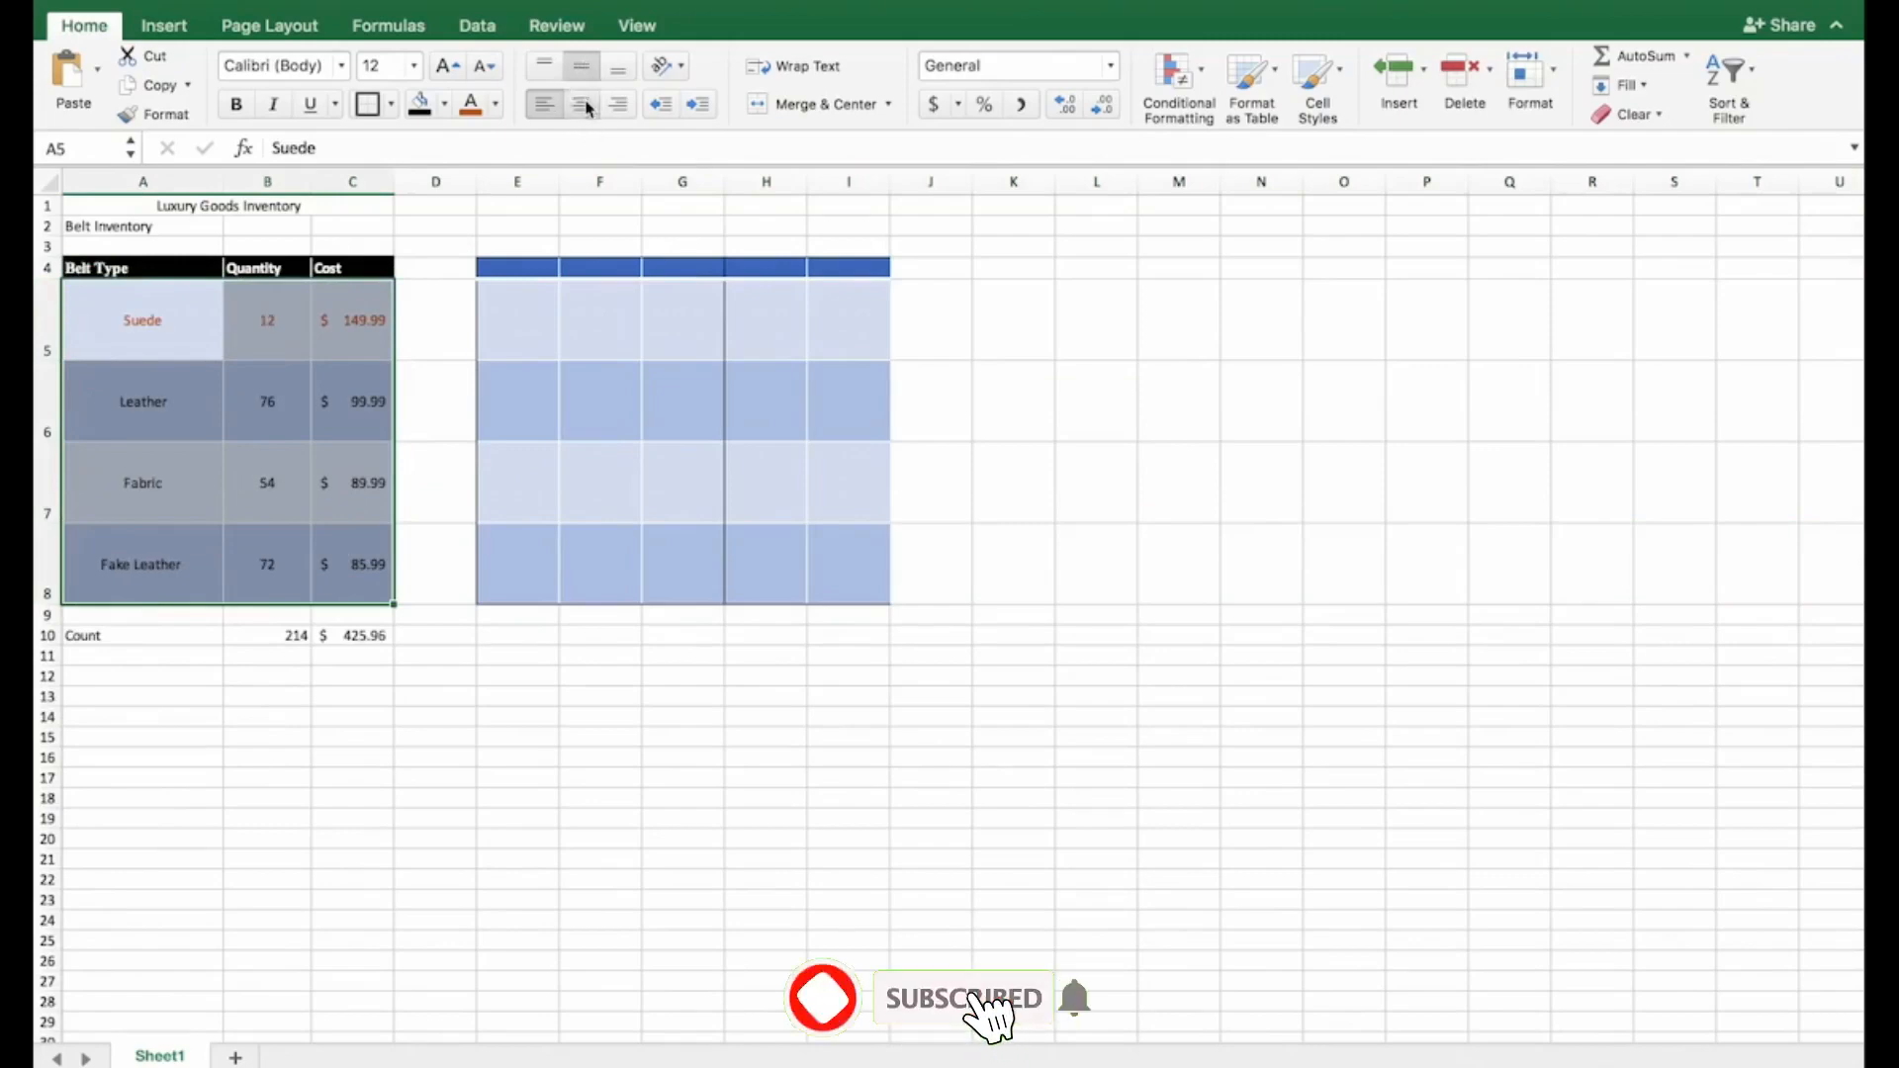
pyautogui.click(276, 689)
pyautogui.moveTo(143, 317); pyautogui.dragTo(352, 564)
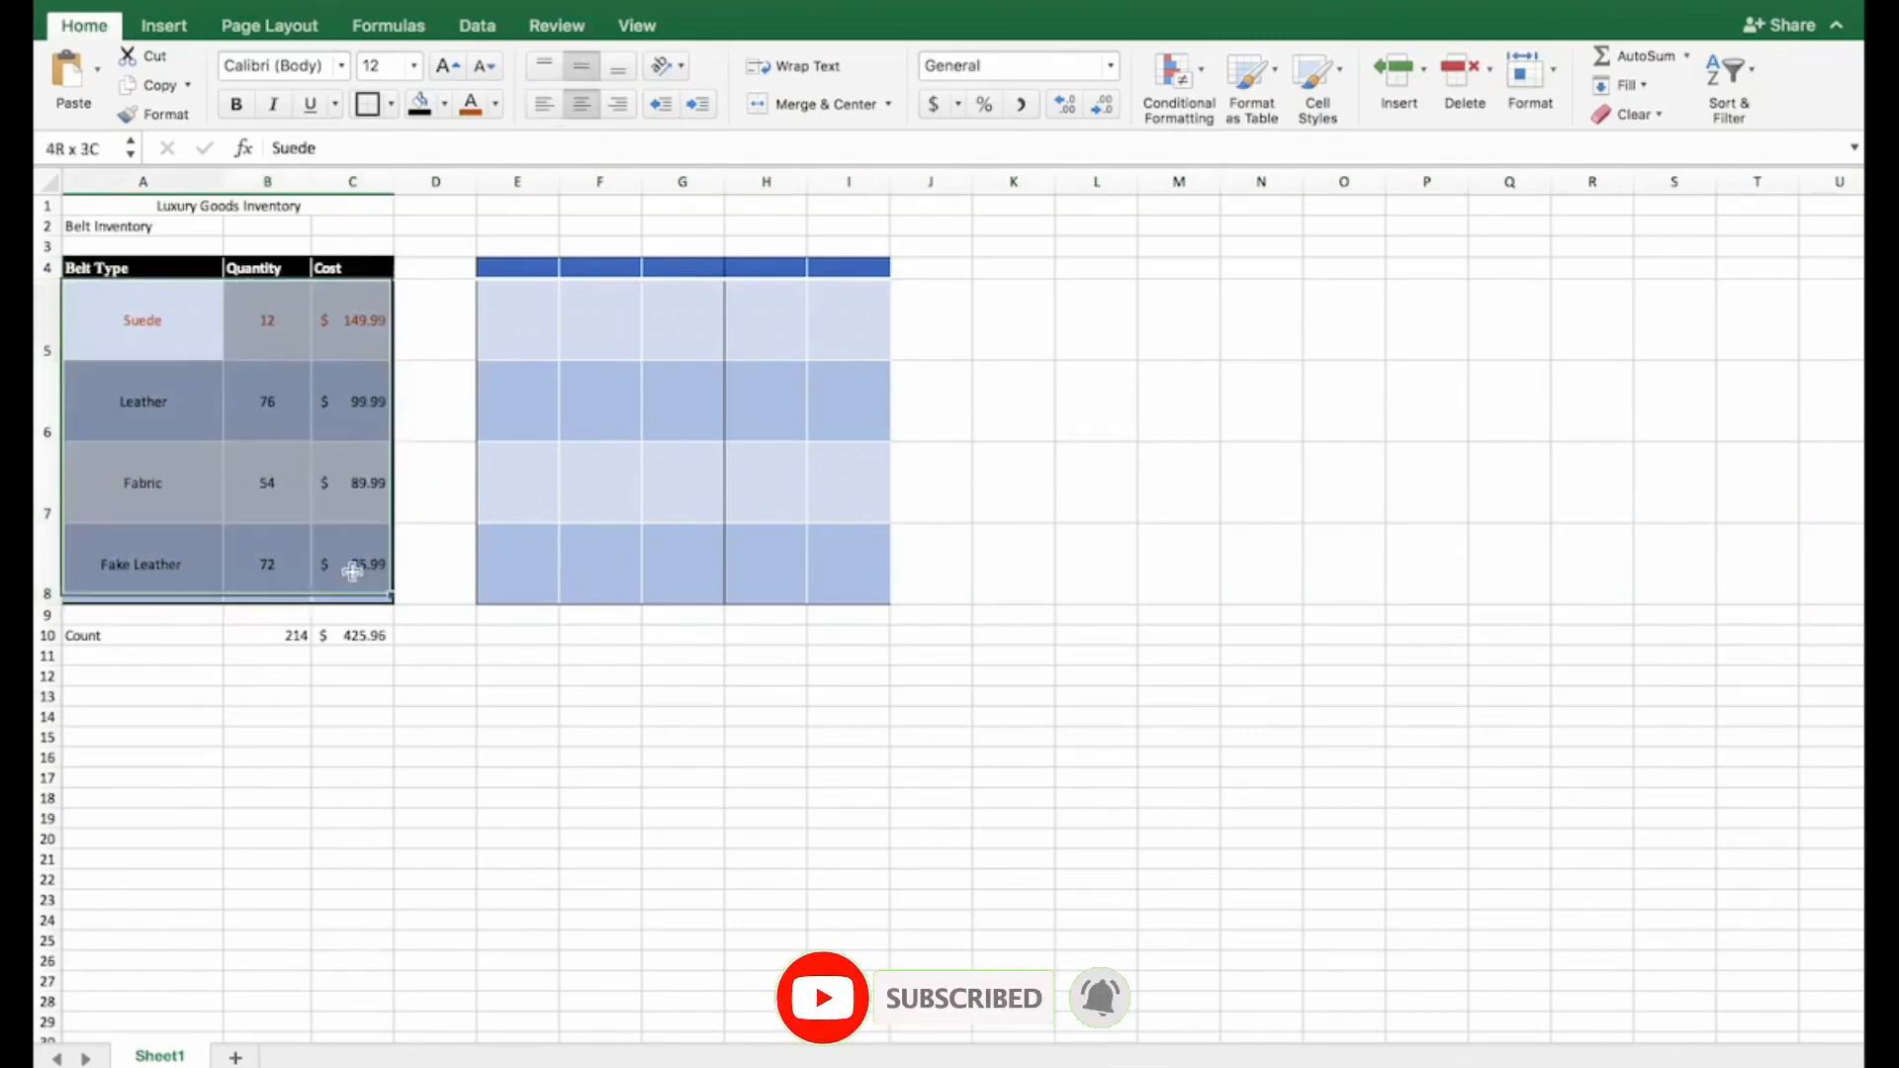
pyautogui.click(759, 240)
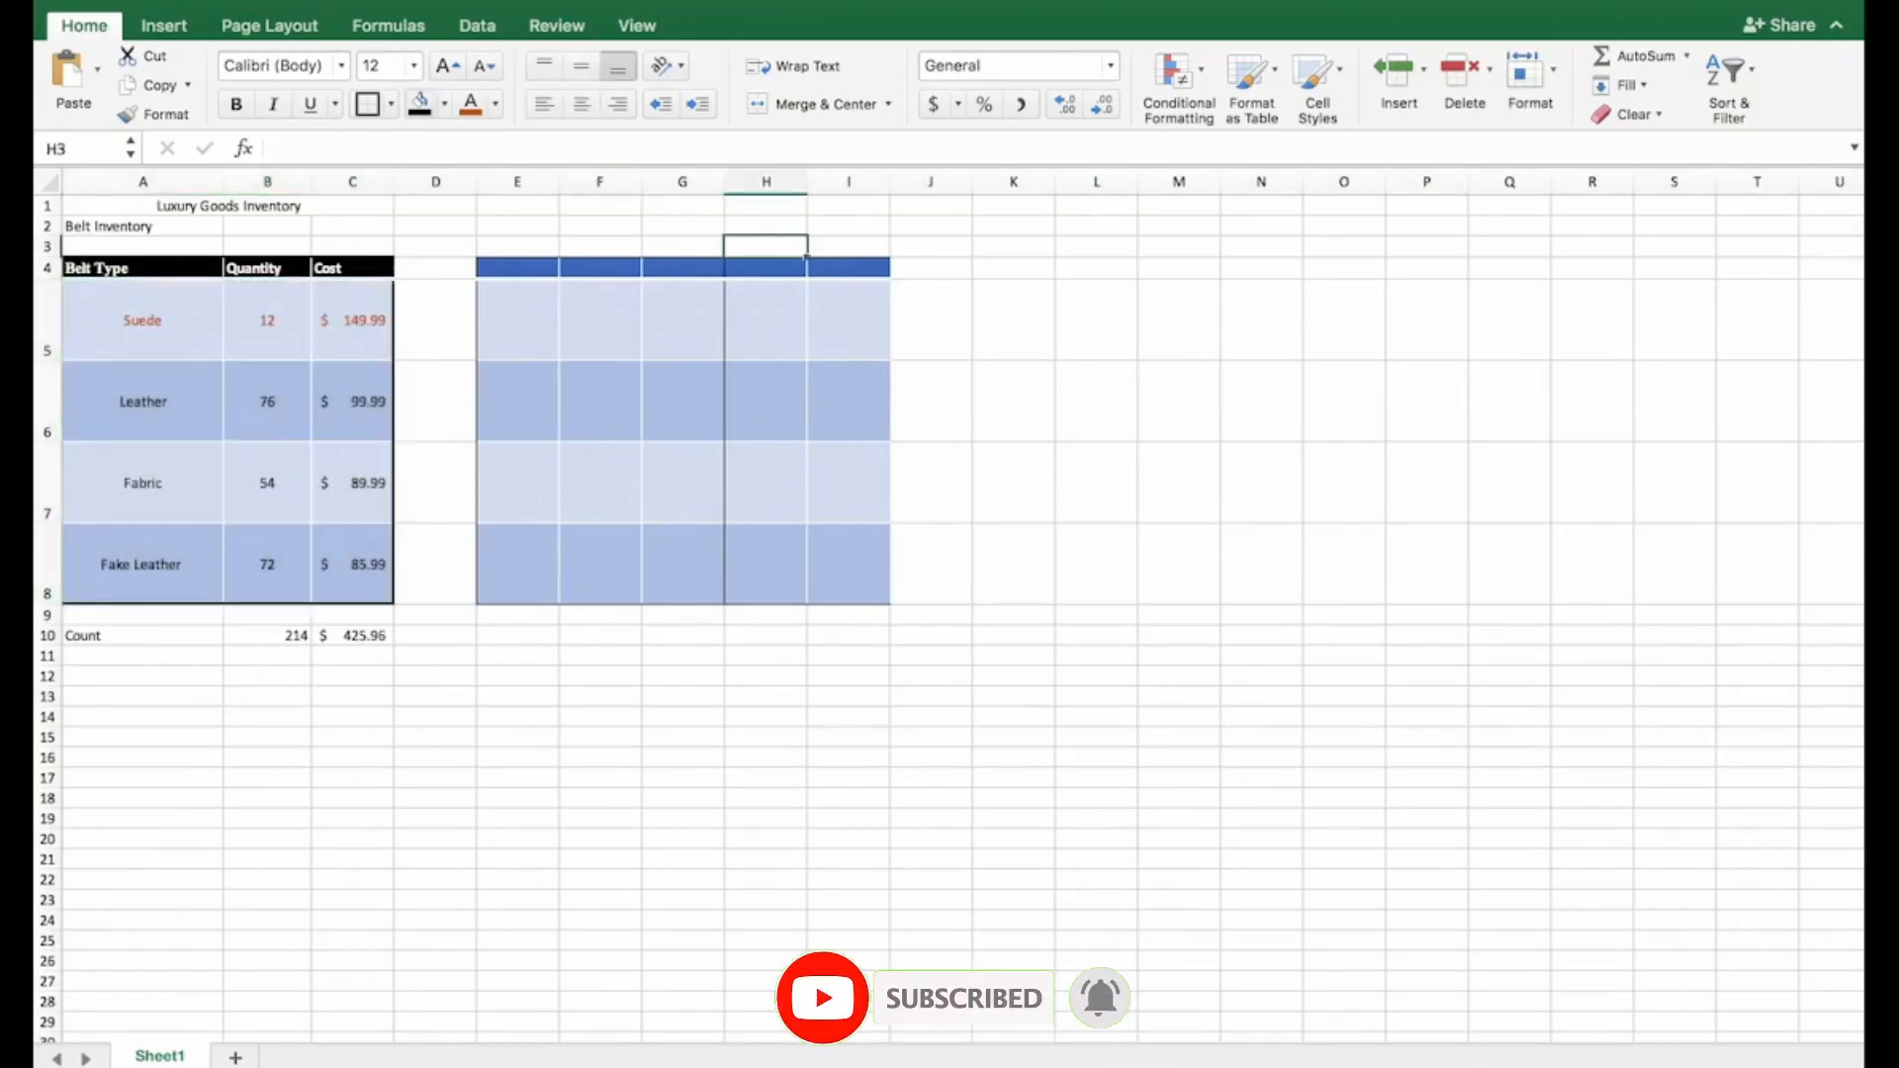
# - Undo the centering, the middle alignment and the taller heights of rows 5 to 8
pyautogui.click(161, 1)
pyautogui.click(160, 1)
pyautogui.click(160, 1)
pyautogui.click(560, 414)
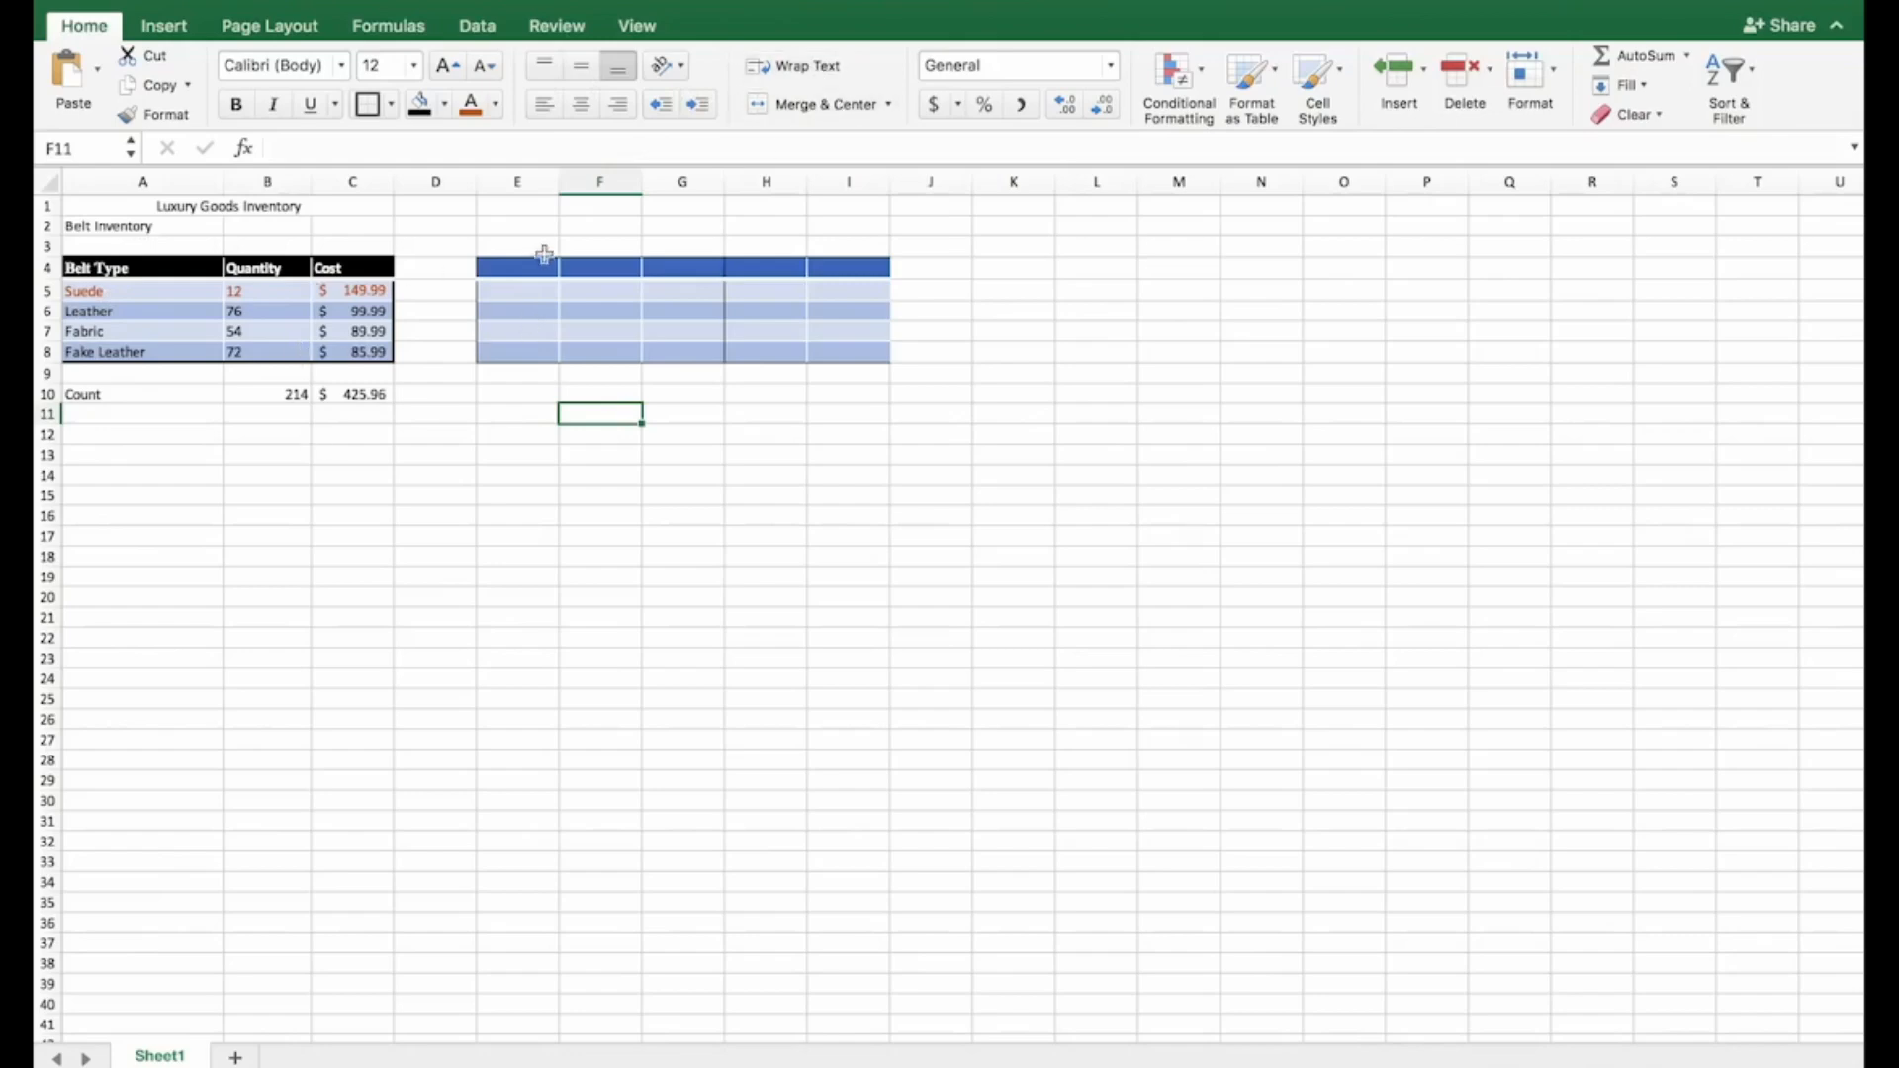
# - Enter the label Count in cell A13
pyautogui.click(107, 452)
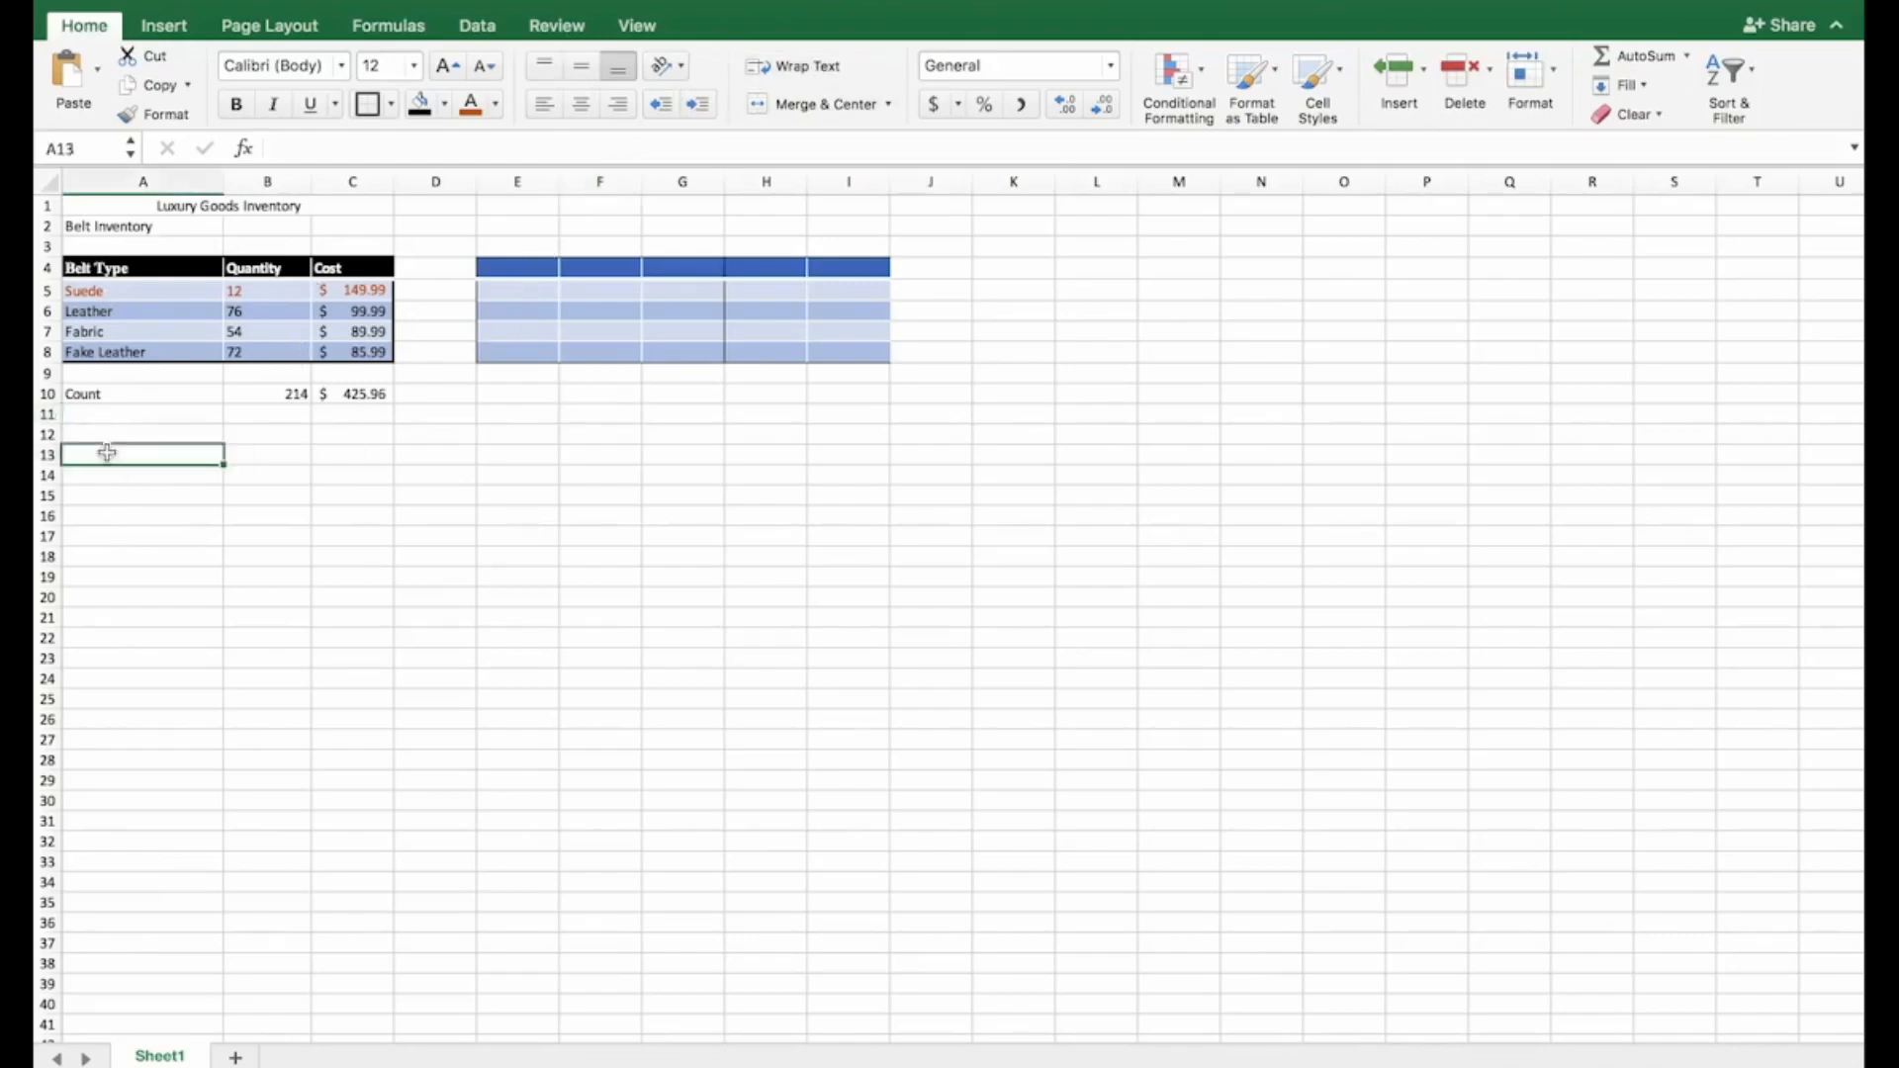
pyautogui.write('Count')
pyautogui.press('Return')
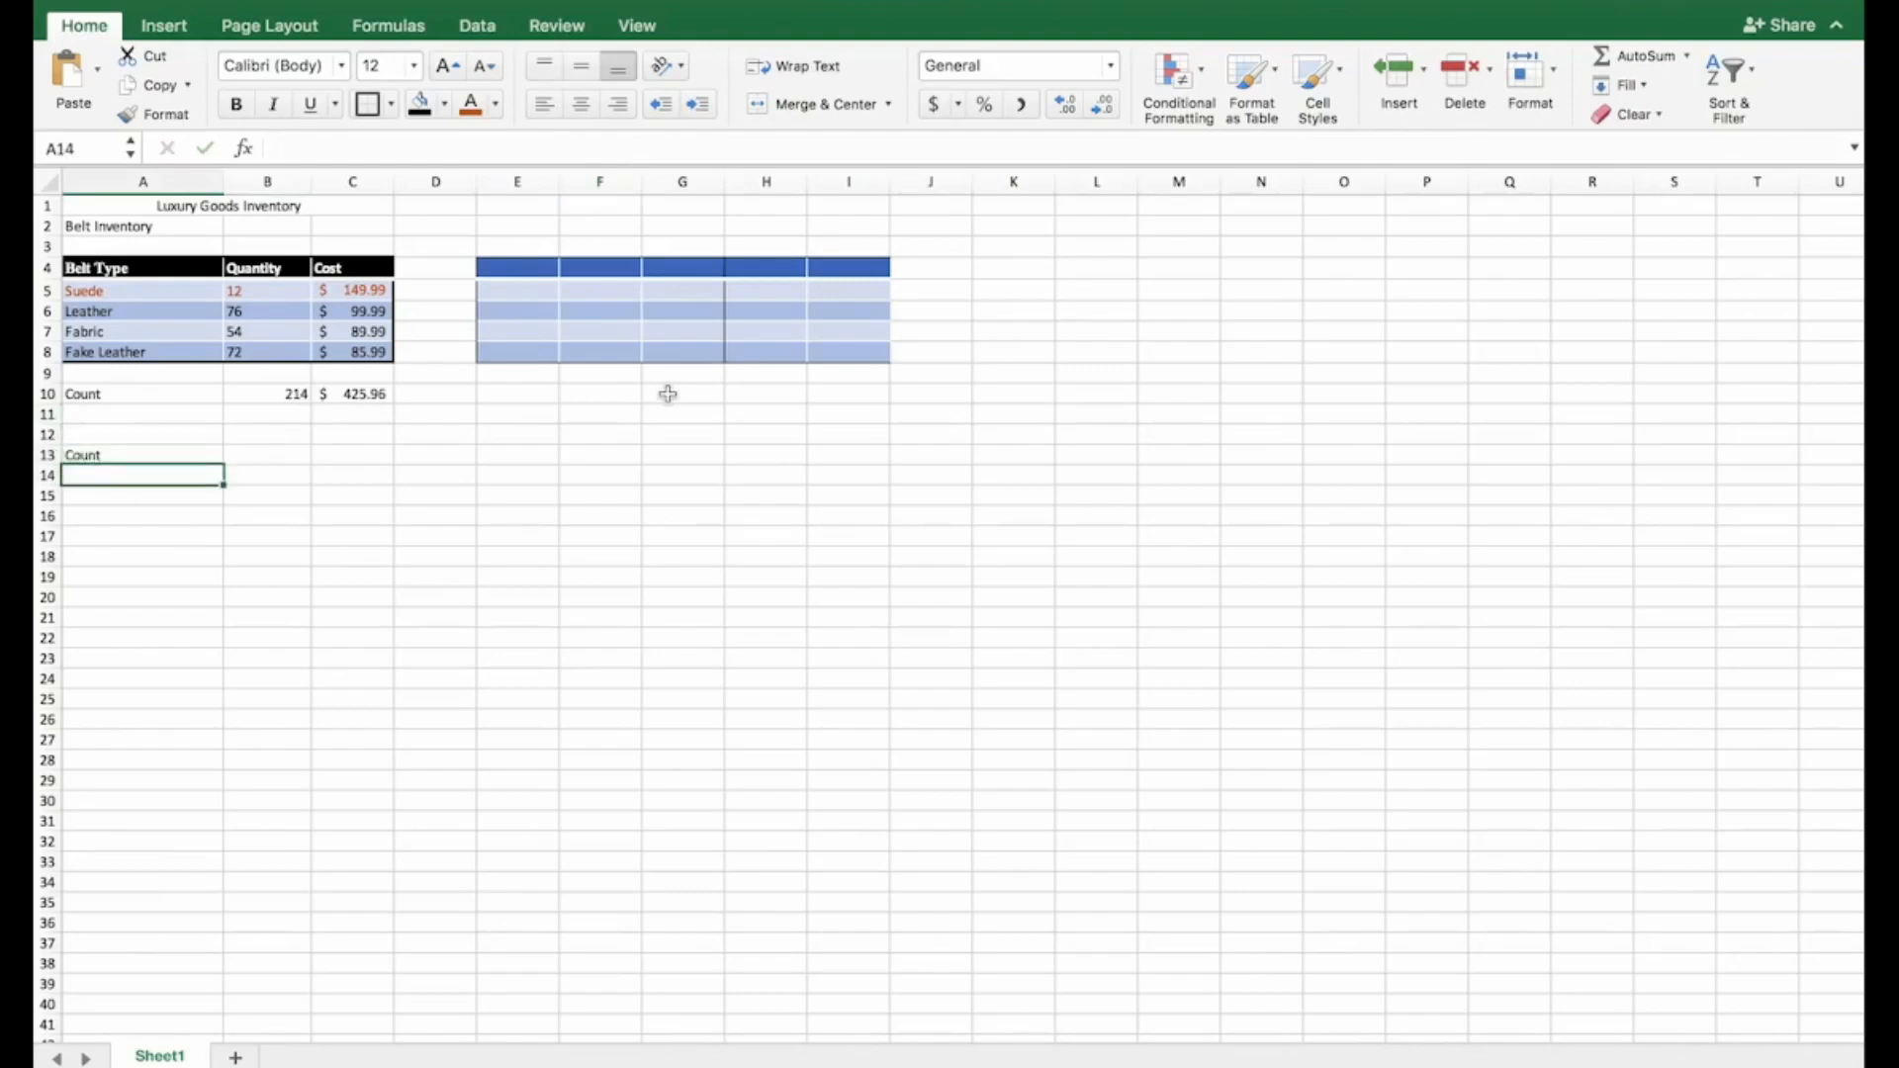
# - Merge and center cells A13:C13 containing the Count label
pyautogui.moveTo(317, 454); pyautogui.dragTo(129, 458)
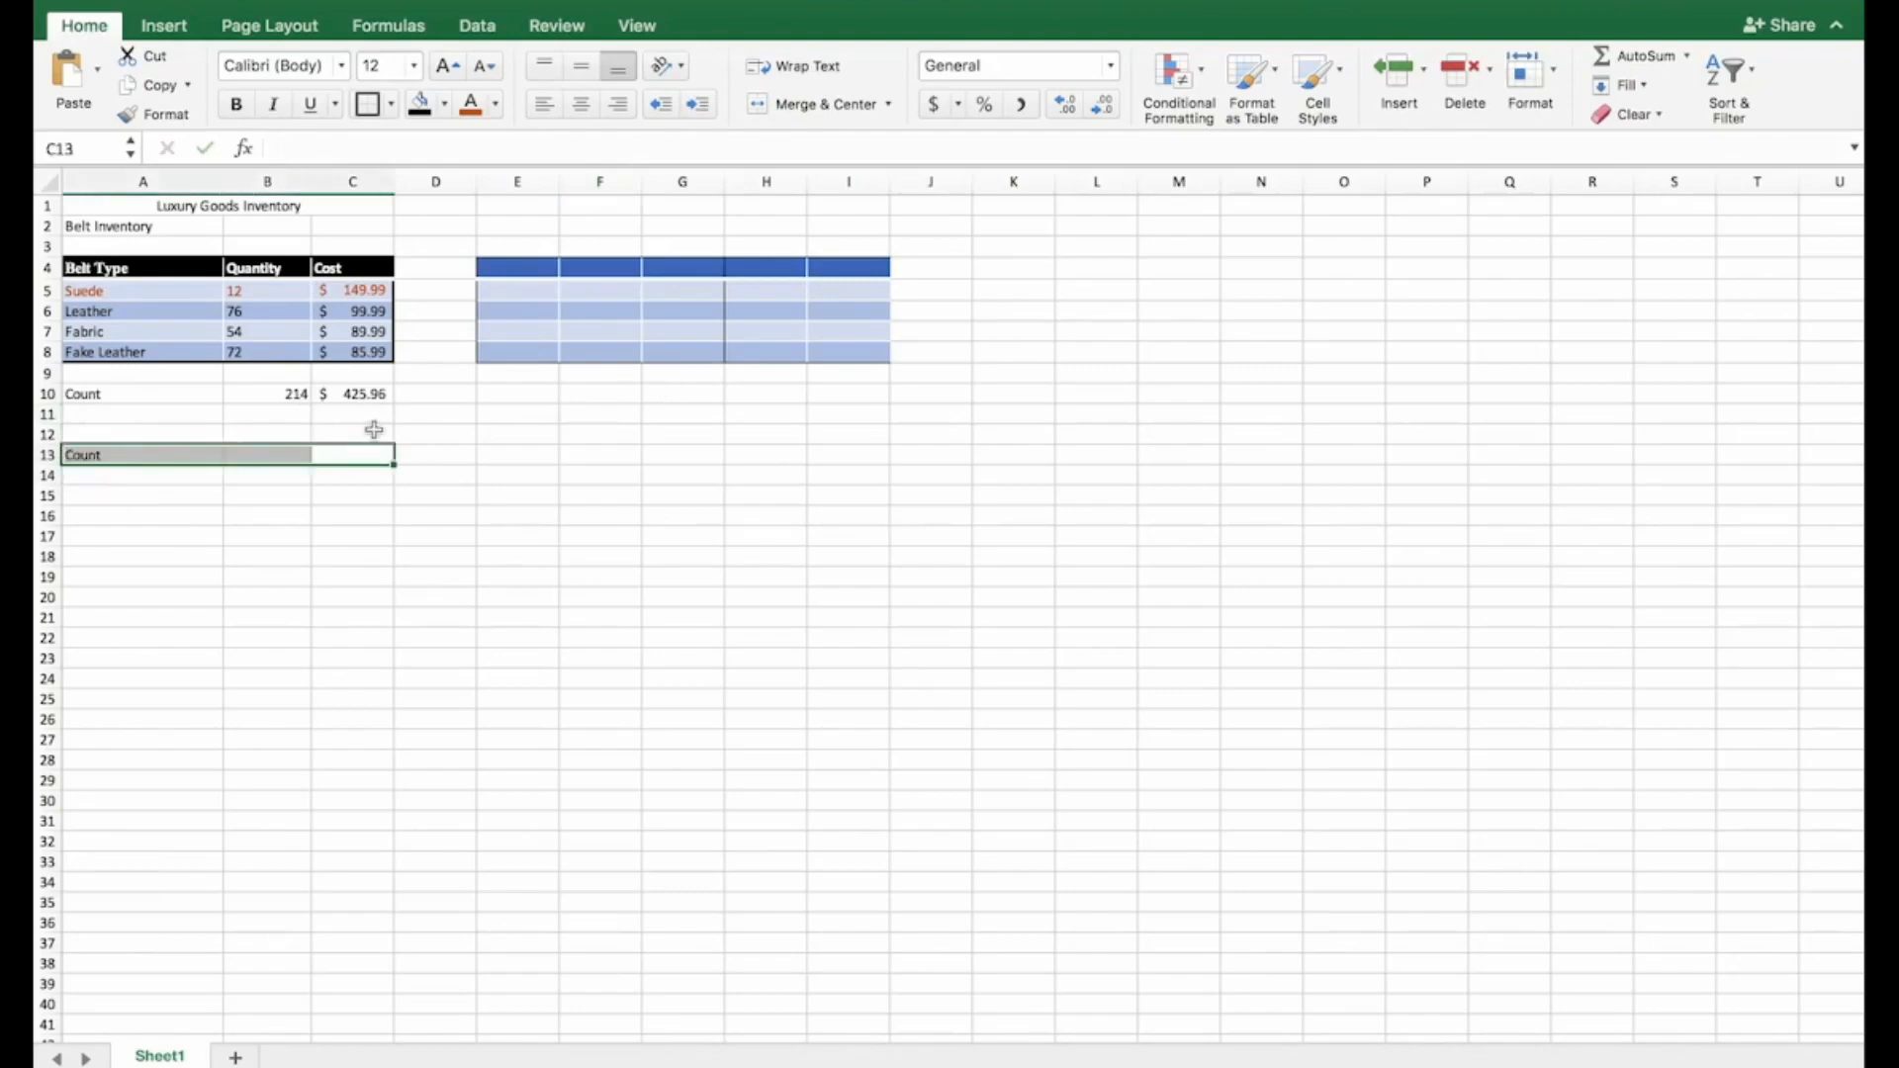
pyautogui.click(216, 515)
pyautogui.click(161, 457)
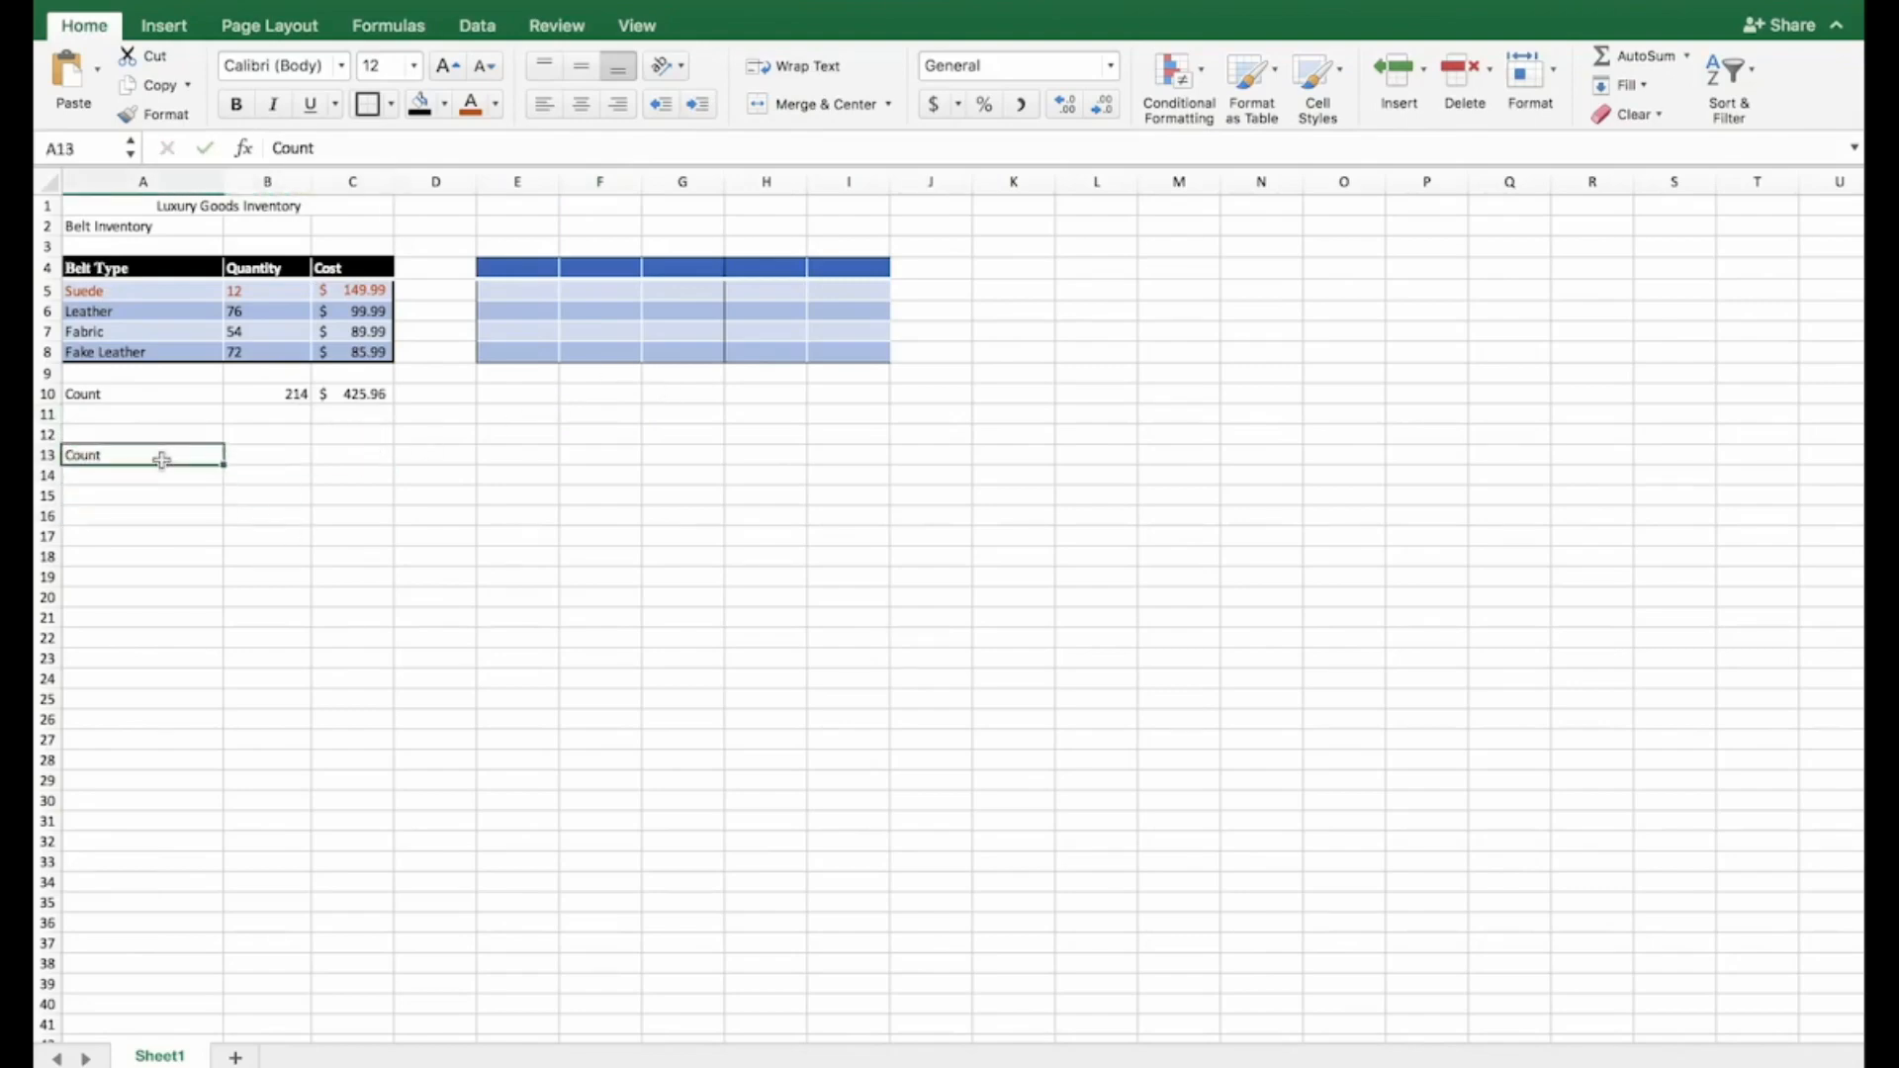
pyautogui.hotkey('shift', 'Right')
pyautogui.hotkey('shift', 'Right')
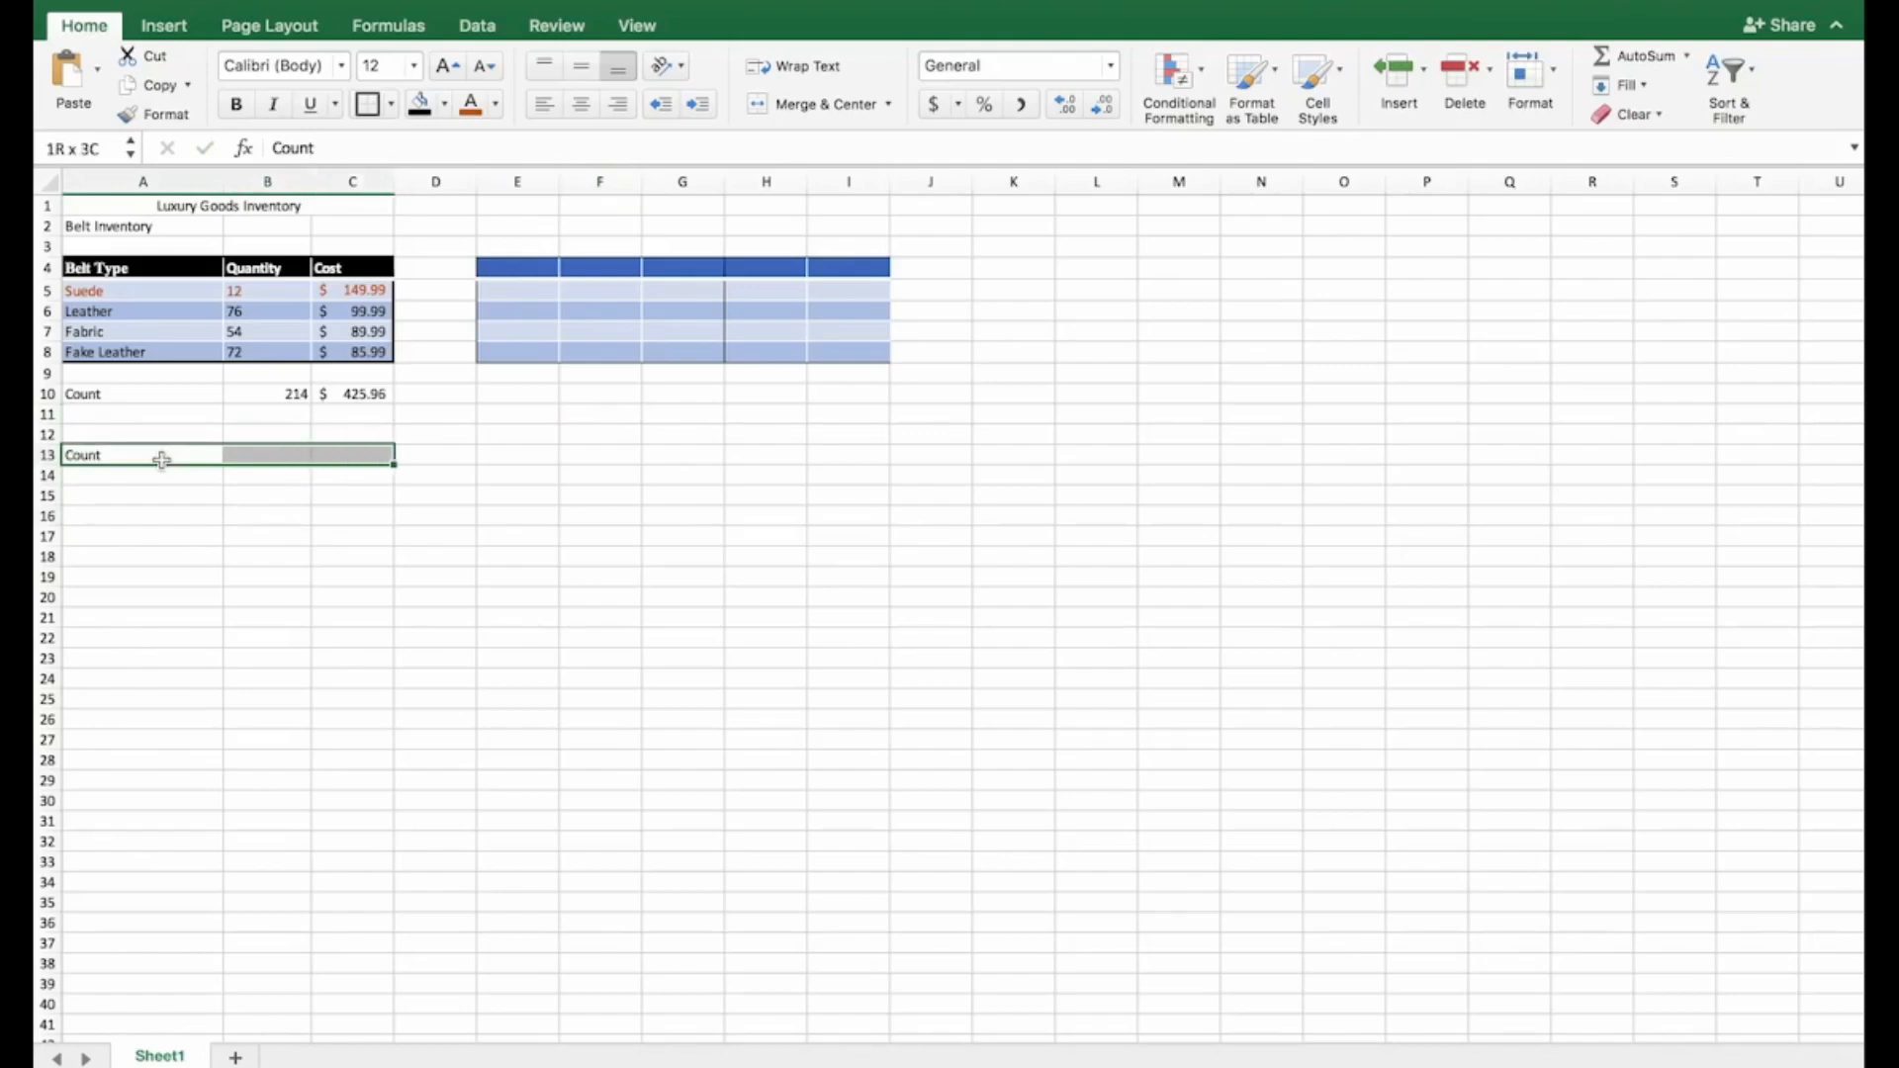
pyautogui.click(818, 103)
pyautogui.click(435, 598)
pyautogui.click(286, 458)
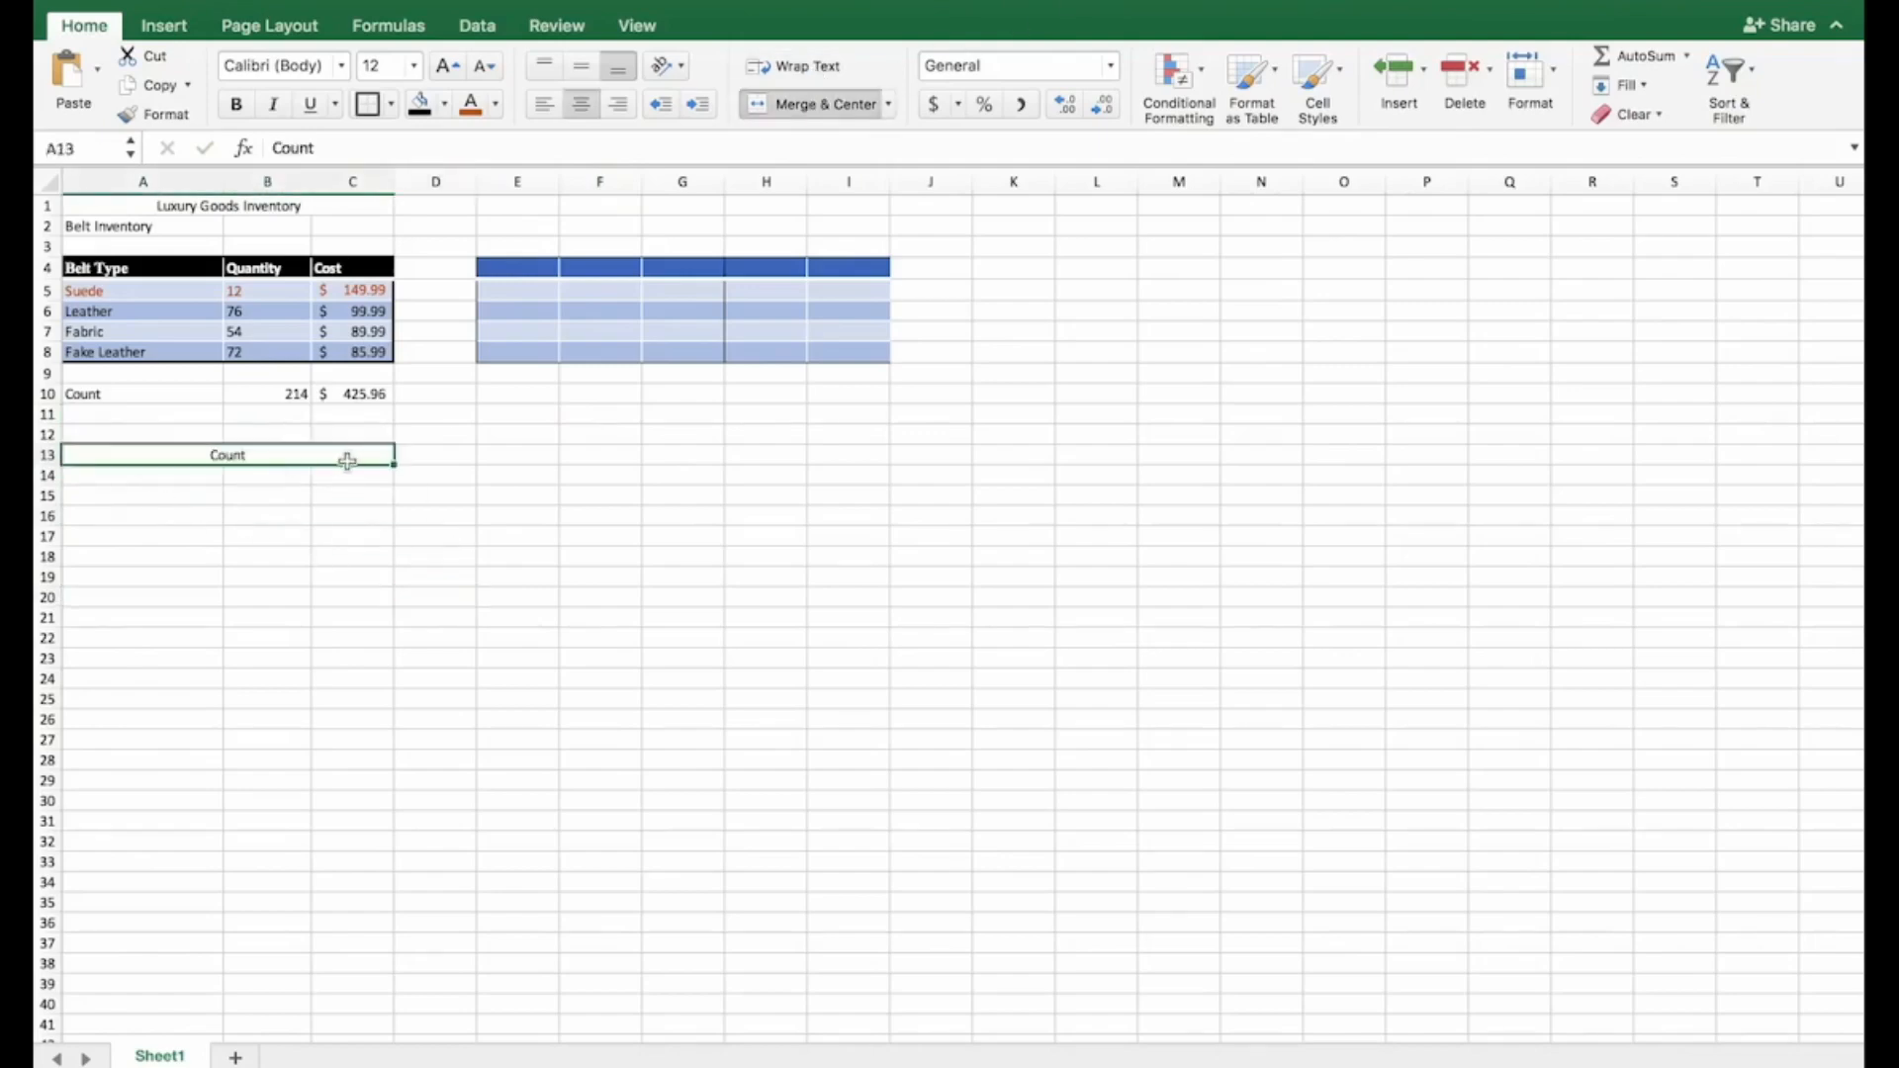
pyautogui.click(316, 515)
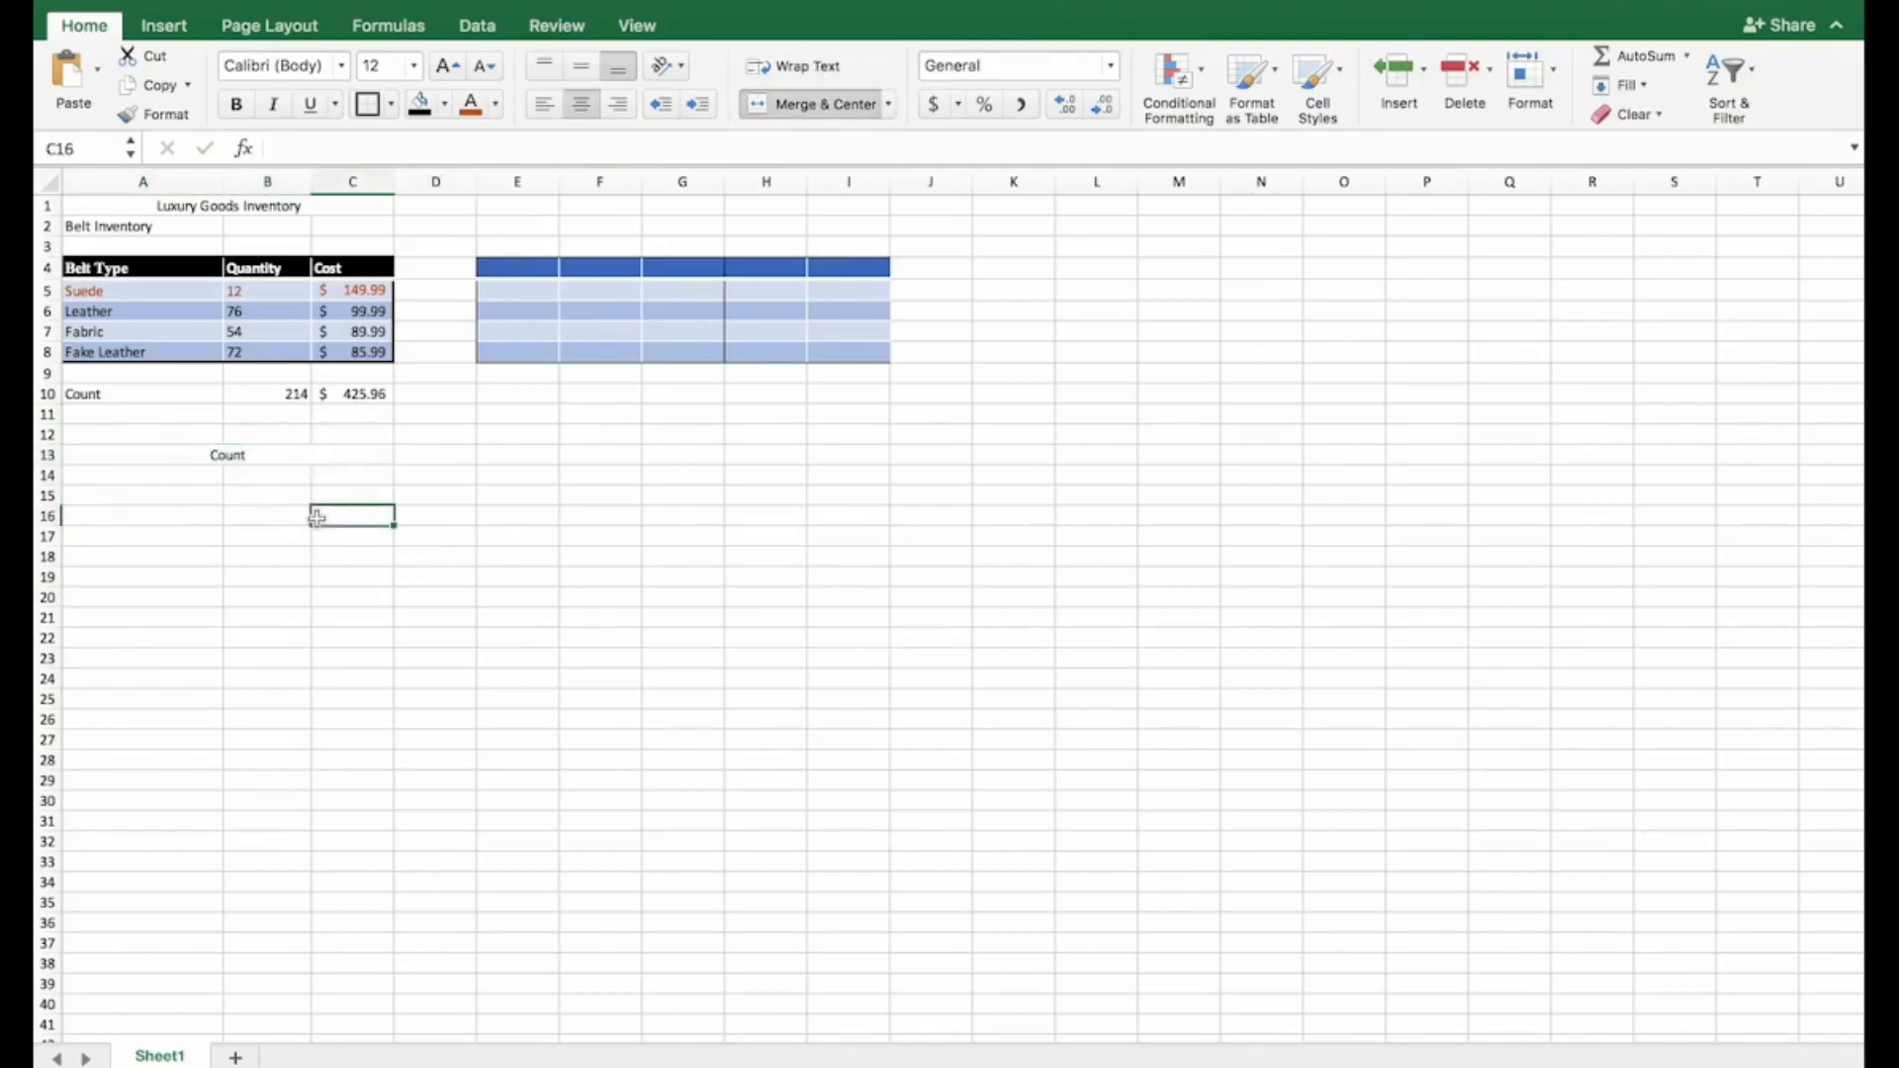
pyautogui.click(1113, 66)
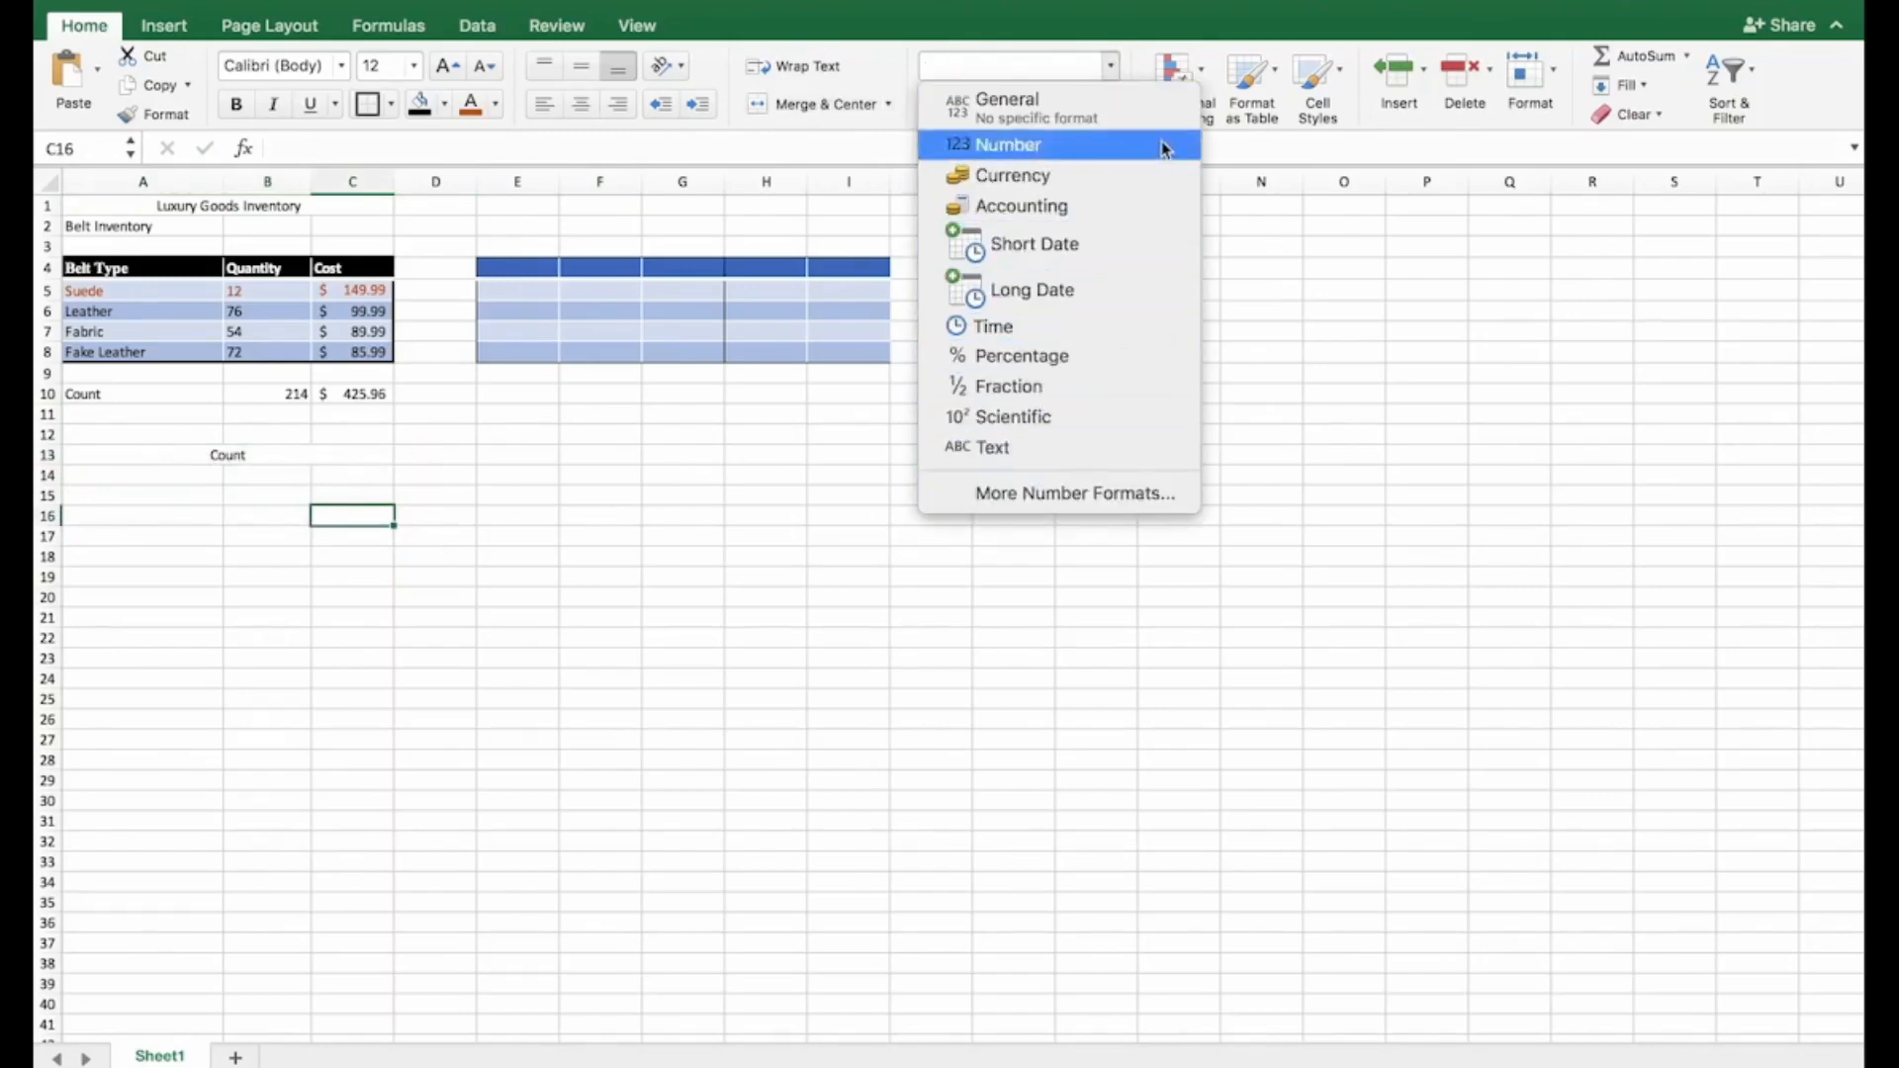
pyautogui.click(1367, 300)
pyautogui.click(958, 103)
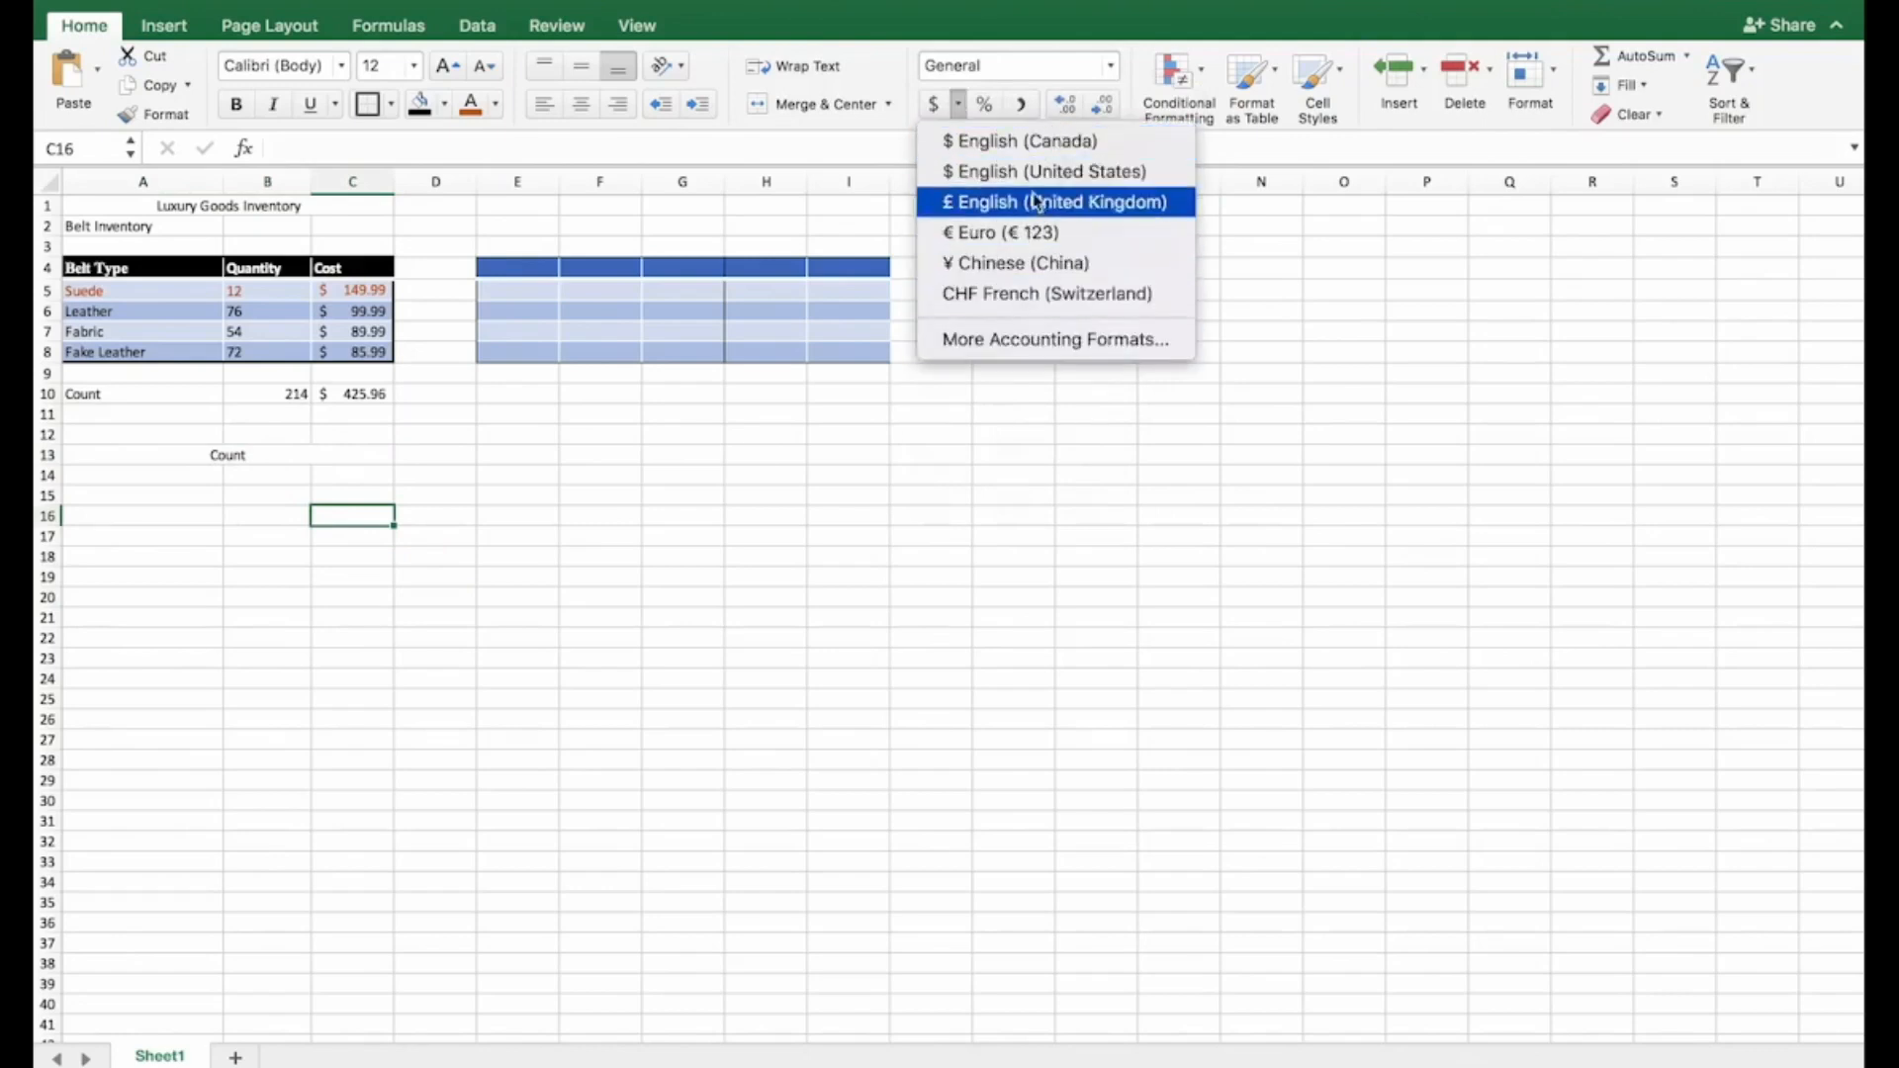
pyautogui.click(245, 386)
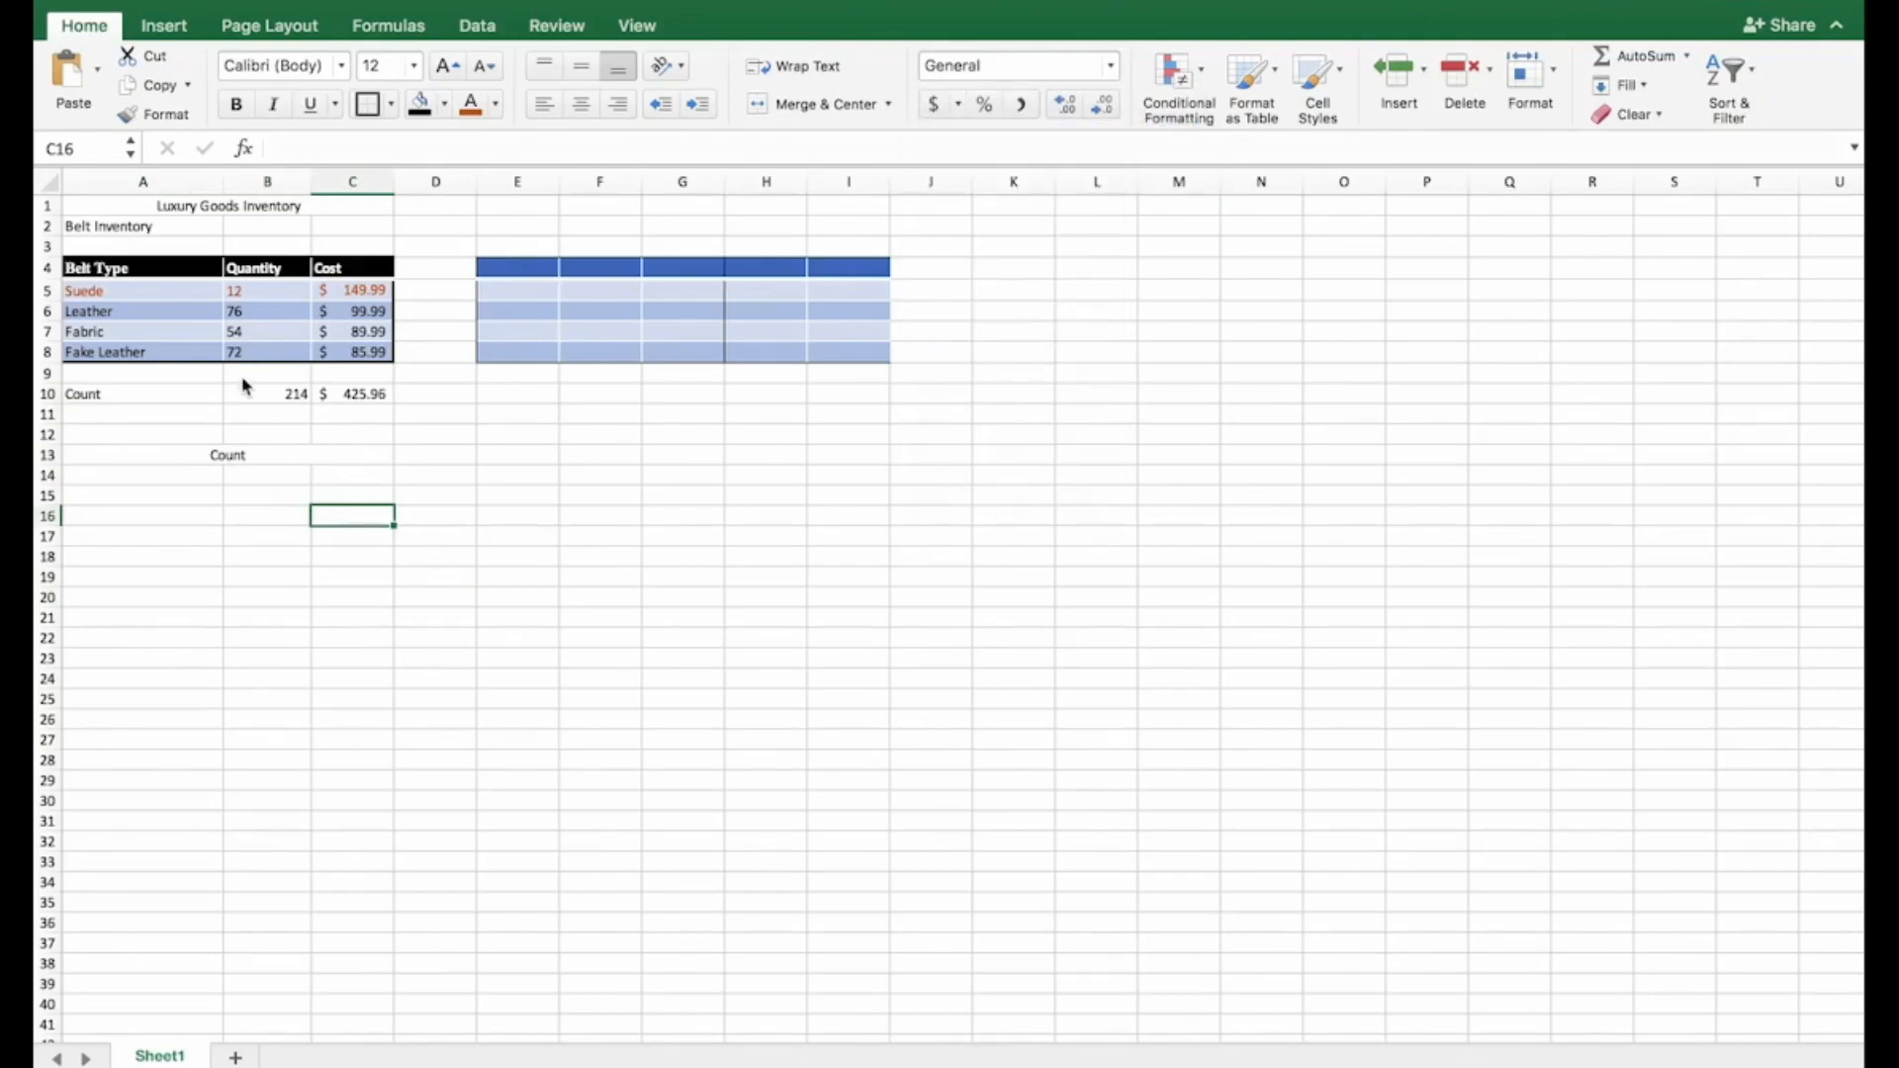
# - Apply the Euro (€ 123) accounting format to the belt costs in cells C5:C8
pyautogui.moveTo(337, 295); pyautogui.dragTo(346, 354)
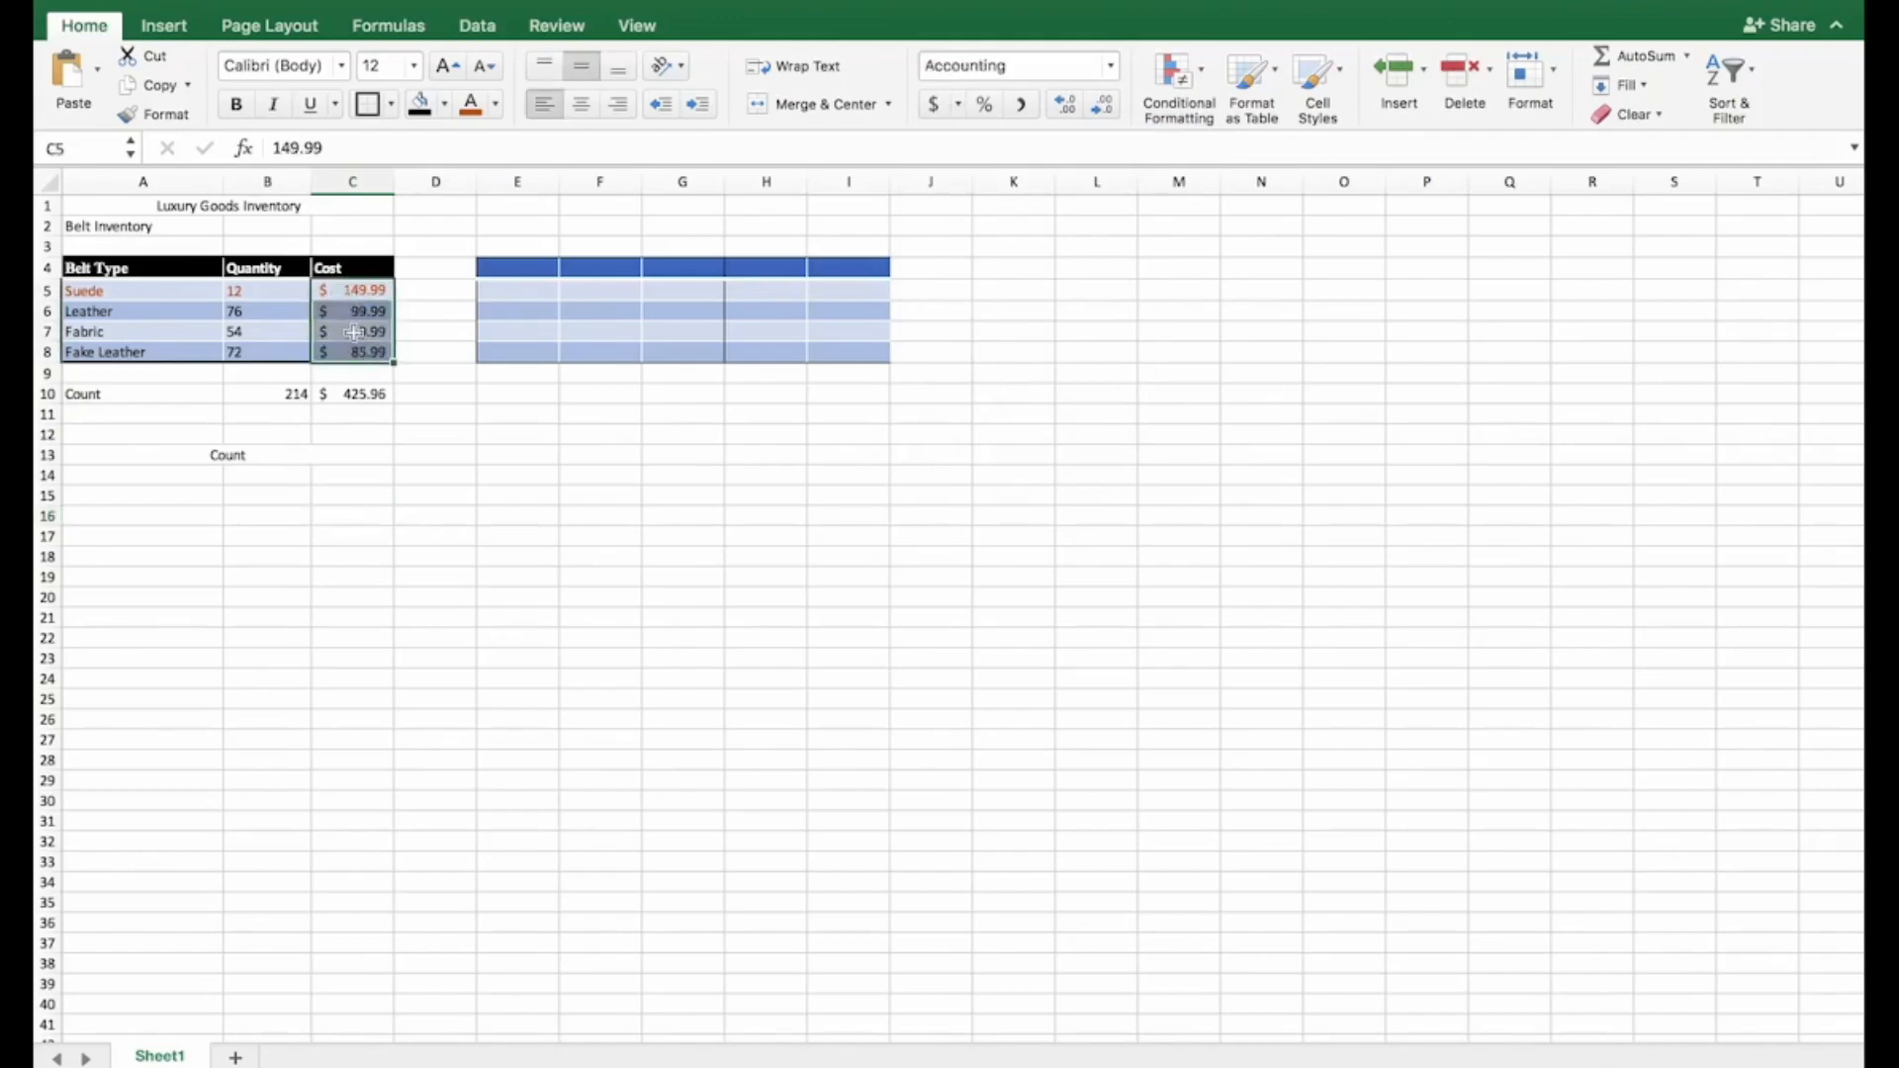
pyautogui.click(957, 104)
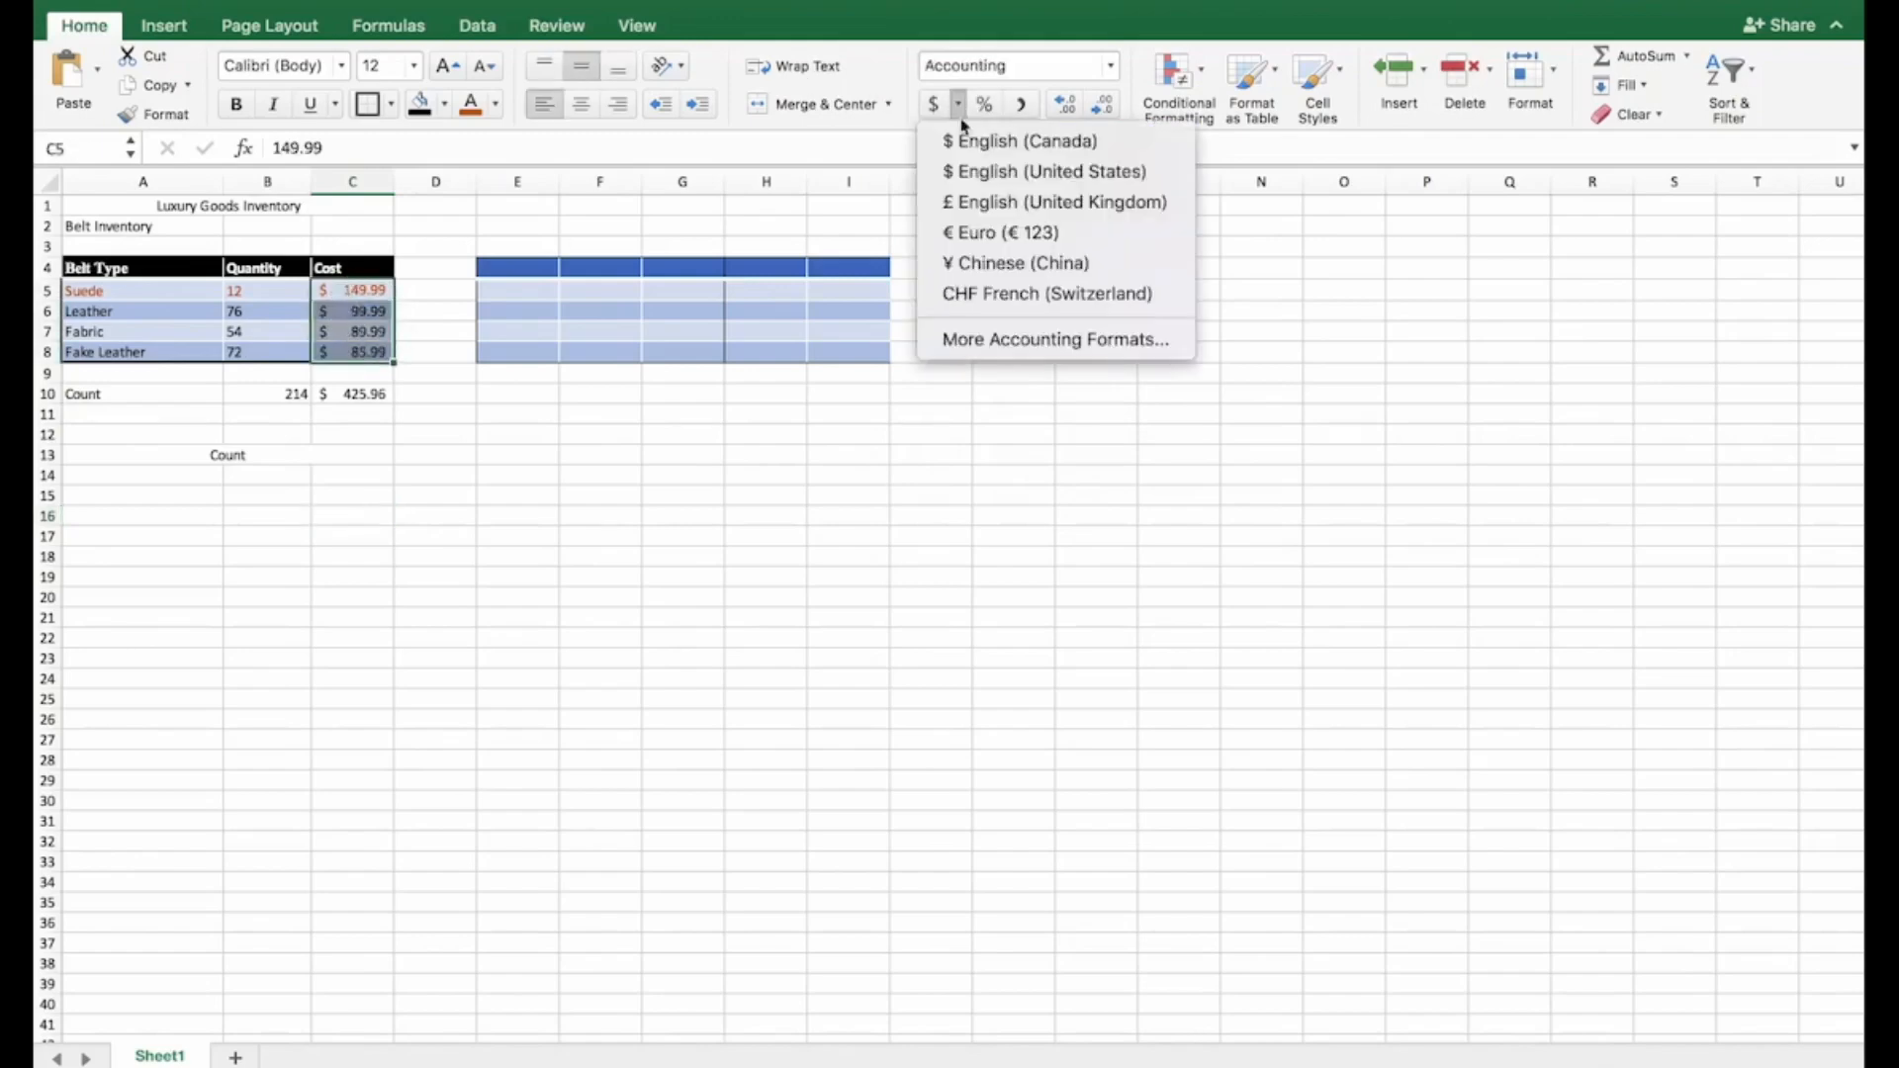
pyautogui.click(982, 233)
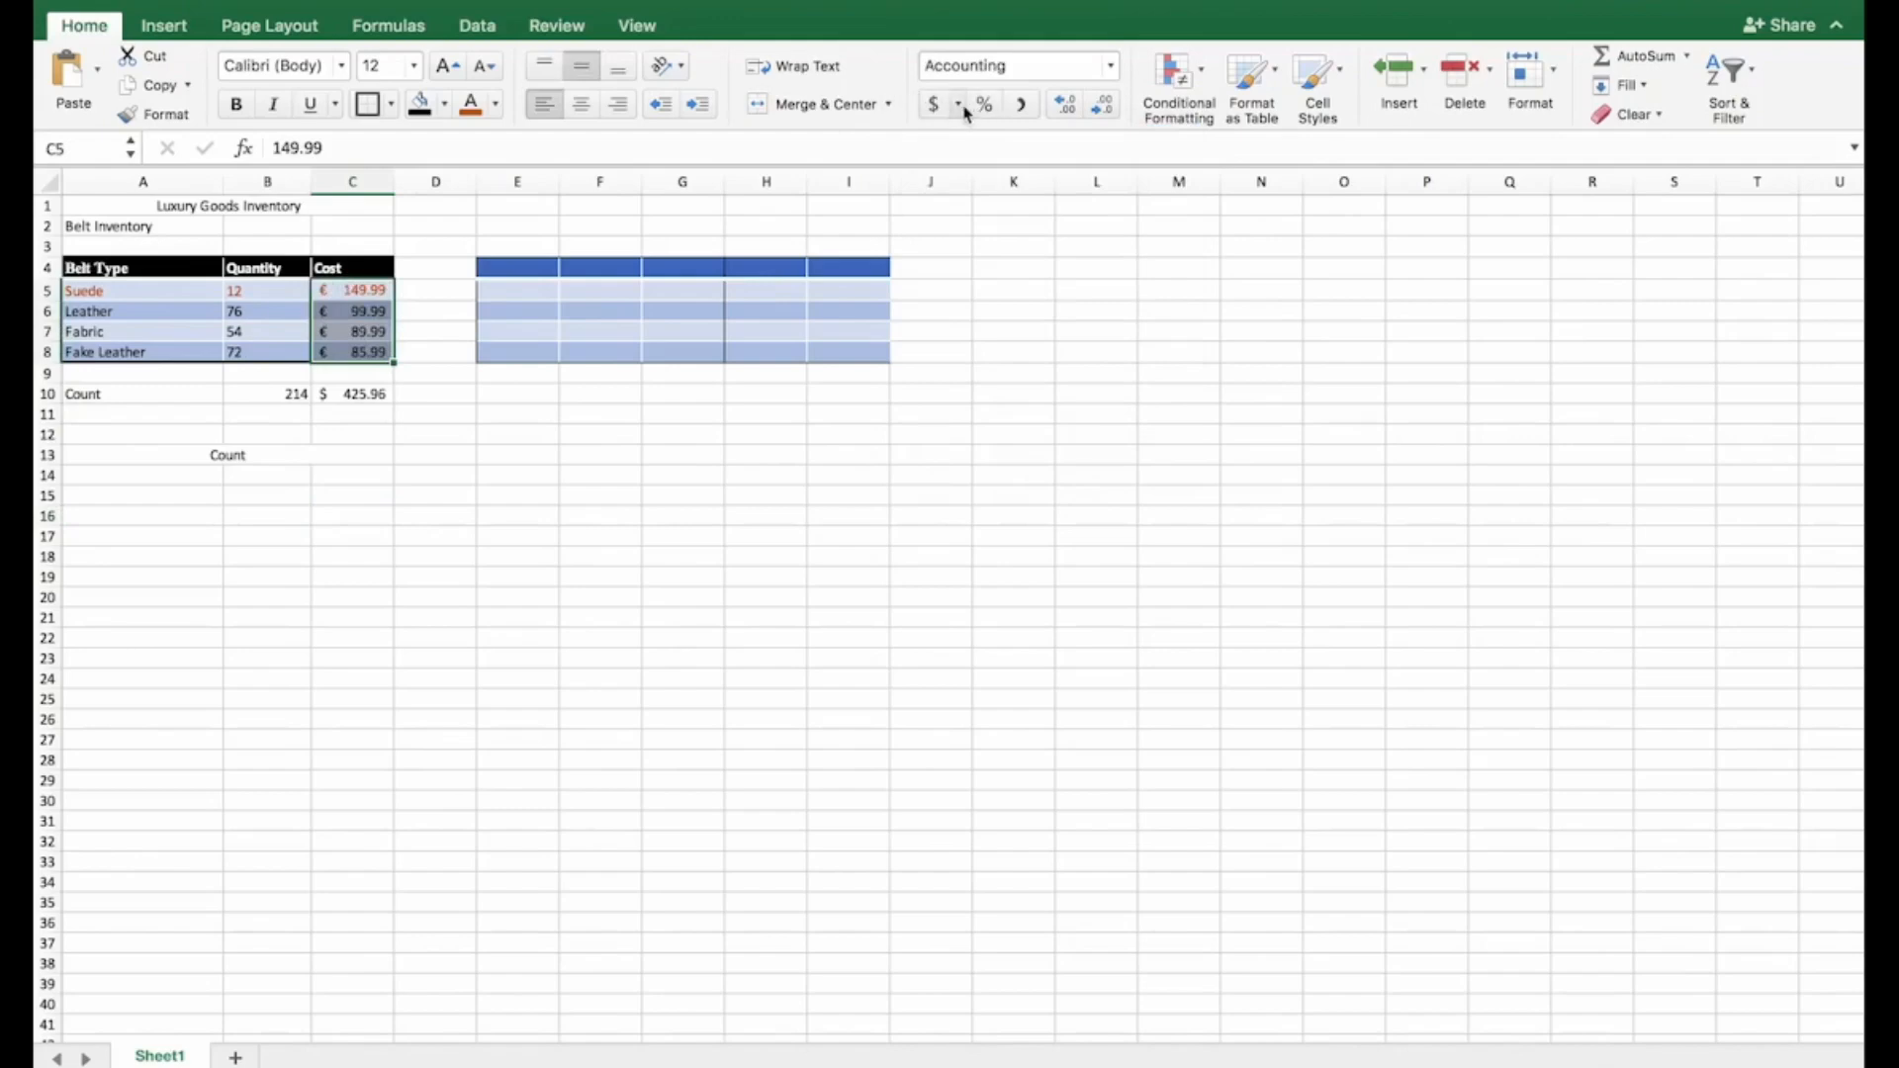
pyautogui.click(965, 107)
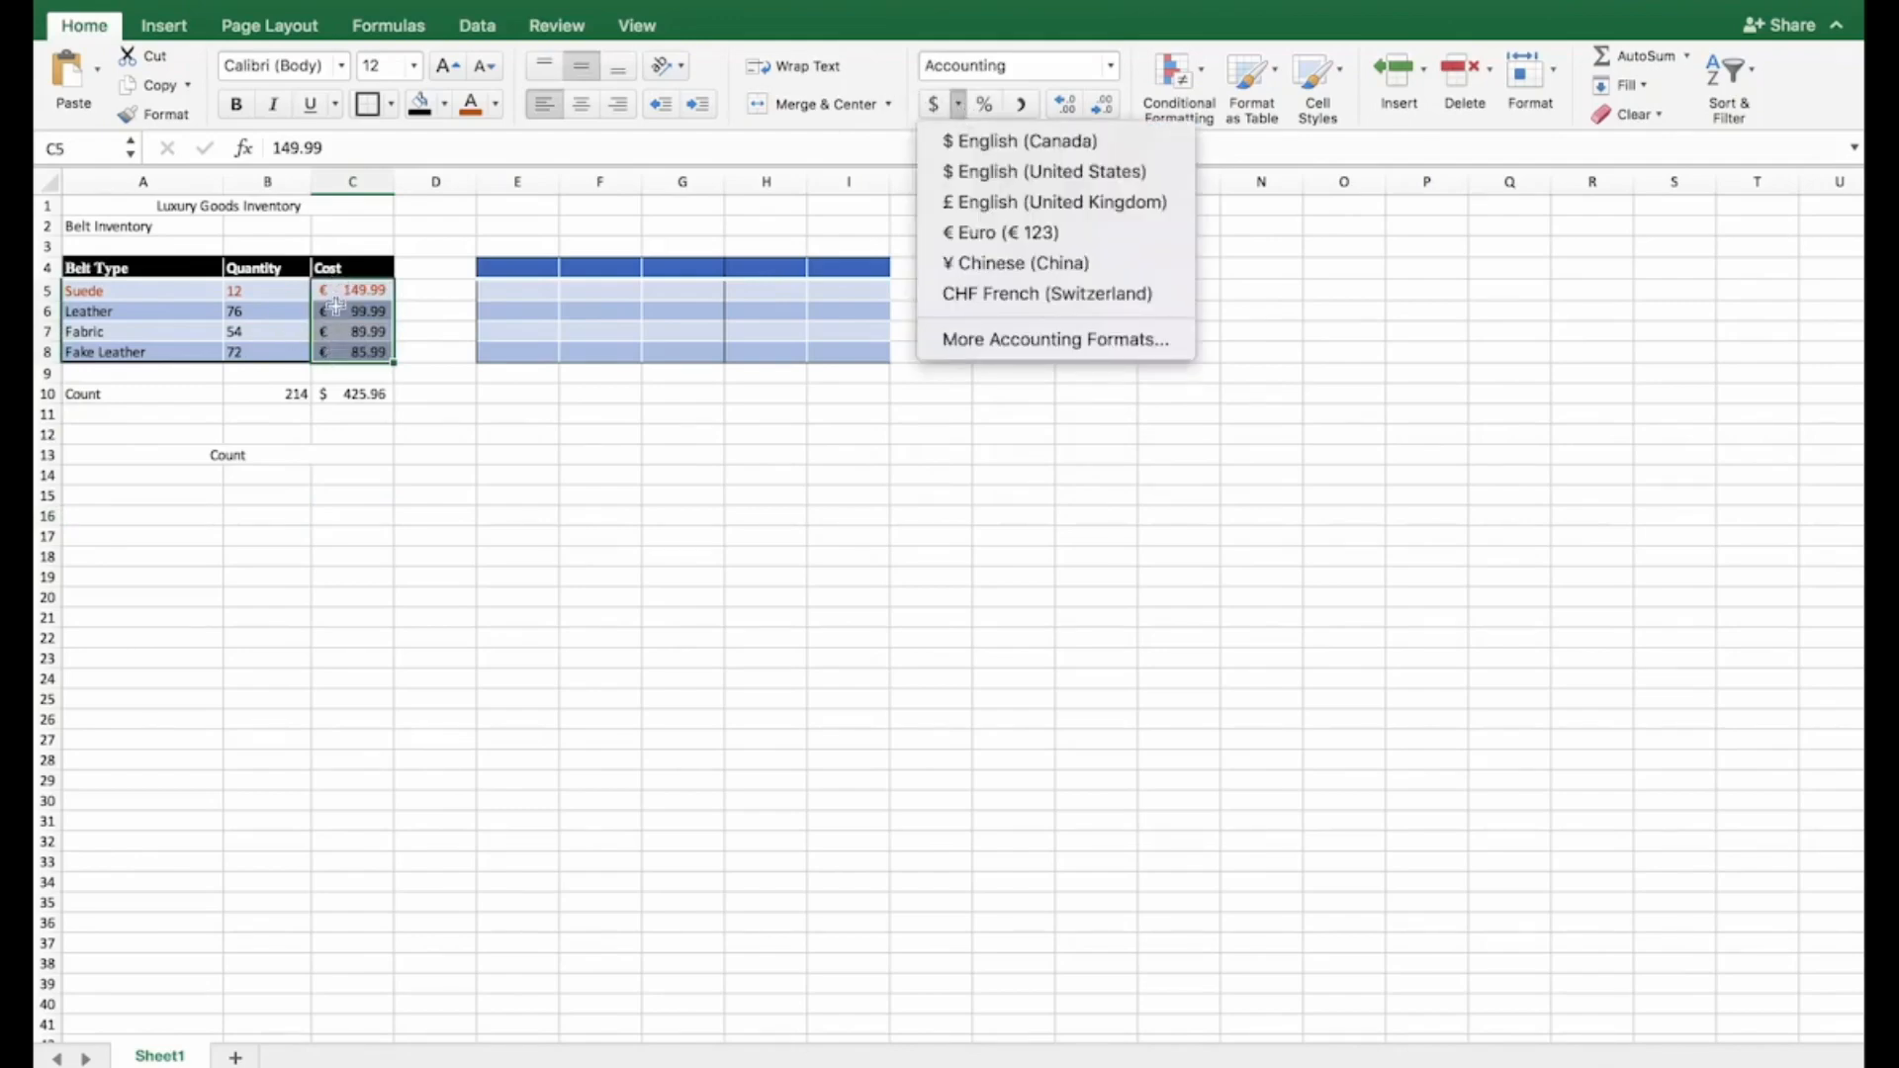
pyautogui.press('Escape')
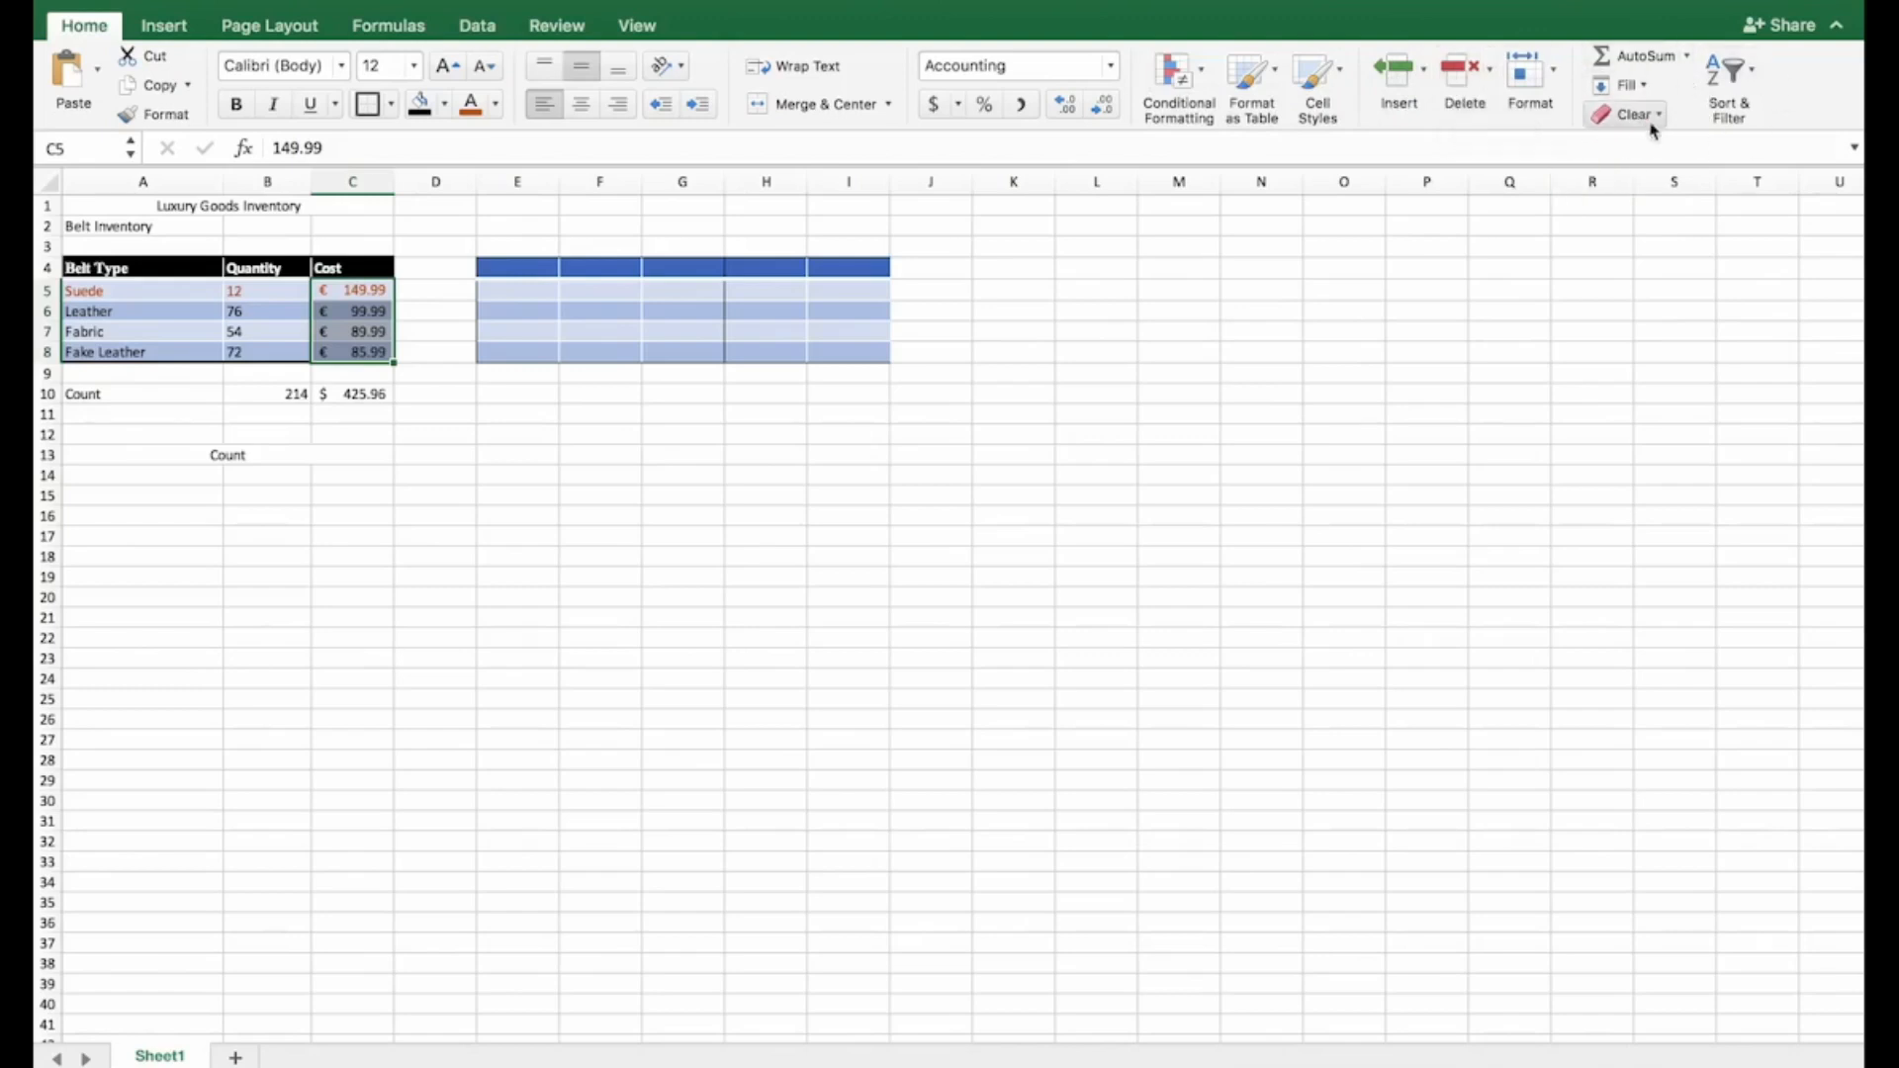
pyautogui.click(1742, 79)
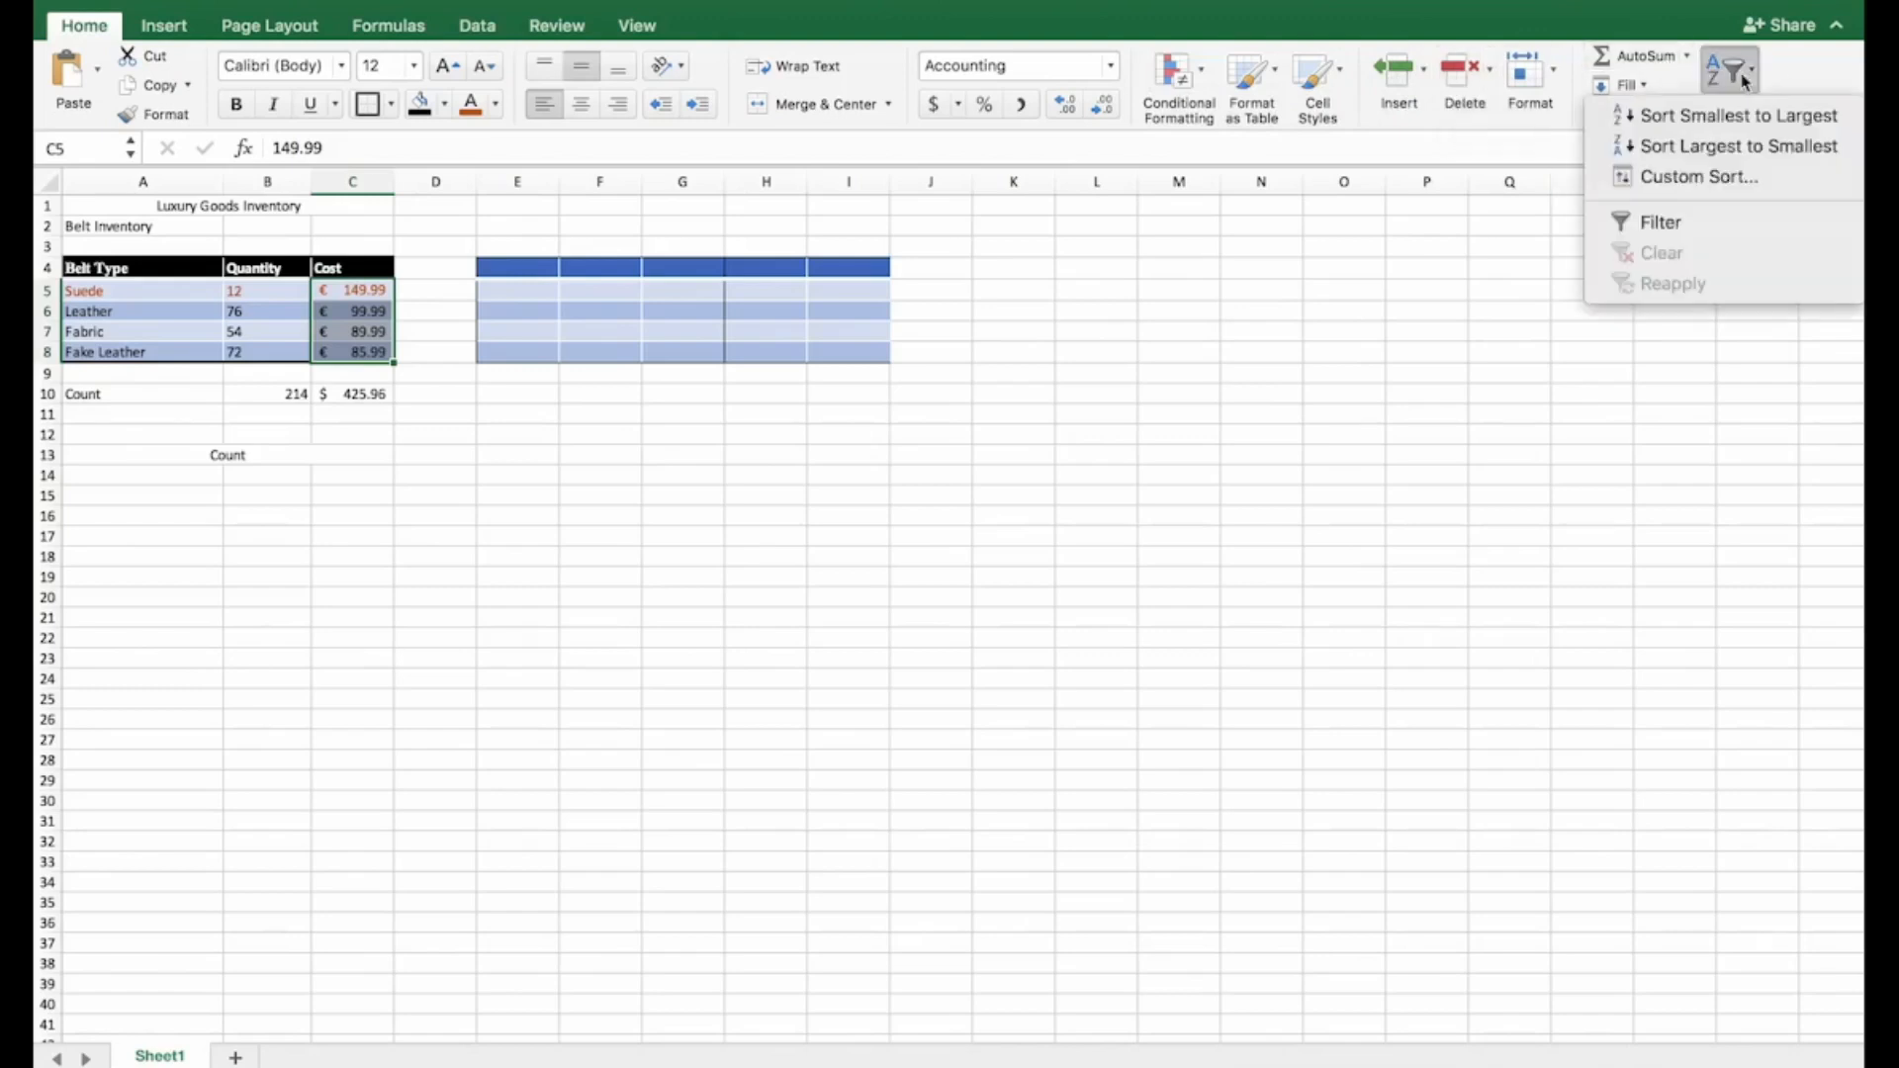
pyautogui.click(1160, 561)
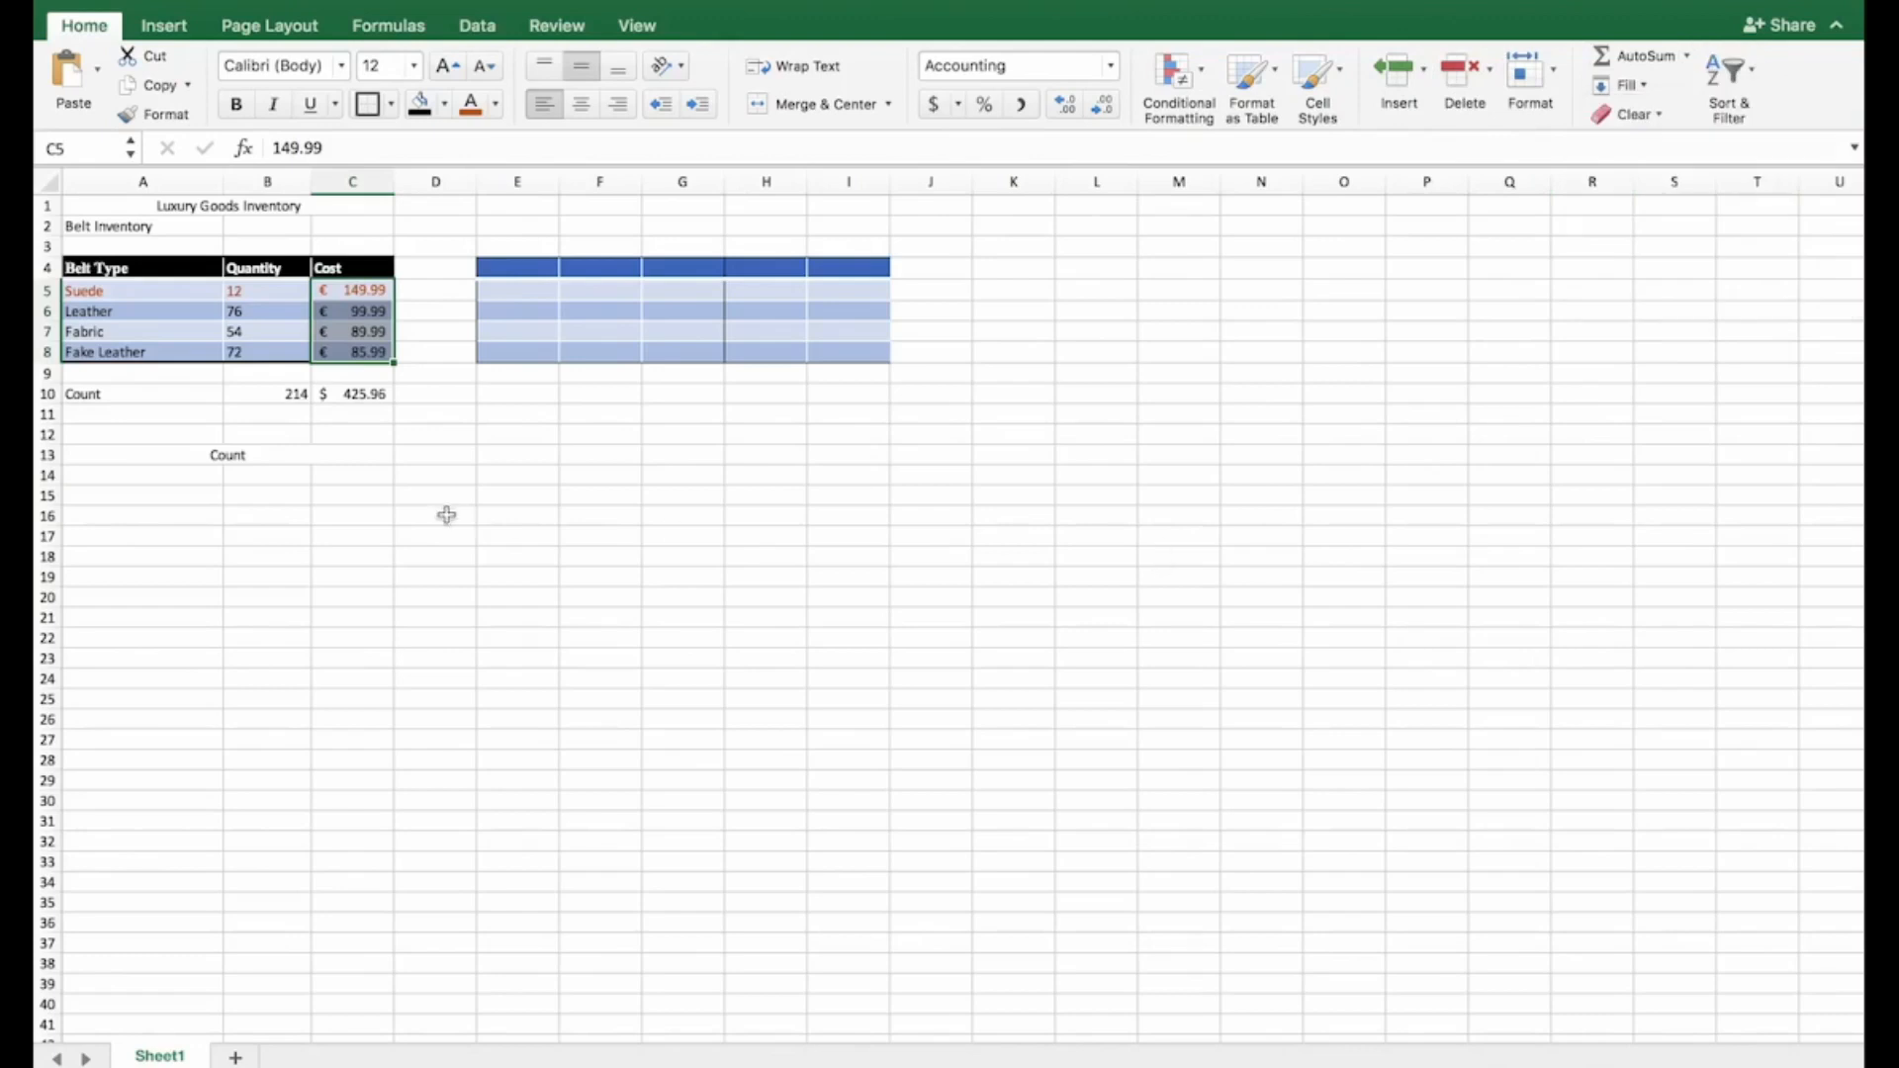
pyautogui.click(446, 514)
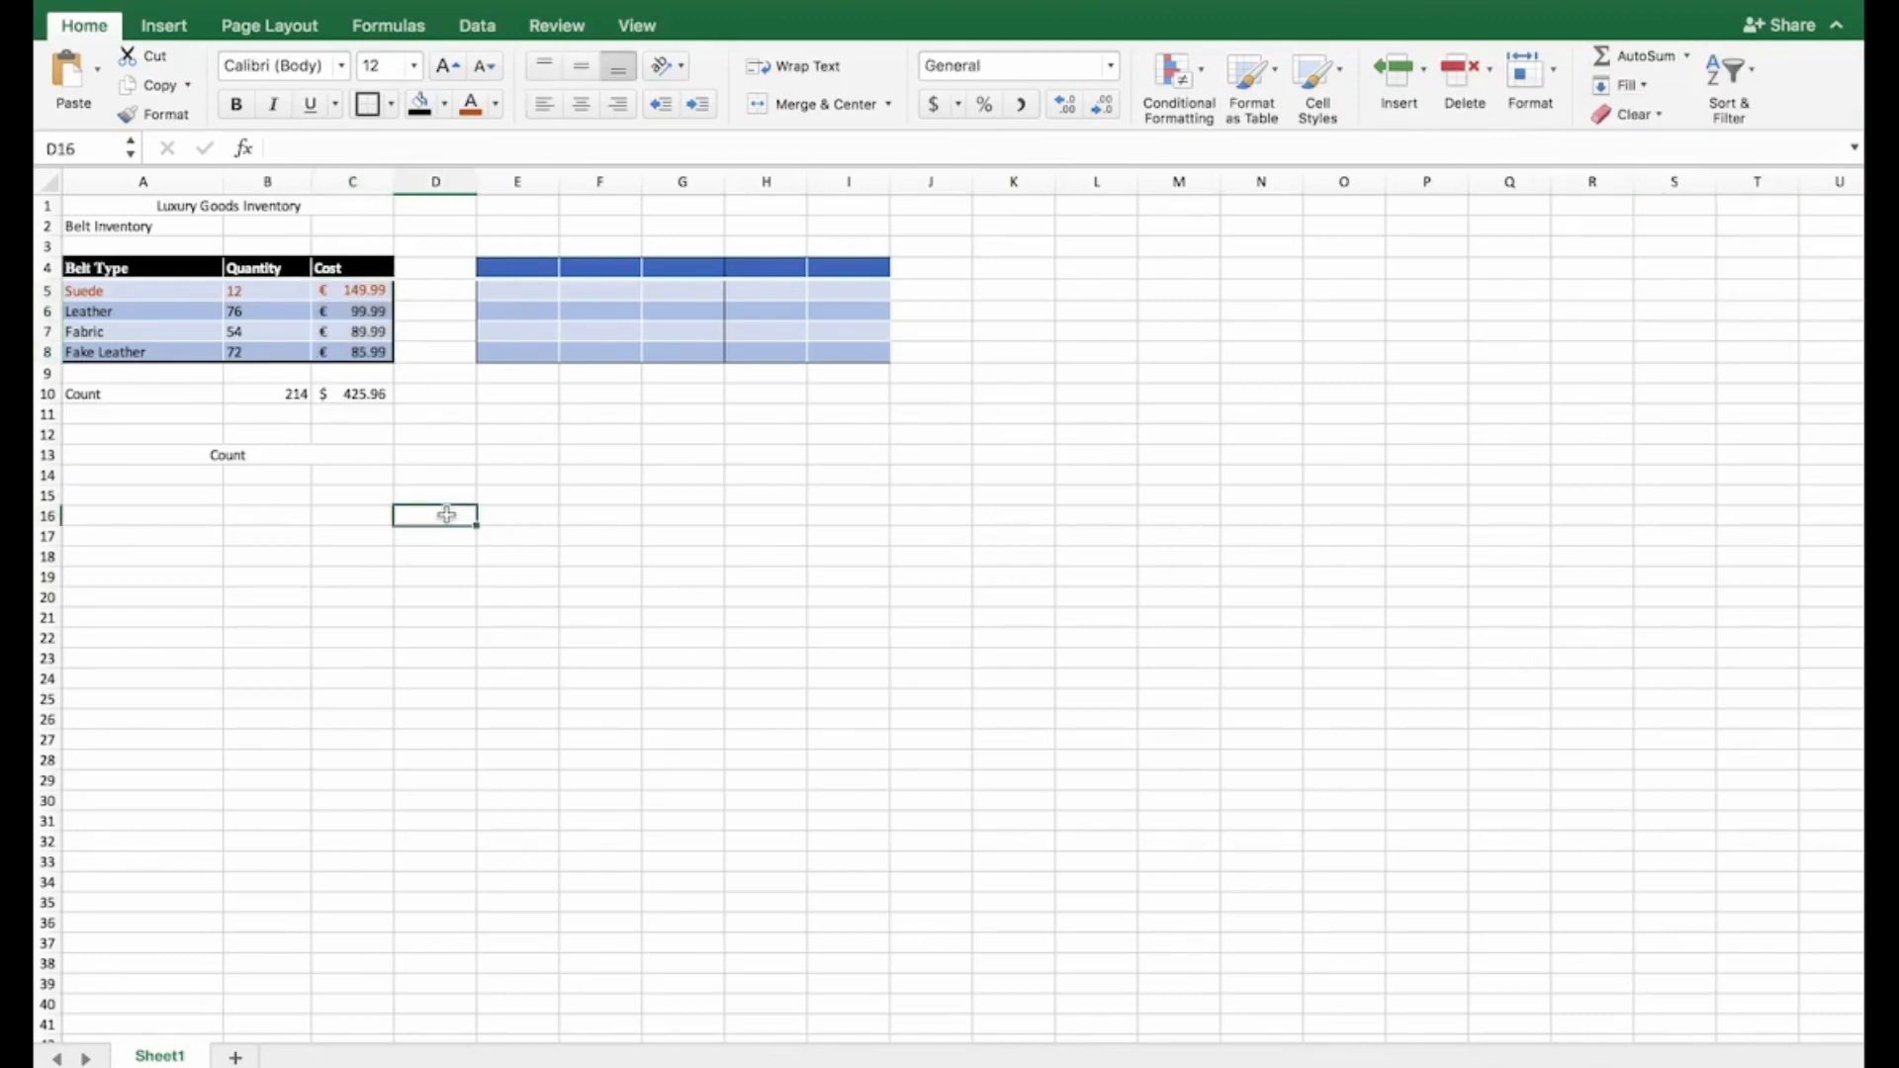